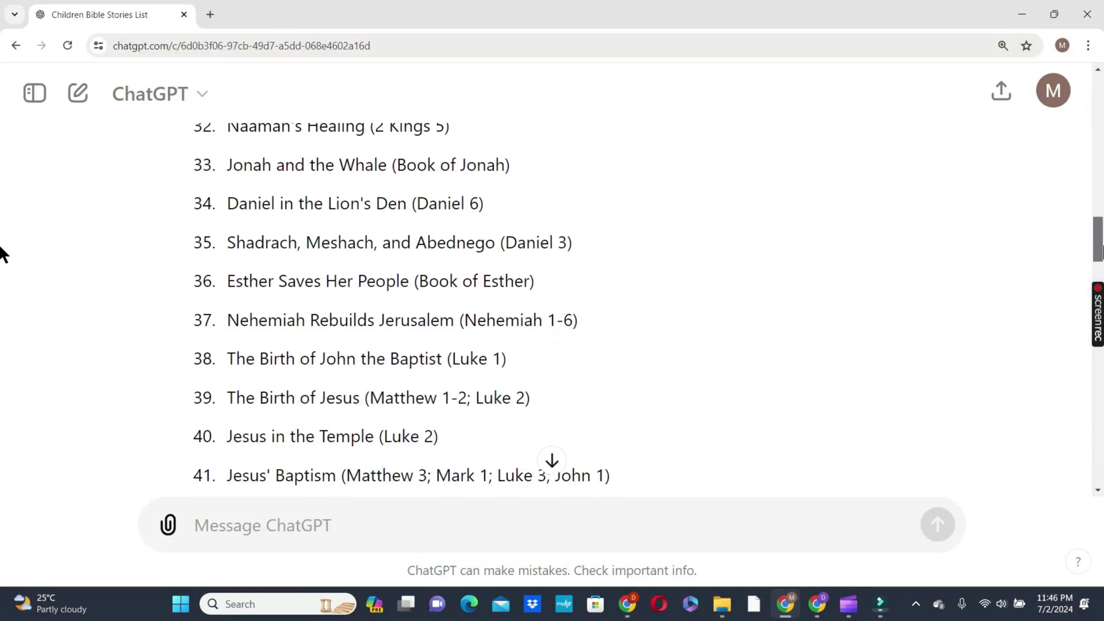
Read through the list of children's Bible stories, and the prodigal son story with its scene-by-scene narration script.
scroll(3, 339, "up", 7)
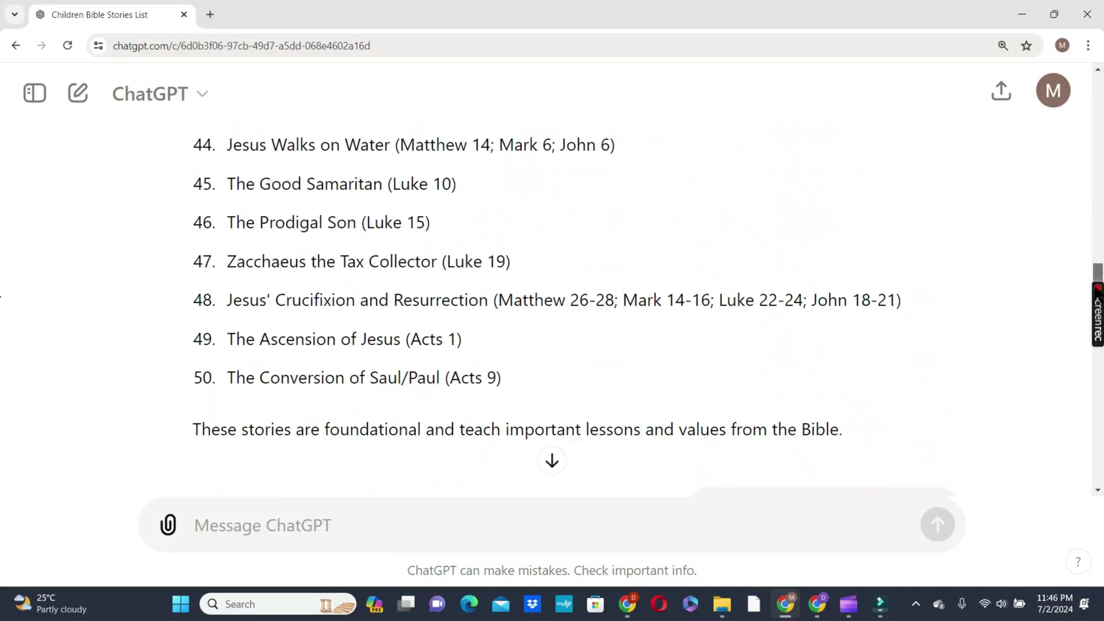
mouse_move(1096, 288)
mouse_move(1097, 279)
left_mouse_down()
mouse_move(1089, 113)
mouse_move(1100, 144)
mouse_move(1101, 299)
mouse_move(1101, 282)
left_mouse_up()
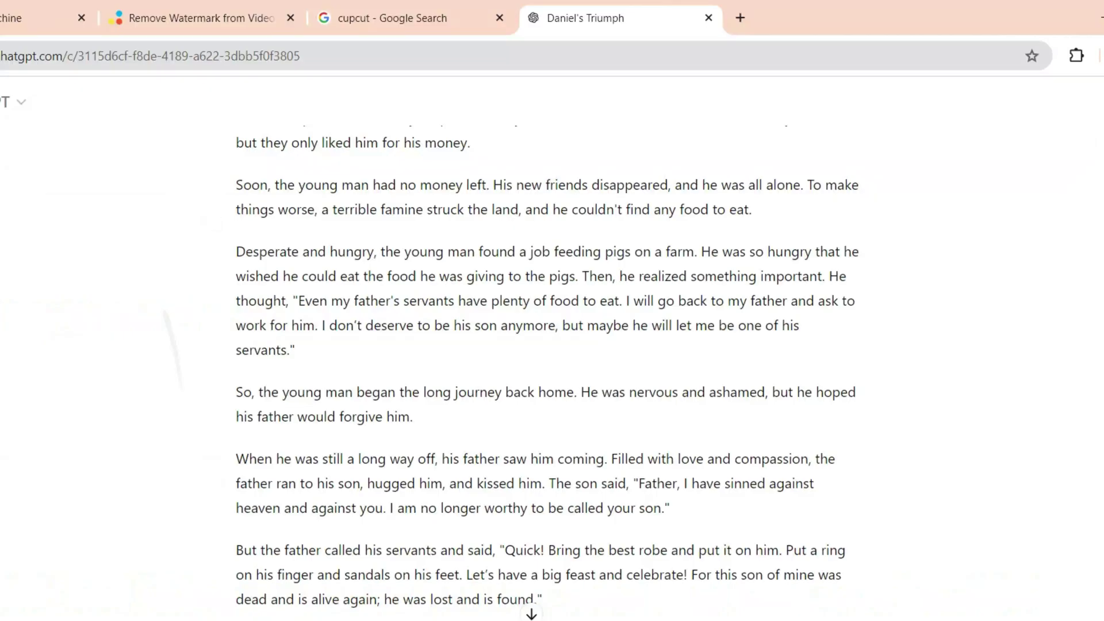
scroll(546, 373, "down", 1)
scroll(546, 374, "down", 5)
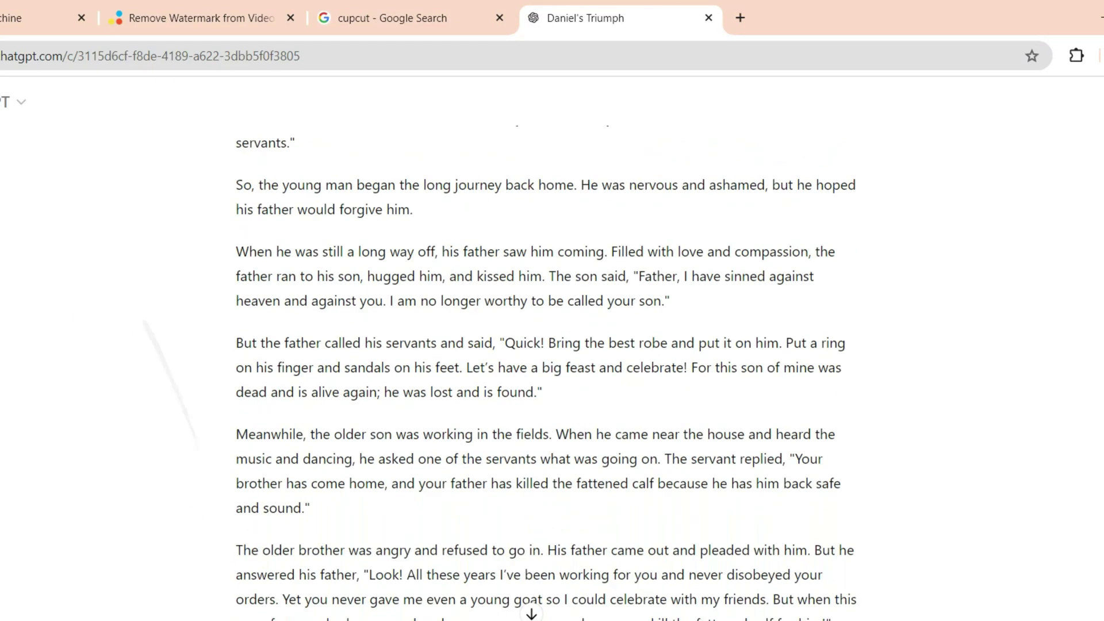
scroll(547, 374, "down", 7)
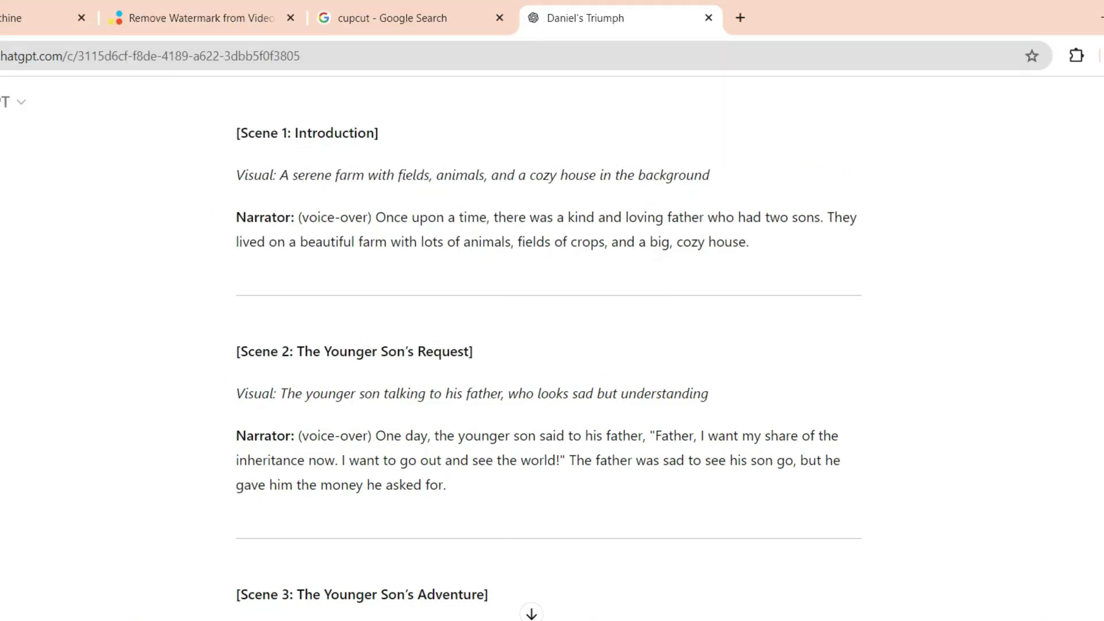
scroll(548, 373, "down", 10)
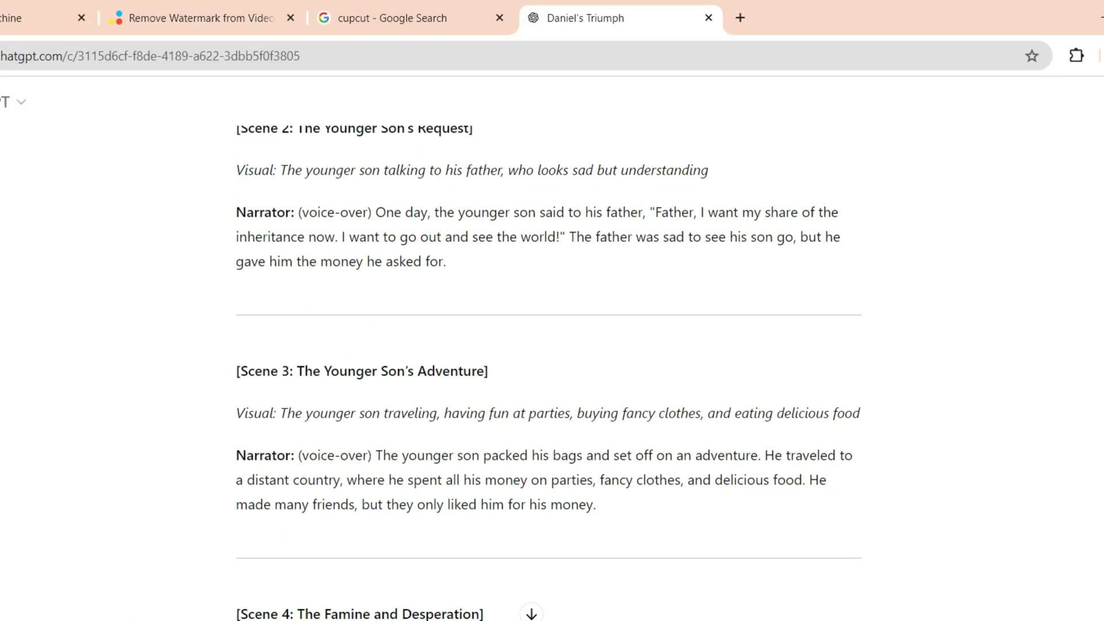
scroll(548, 373, "down", 15)
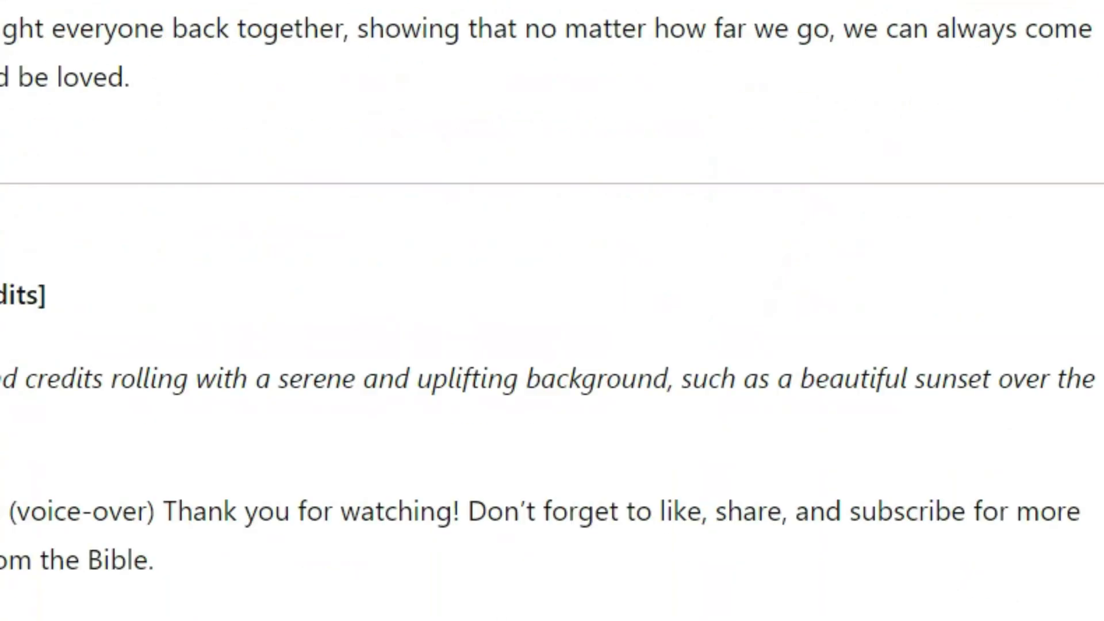
scroll(802, 221, "down", 10)
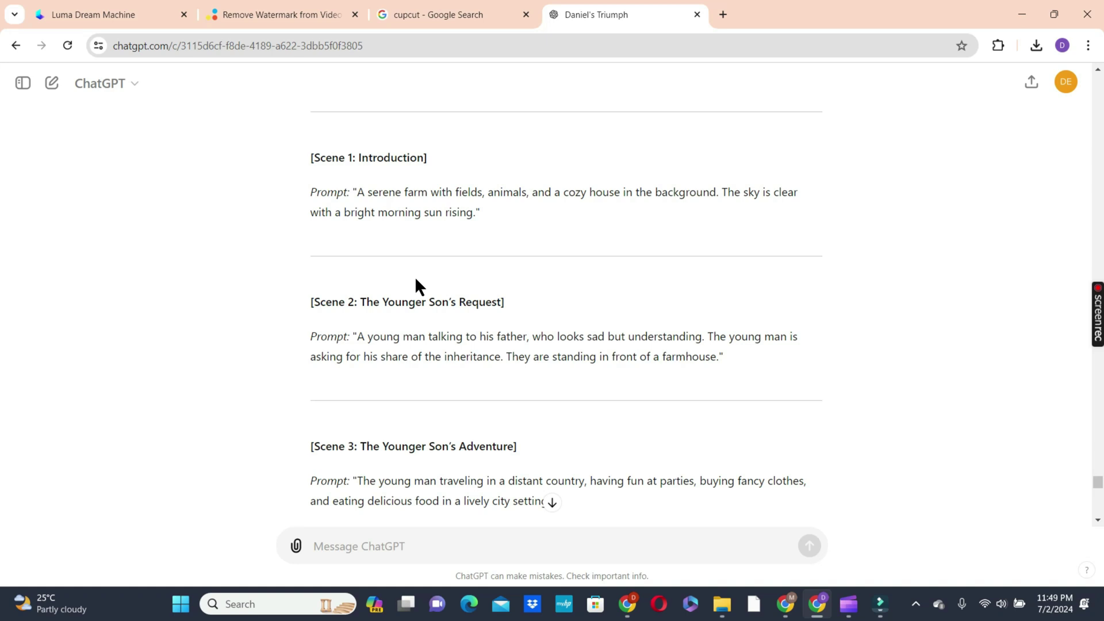
Review the AI image prompts for the prodigal son story, from Scene 1 through the End Credits.
scroll(415, 276, "down", 2)
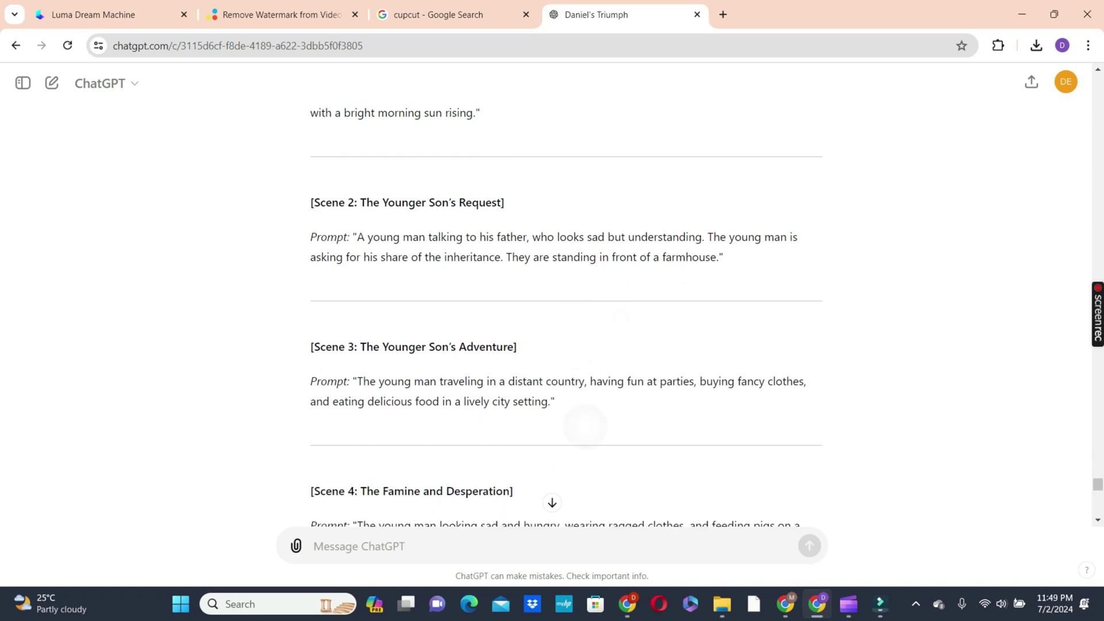
scroll(566, 322, "down", 3)
scroll(566, 322, "down", 3)
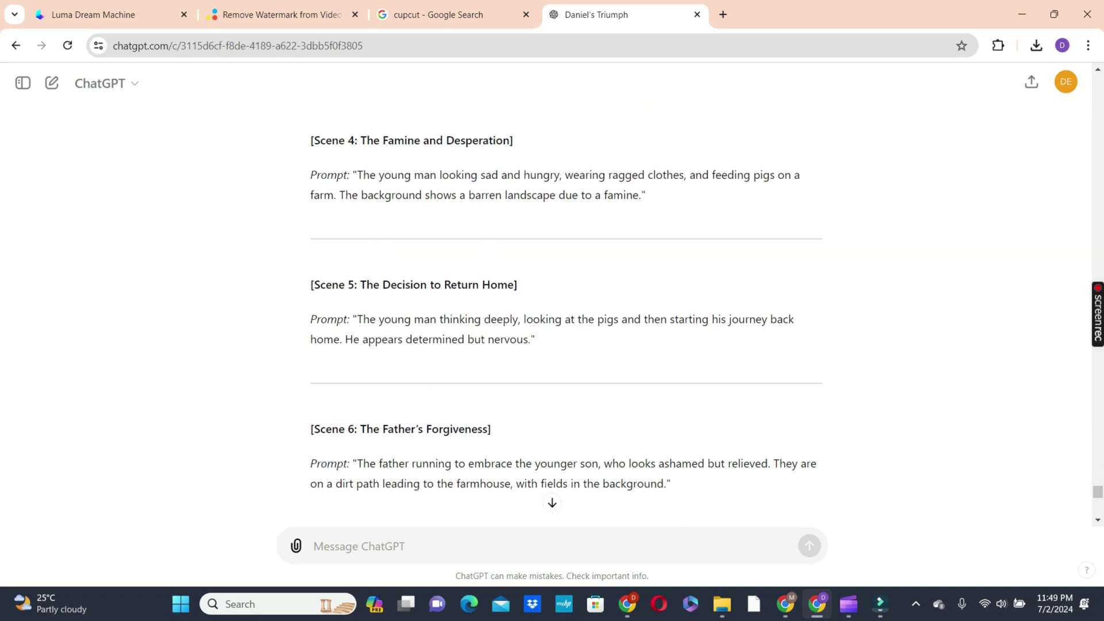
scroll(621, 414, "down", 8)
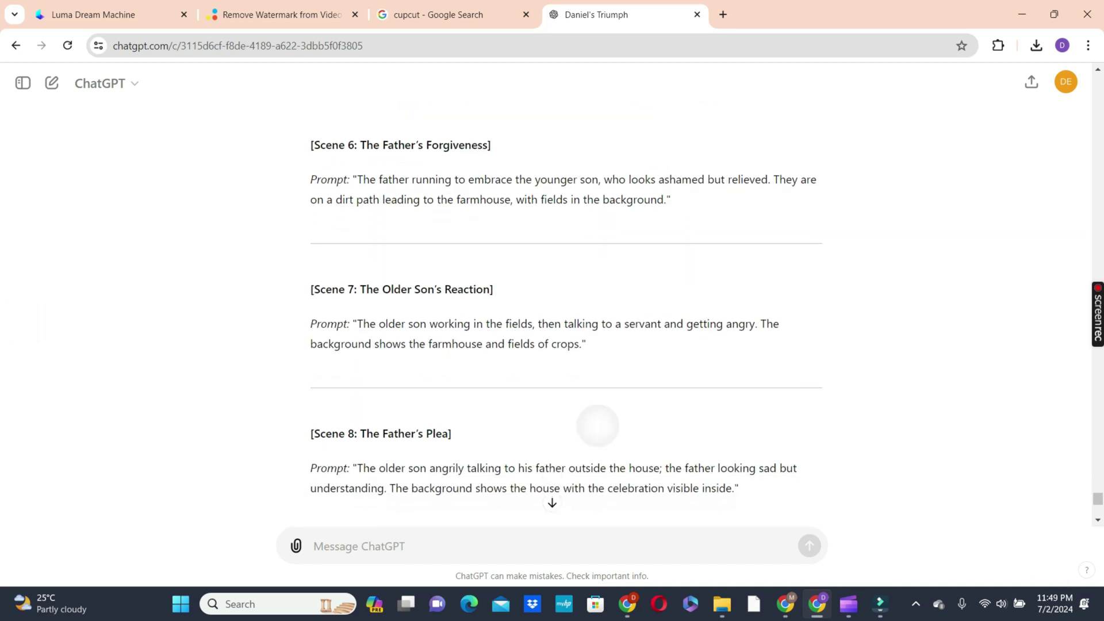
scroll(624, 412, "down", 3)
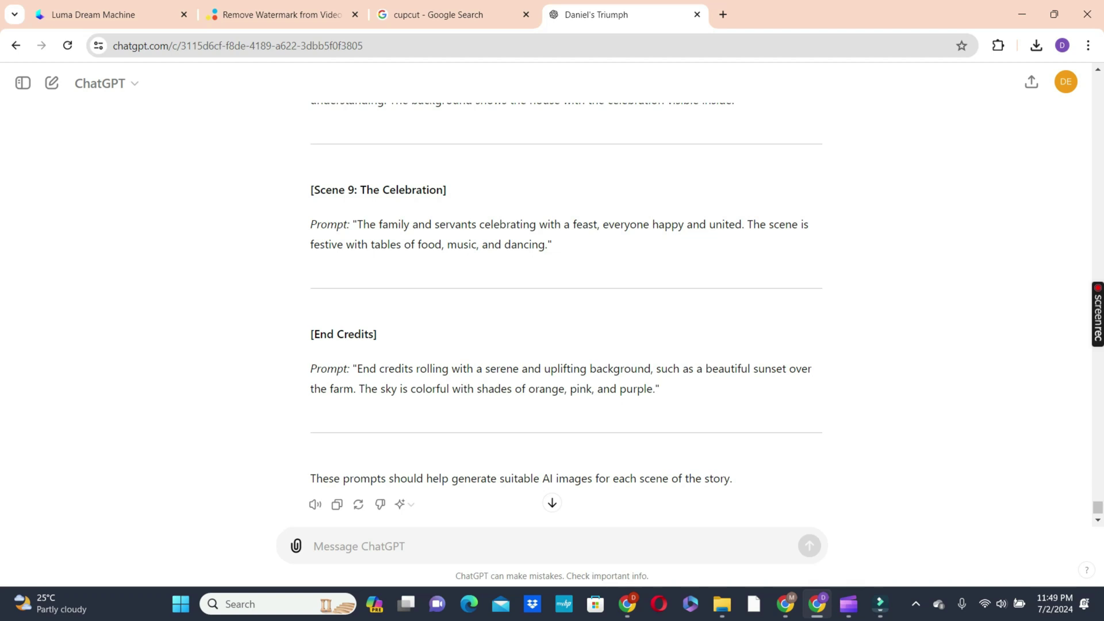
scroll(567, 319, "up", 14)
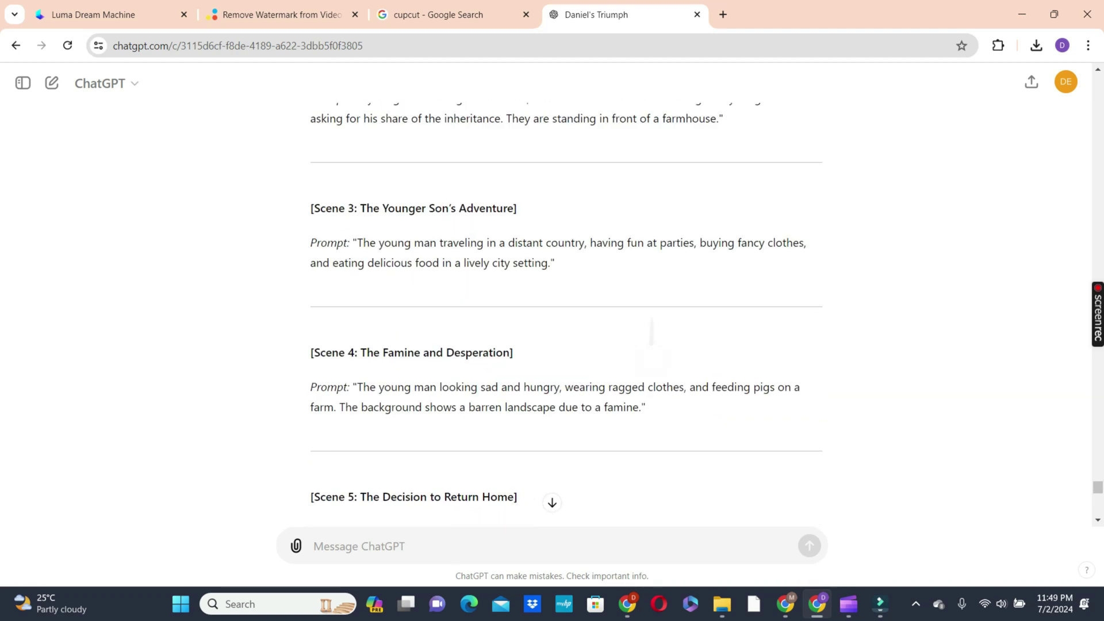
scroll(652, 318, "up", 2)
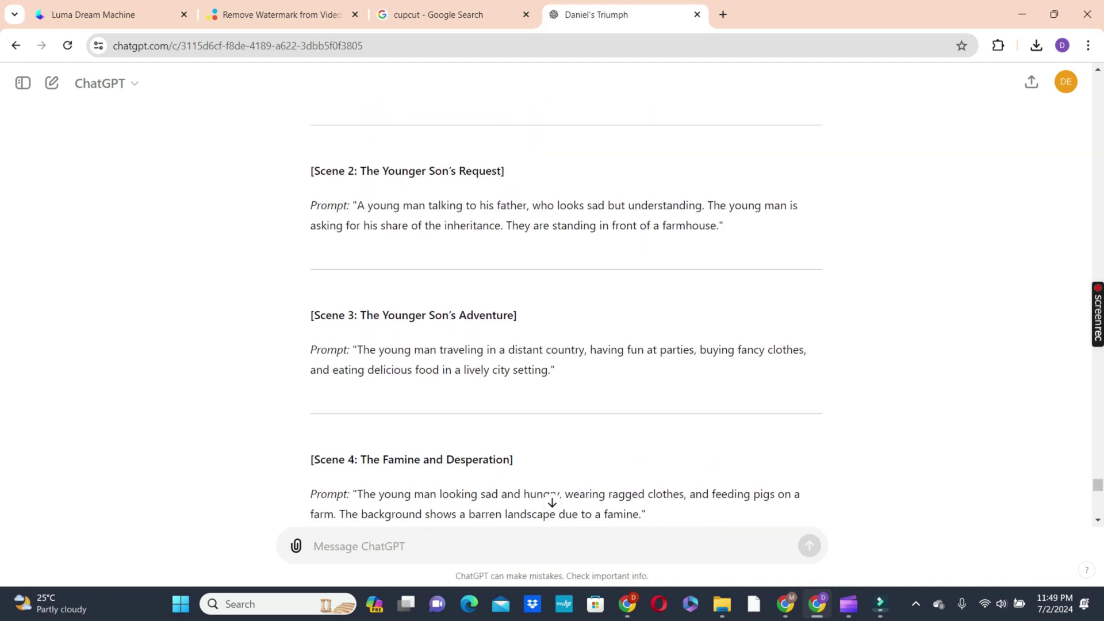
scroll(426, 271, "up", 2)
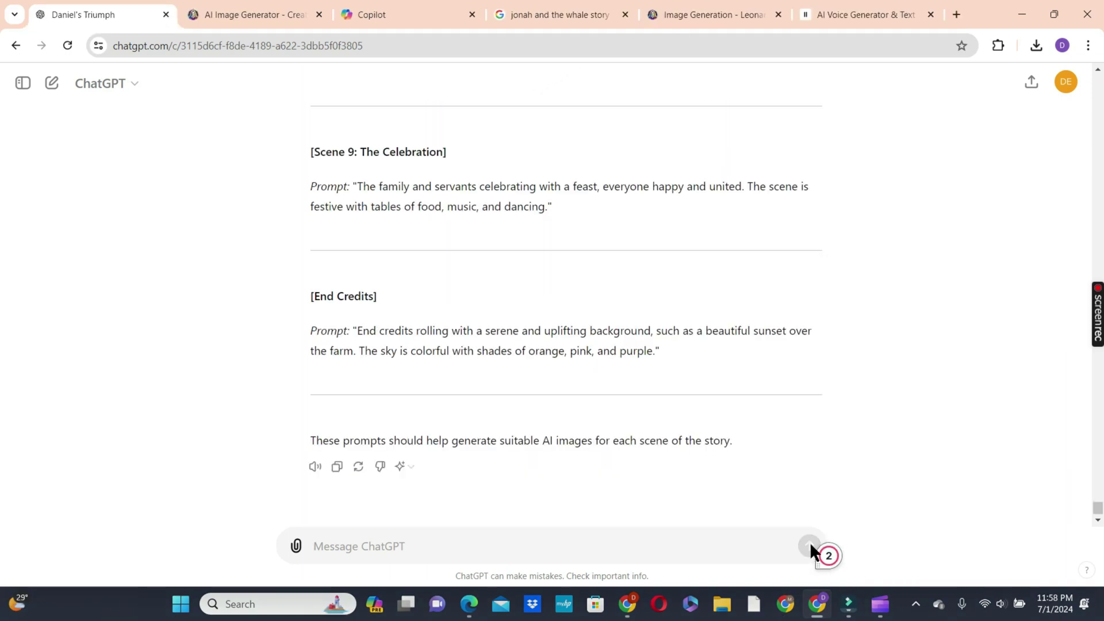
scroll(810, 542, "up", 3)
scroll(810, 541, "down", 4)
scroll(829, 555, "up", 8)
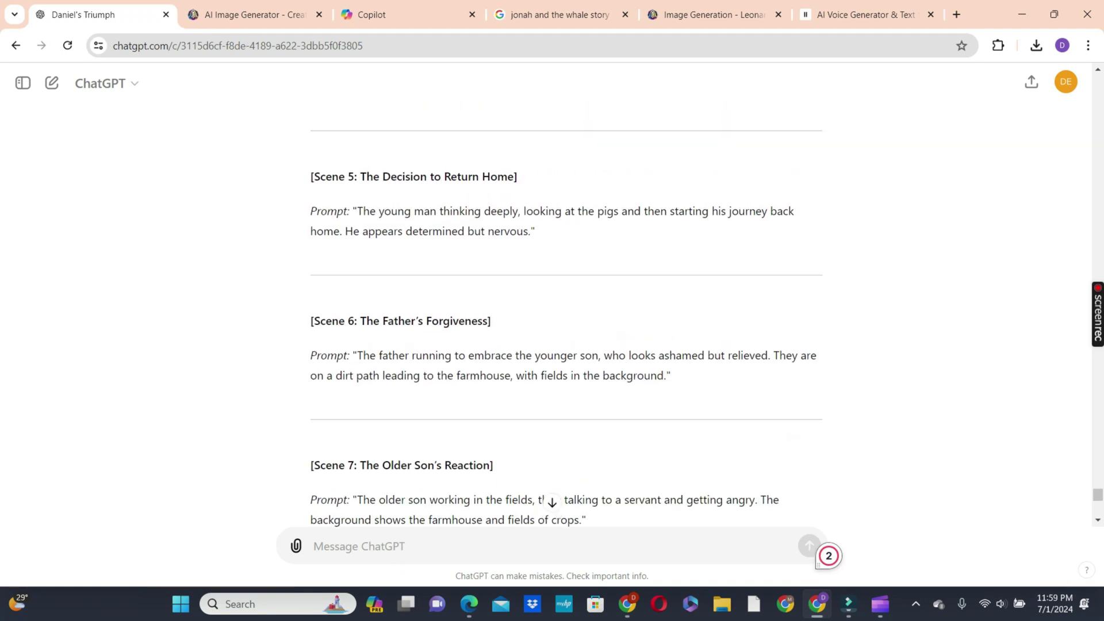
scroll(810, 548, "up", 3)
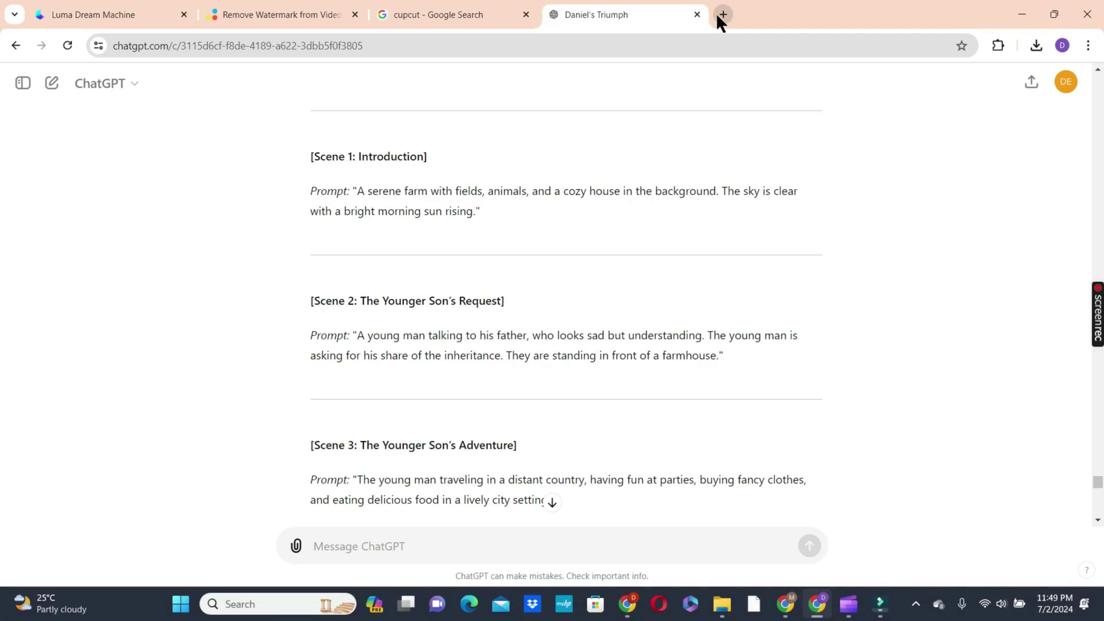
Open the Copilot chat and the Designer Image Creator in two separate new browser tabs.
left_click(717, 15)
left_click(556, 469)
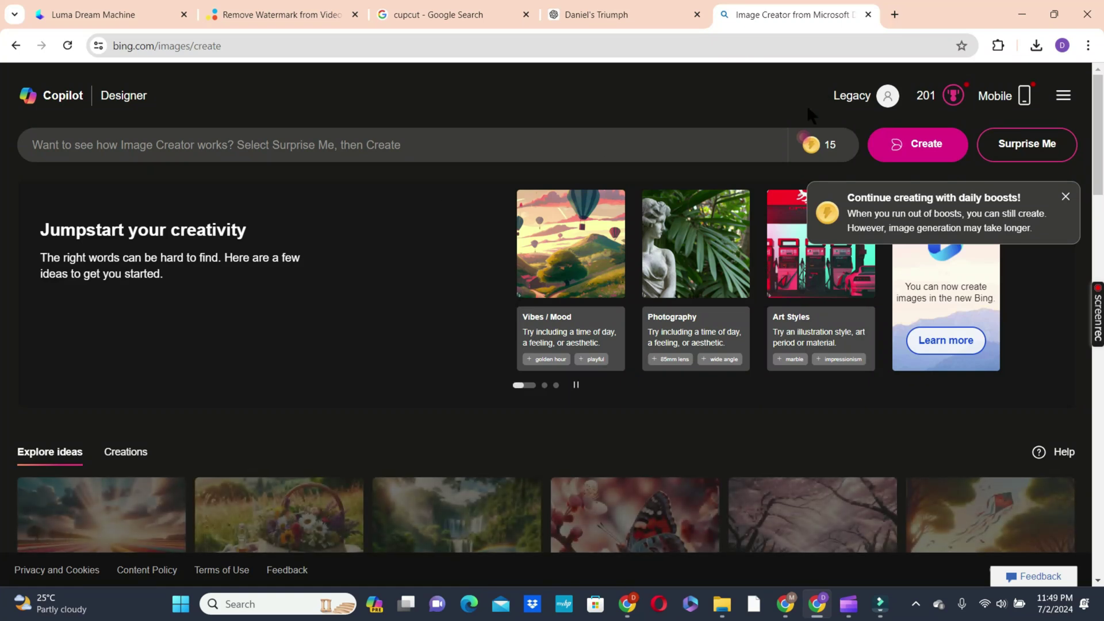
key("alt+Left")
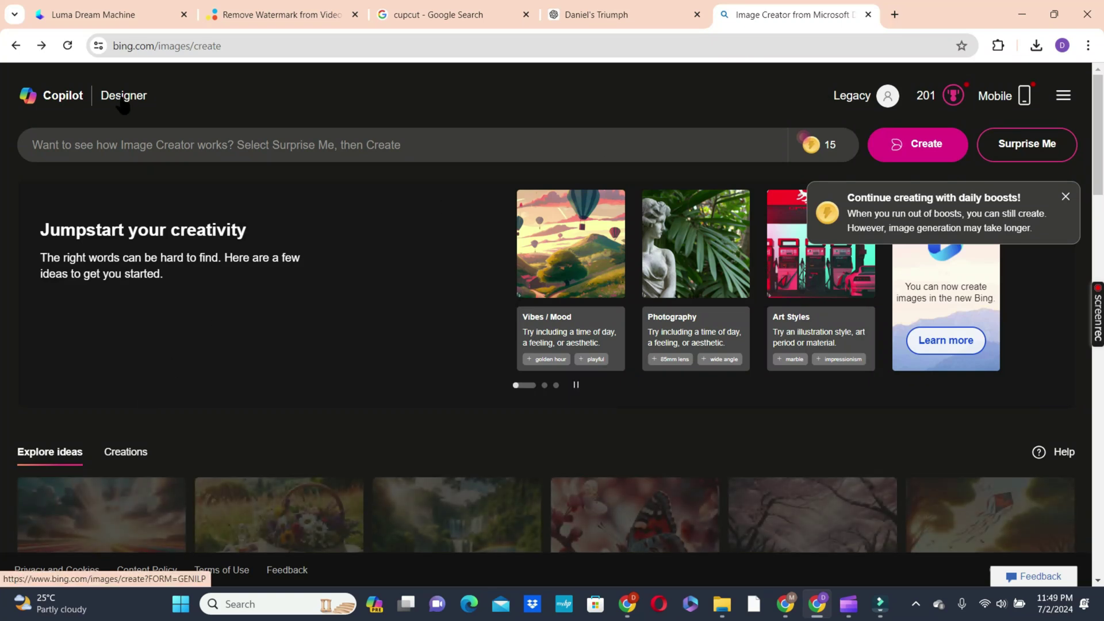
right_click(122, 101)
left_click(163, 110)
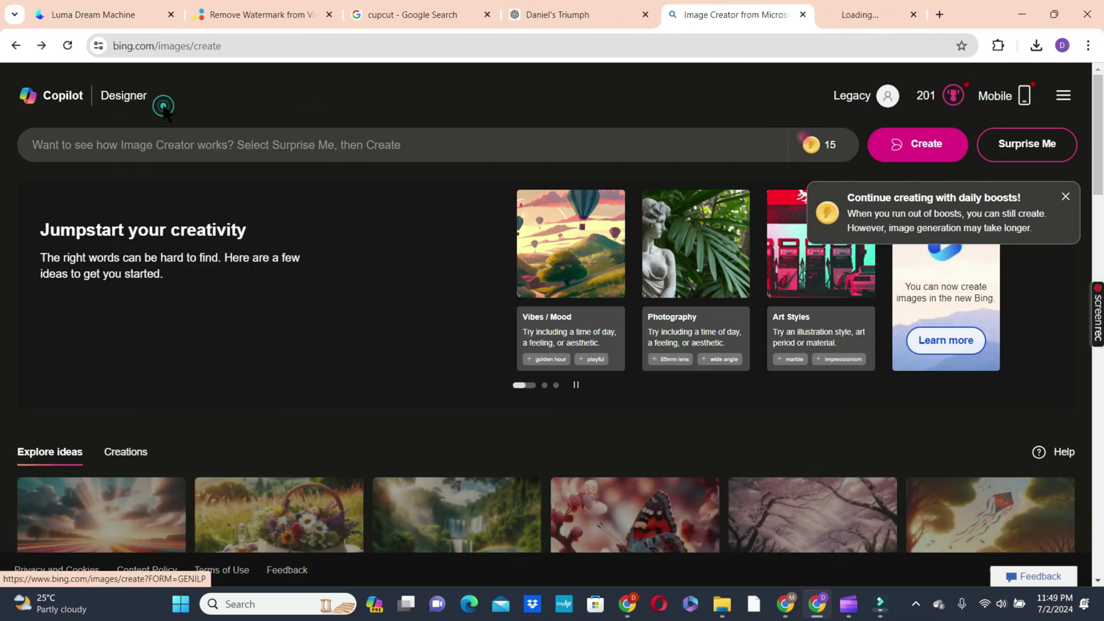
left_click(63, 98)
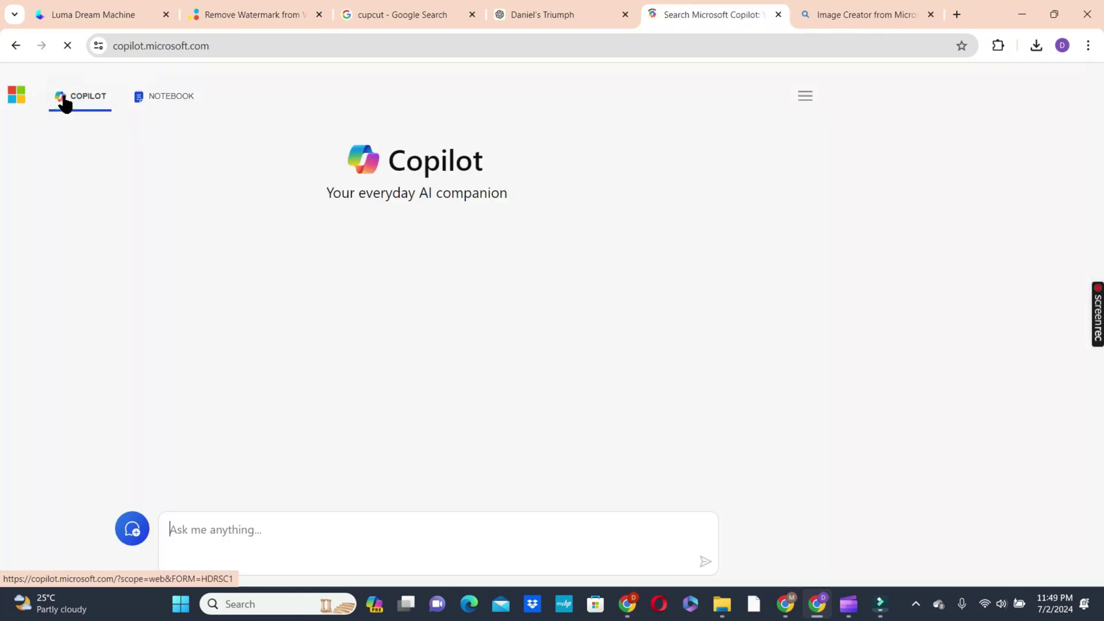
Copy the Scene 1 farm prompt from ChatGPT into Copilot, append "3d pixar images" and submit it to generate images.
left_click_drag(357, 191, 505, 222)
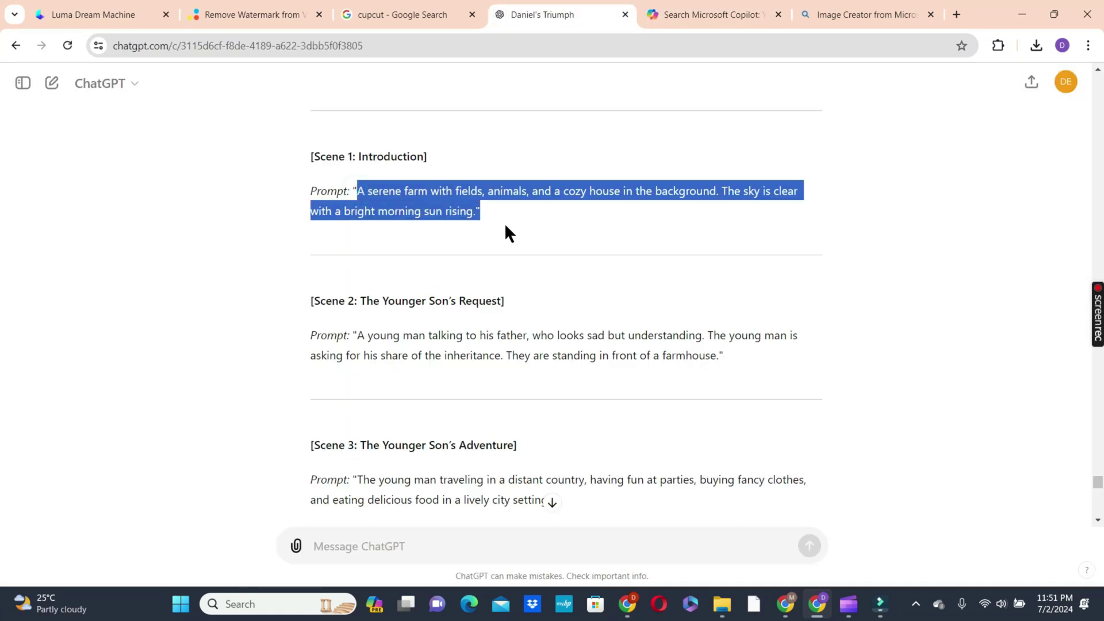
right_click(438, 214)
left_click(460, 224)
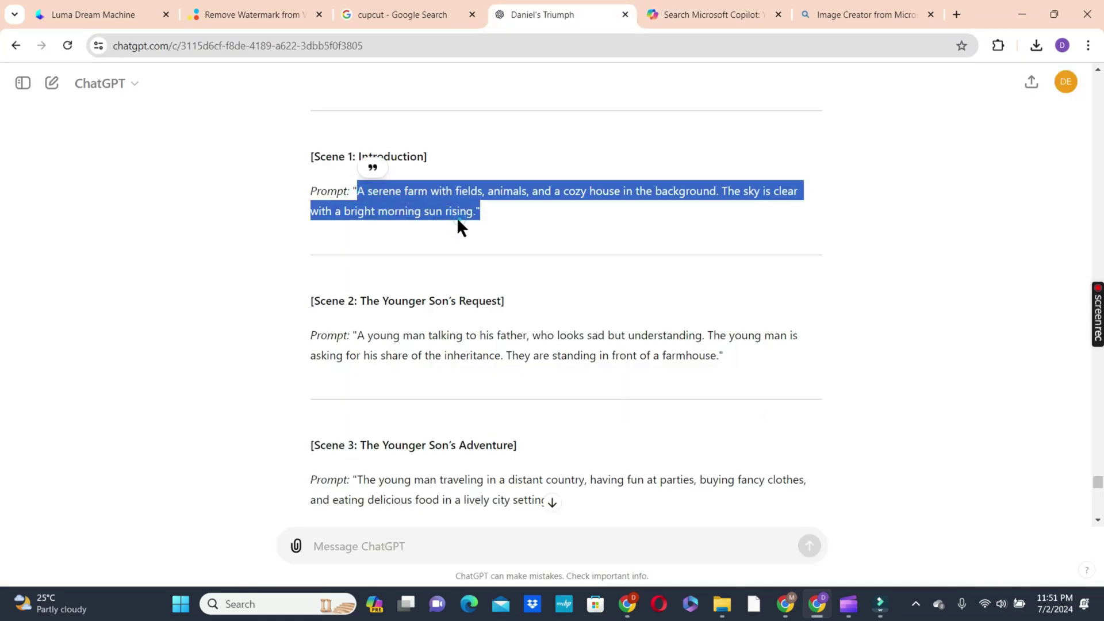
left_click(694, 12)
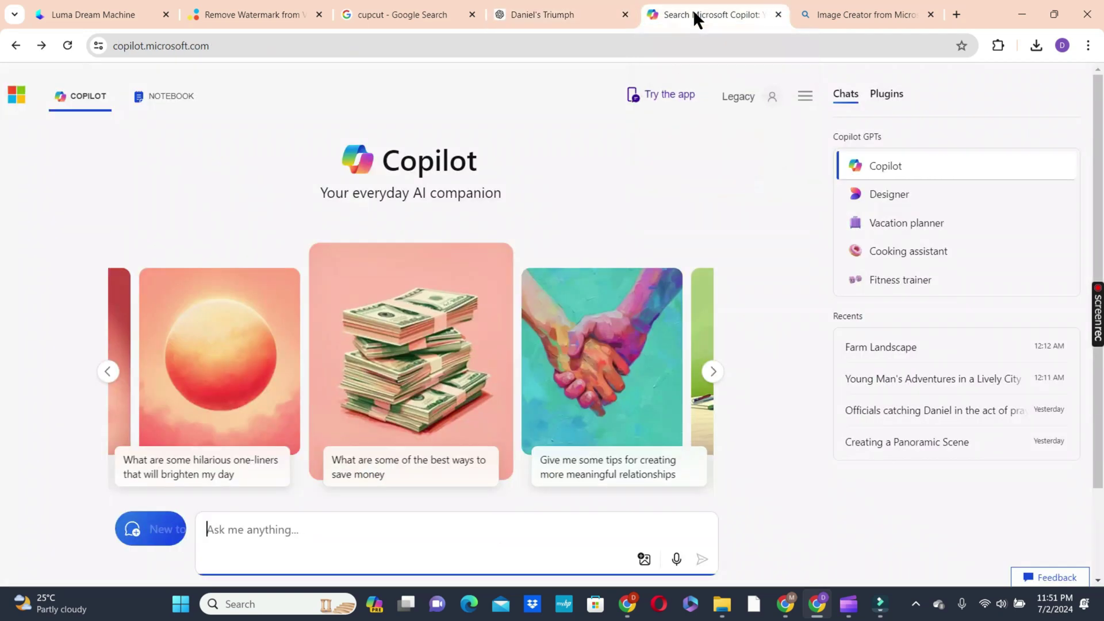
left_click(349, 551)
key("ctrl+v")
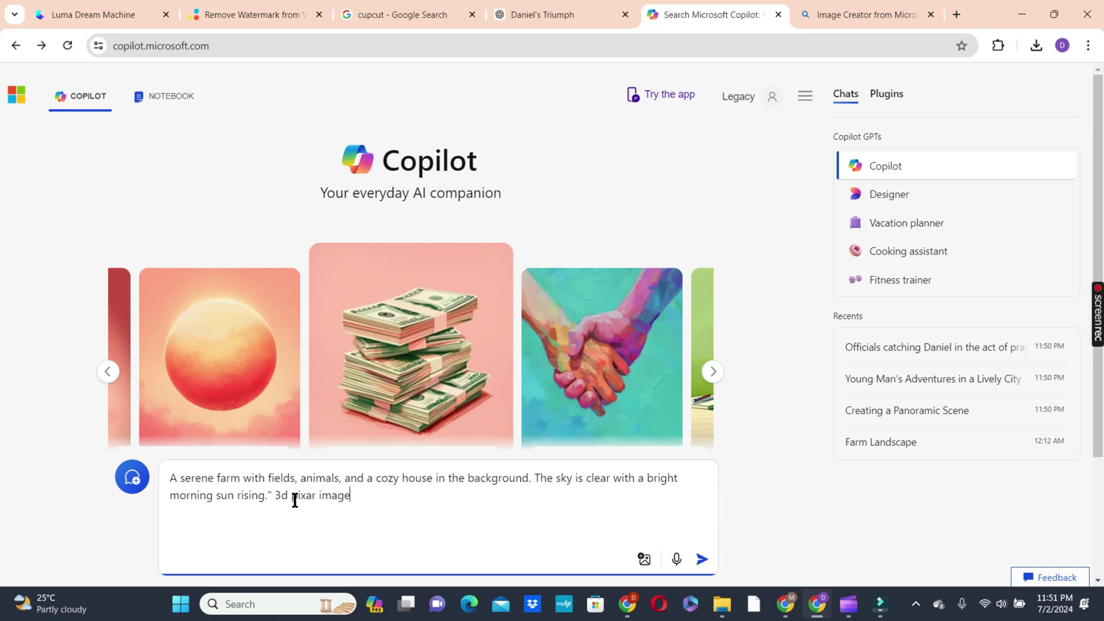
type("s")
left_click(701, 563)
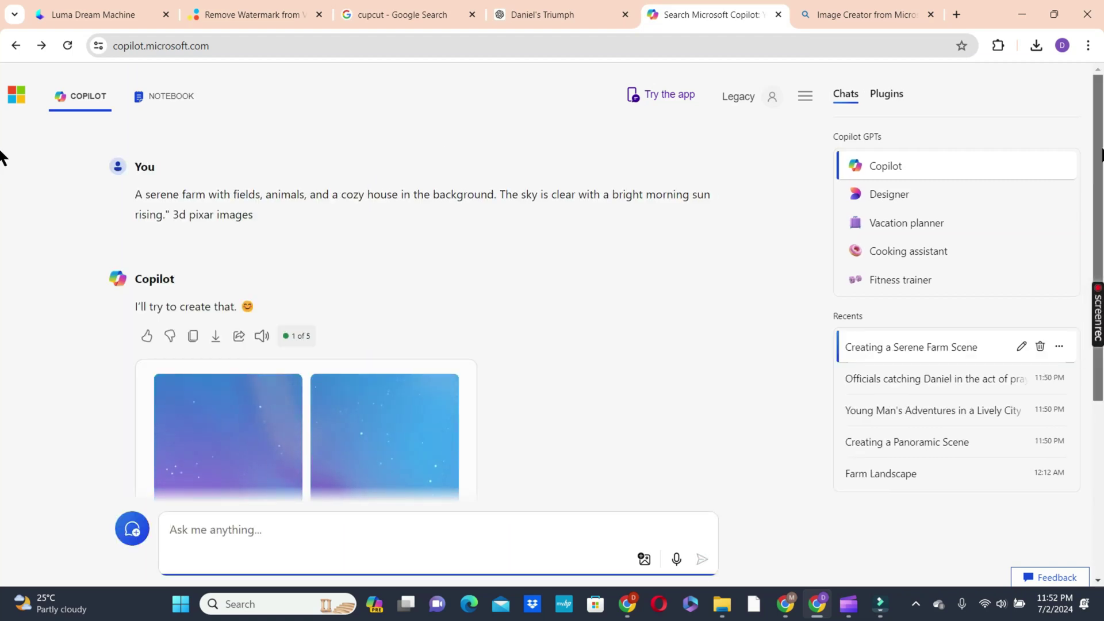
Copy the Scene 2 prompt from ChatGPT into Copilot, append "3d pixar images", submit it and view the generated images.
left_click(538, 15)
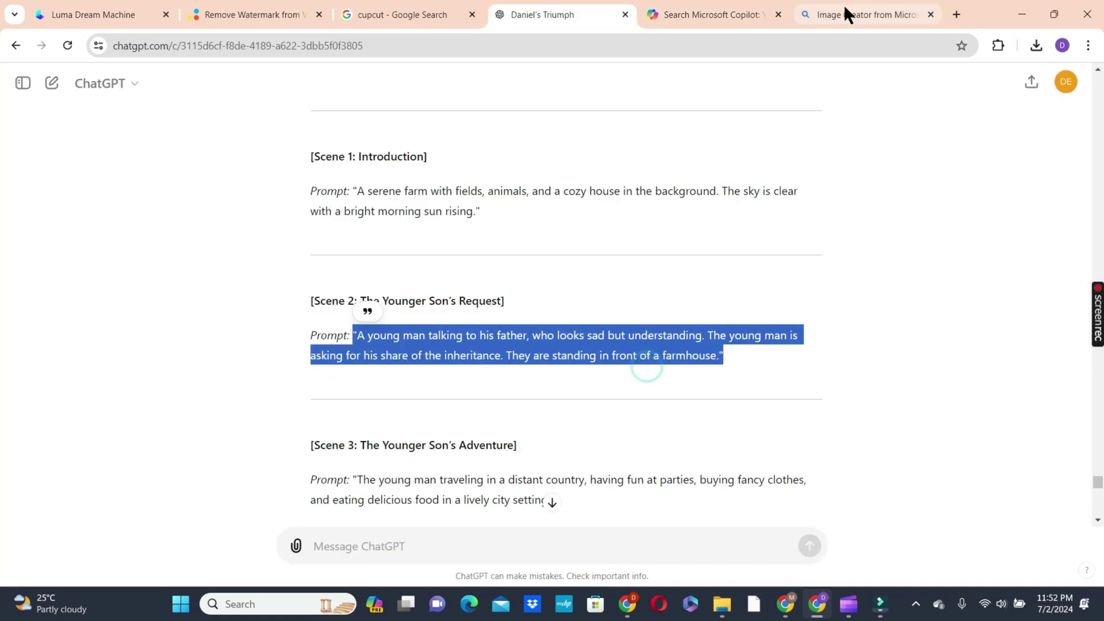
left_click(693, 23)
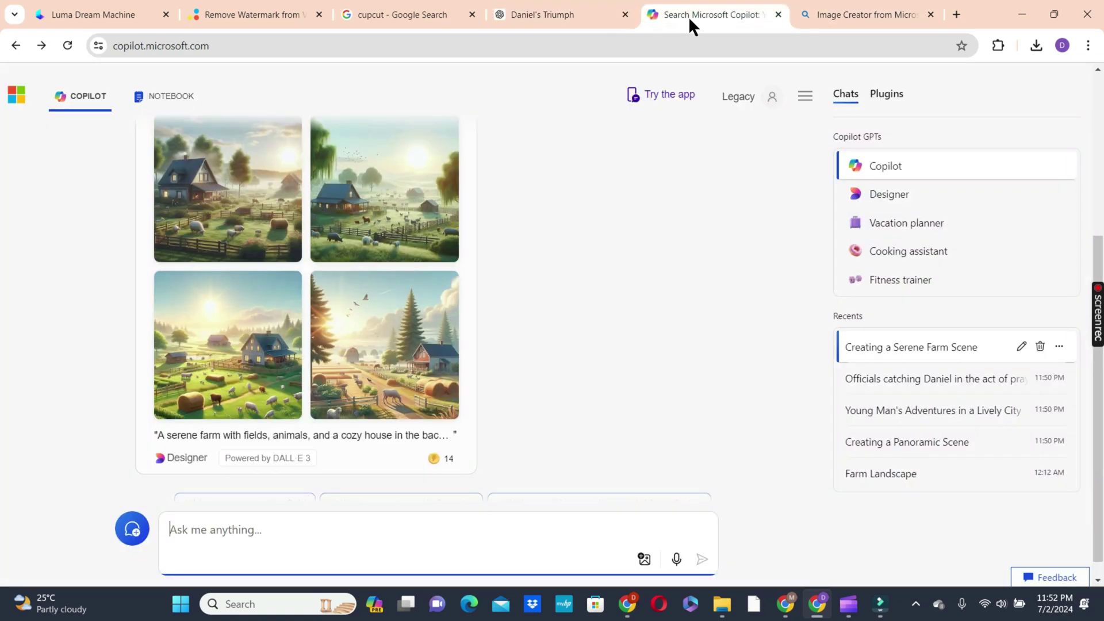
left_click(407, 552)
key("ctrl+v")
type("3d pixar images")
left_click(702, 559)
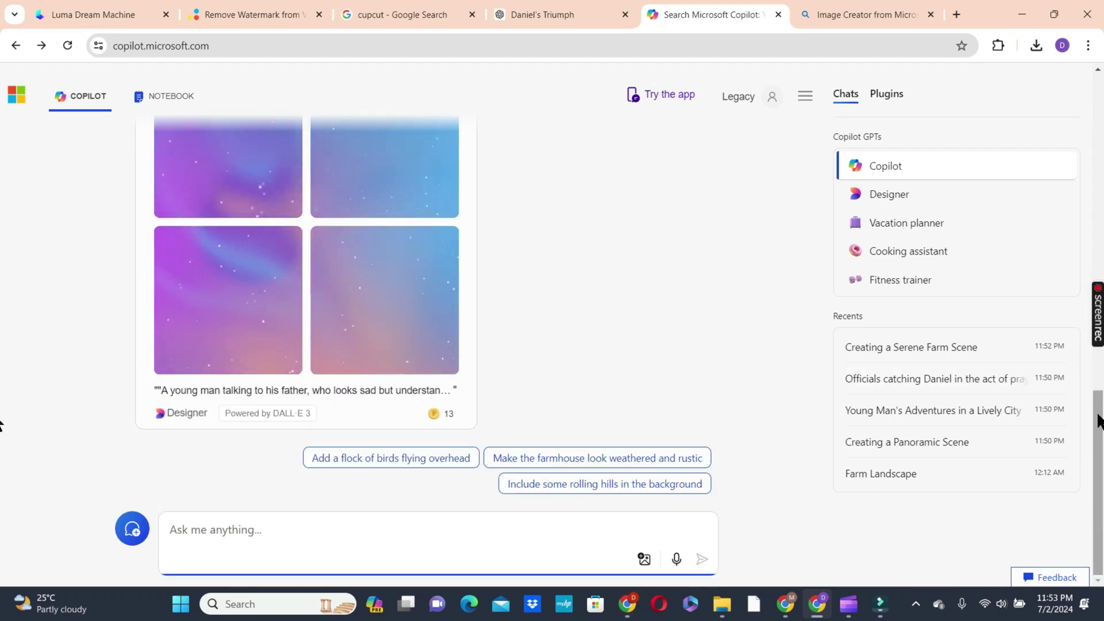
left_click_drag(1098, 421, 1098, 387)
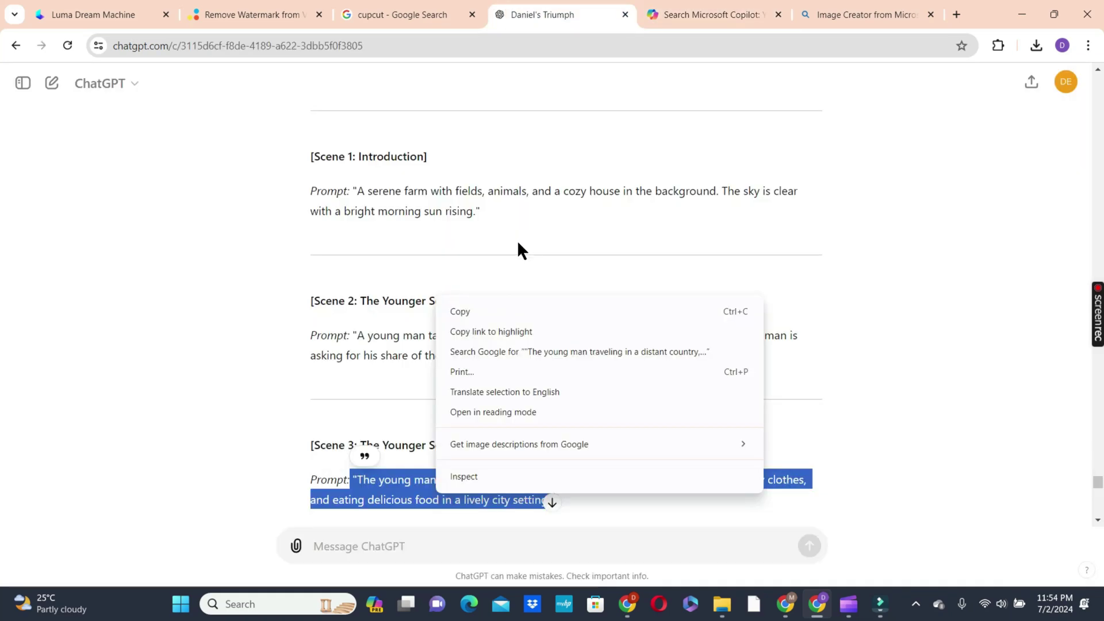
Copy the Scene 3 prompt from ChatGPT into Designer's Image Creator, append "3d pixar images" and generate the images.
left_click(487, 315)
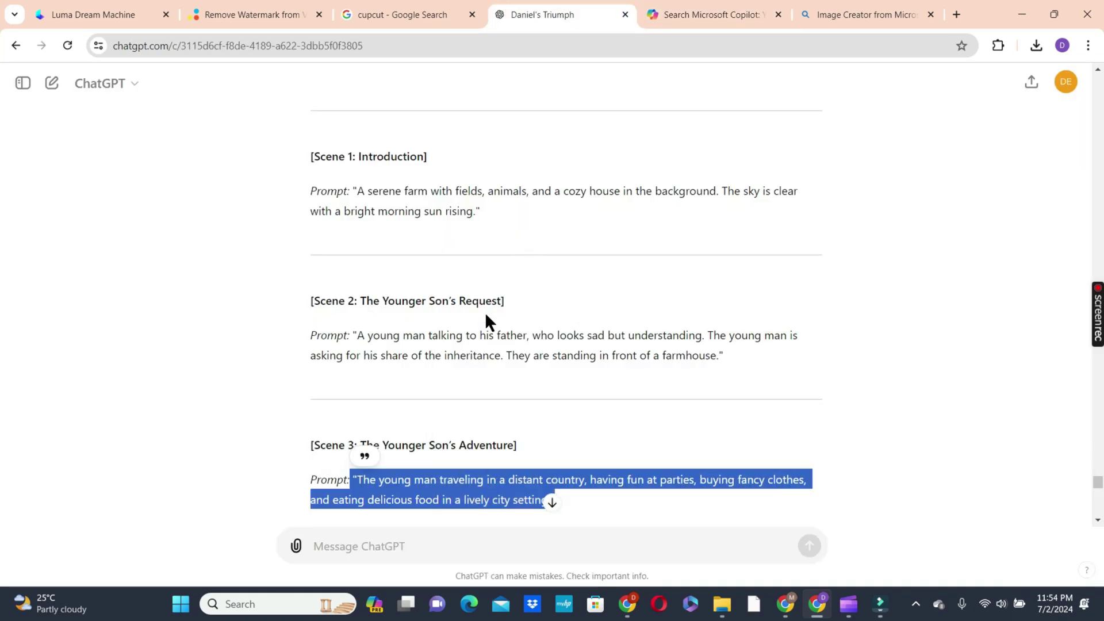
left_click(873, 13)
left_click(521, 154)
key("ctrl+v")
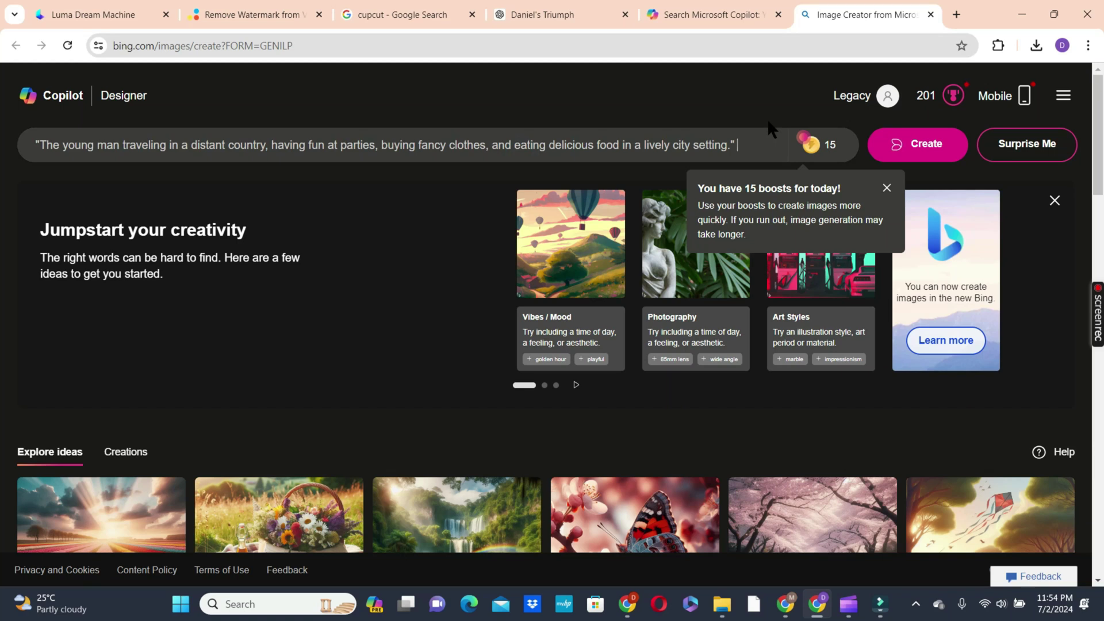
type("pix")
type("a")
key("BackSpace")
type("el")
left_click(915, 141)
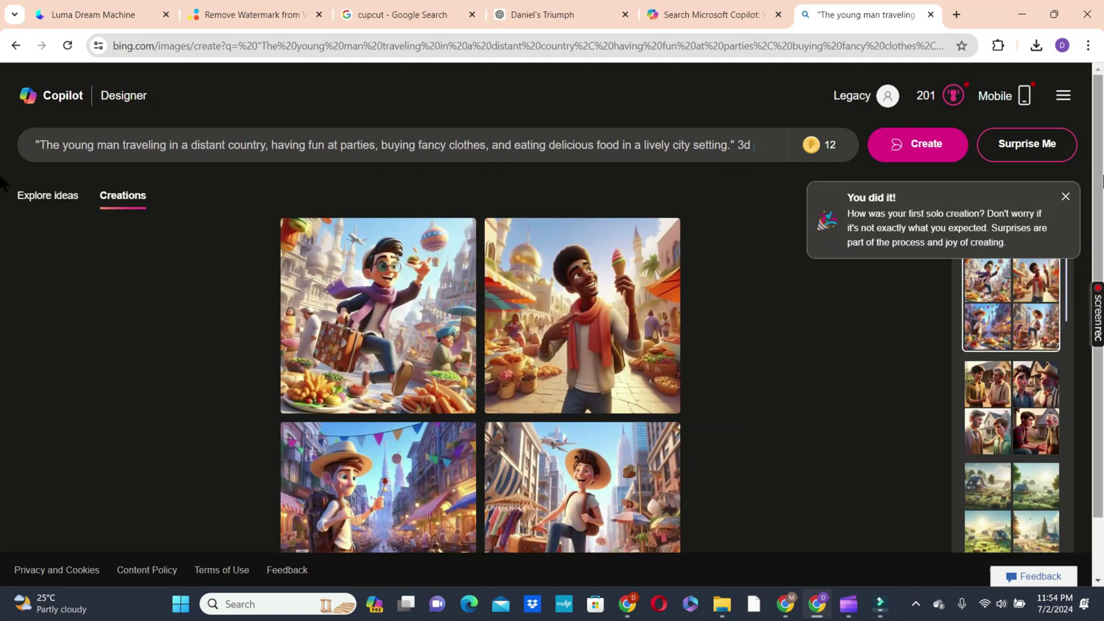
Open the first generated Scene 3 image in the large view and go on to the next image.
scroll(2, 290, "down", 1)
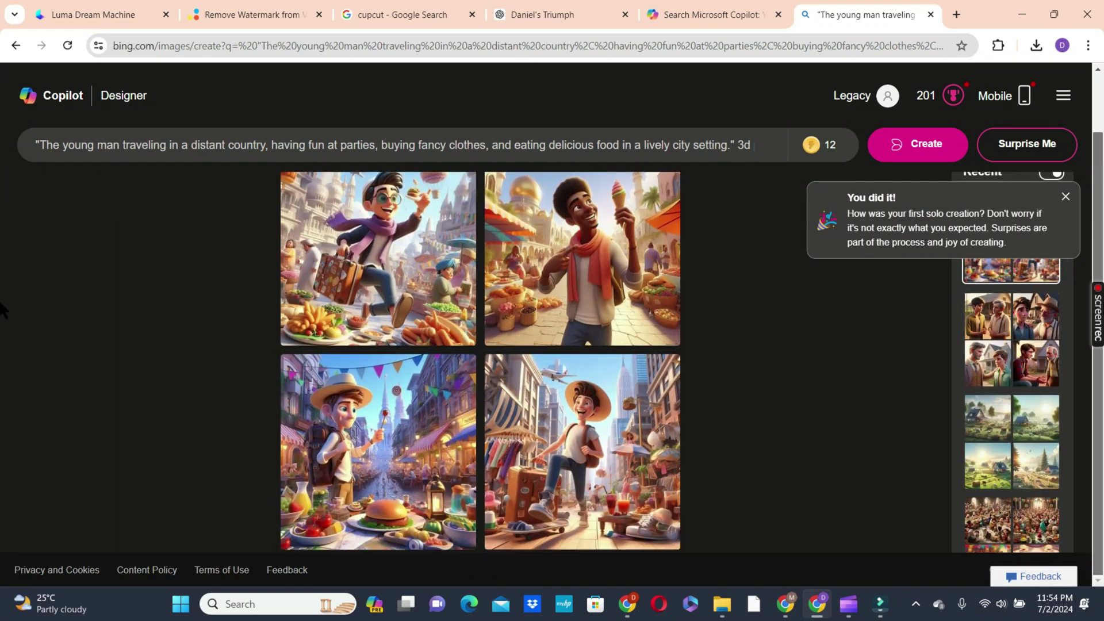
left_click(291, 362)
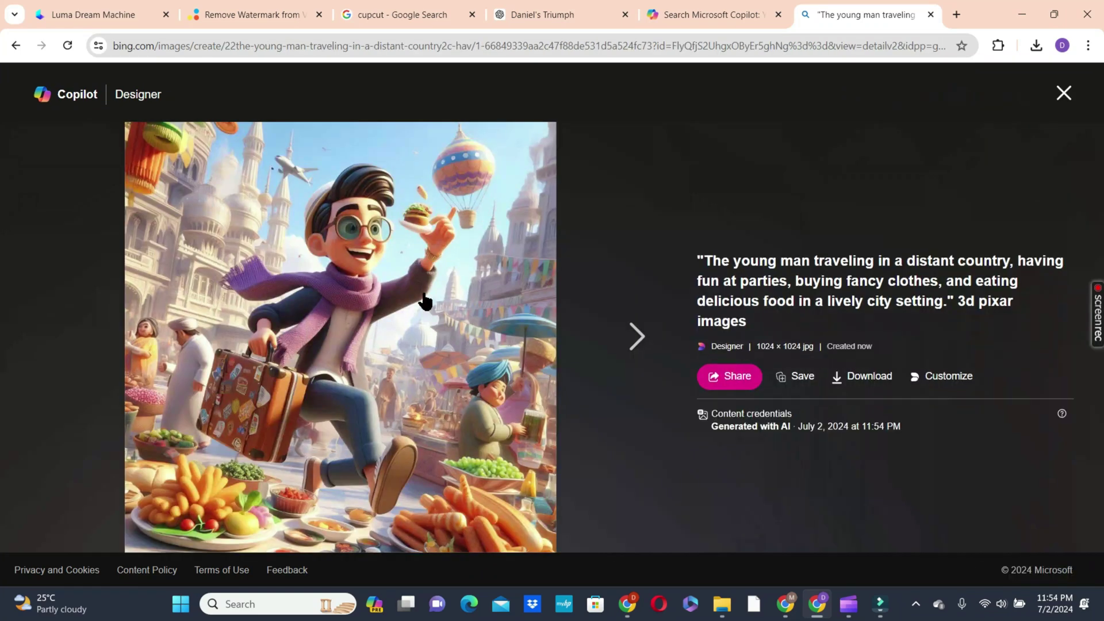
left_click(631, 340)
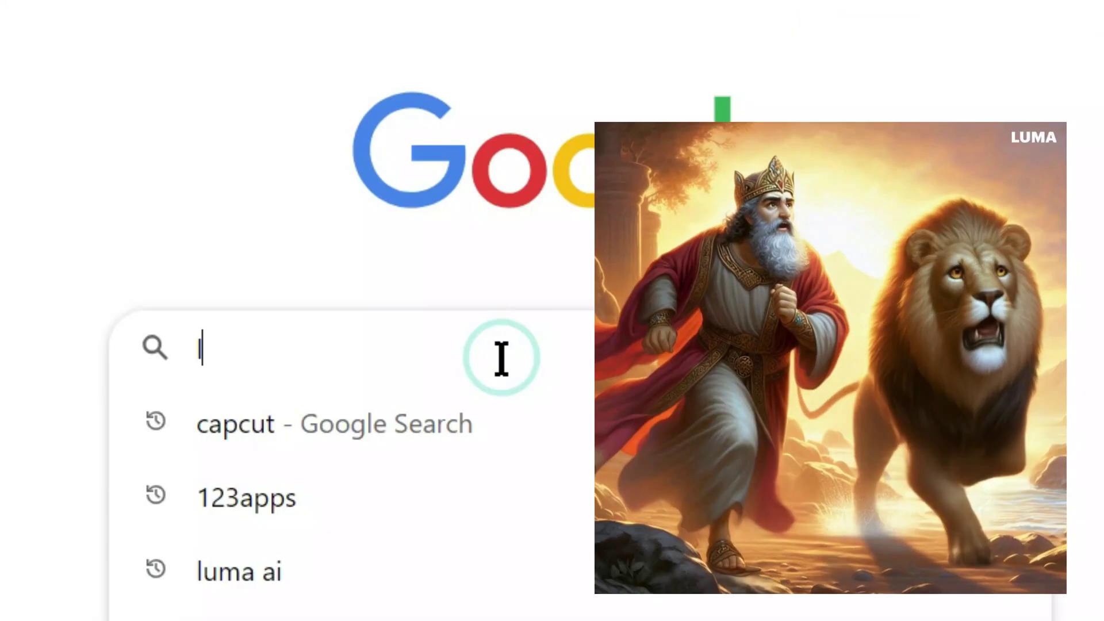
Search Google for "luma ai", open the Luma Dream Machine site and enter its creation page.
type("lu;m")
key("BackSpace")
key("BackSpace")
type("ma ai")
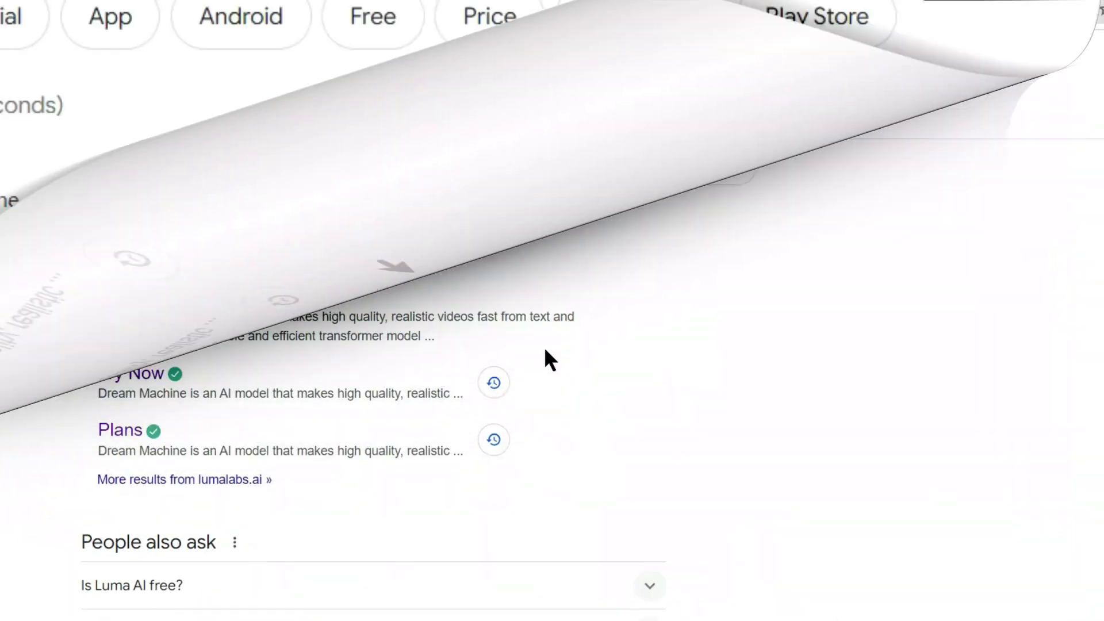
left_click(238, 282)
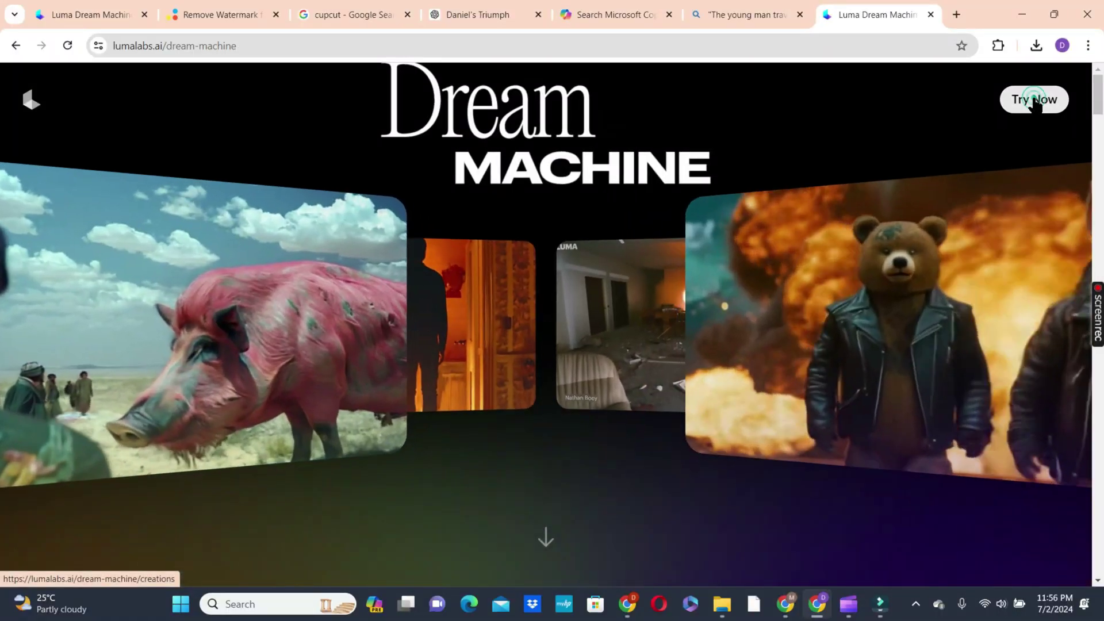
left_click(1035, 99)
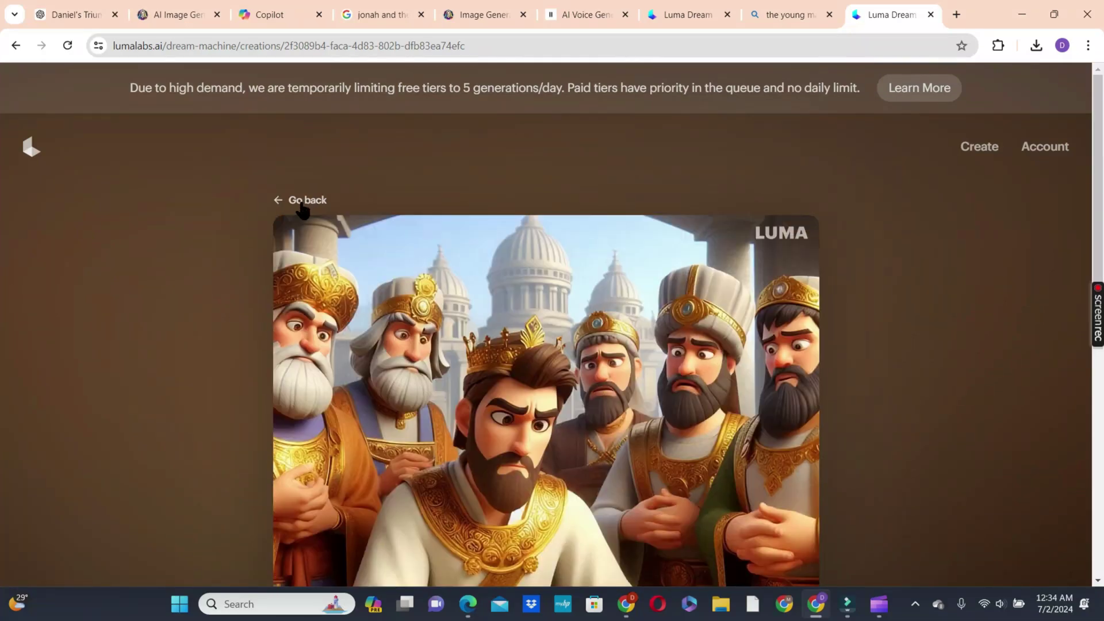
Return to the Dream Machine creations page and add the downloaded image of the young man talking to his father as start frame.
left_click(302, 202)
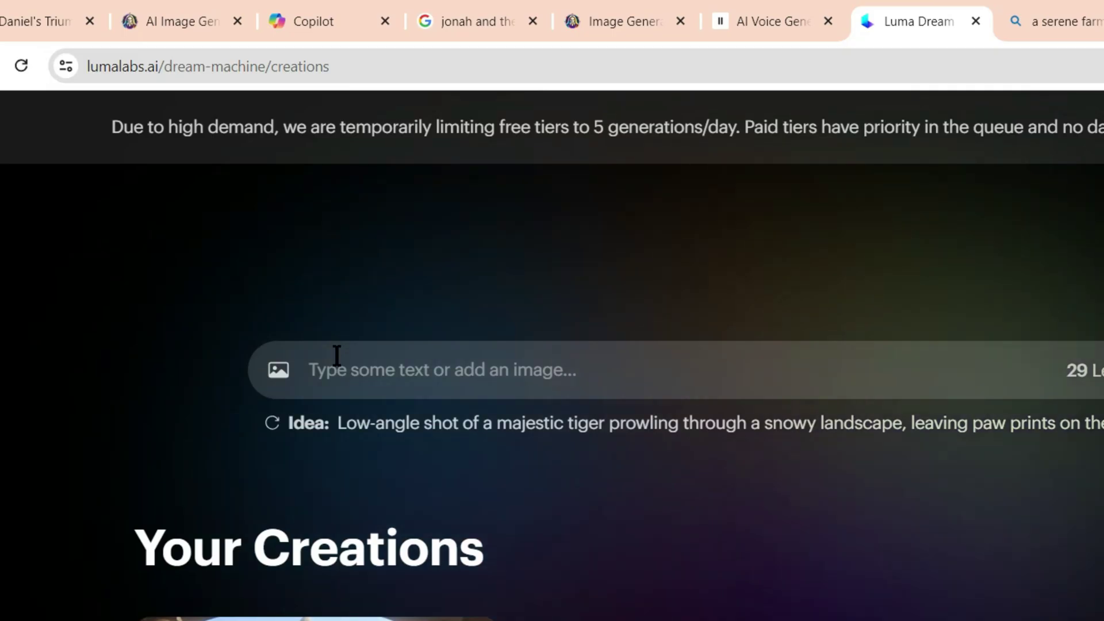
left_click(279, 371)
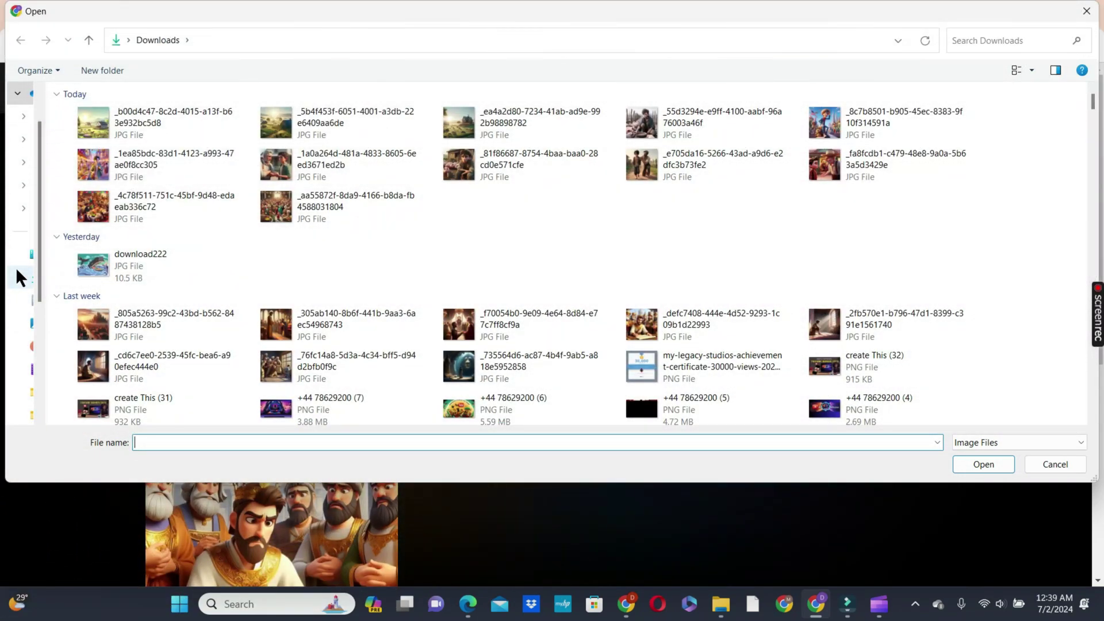
double_click(276, 166)
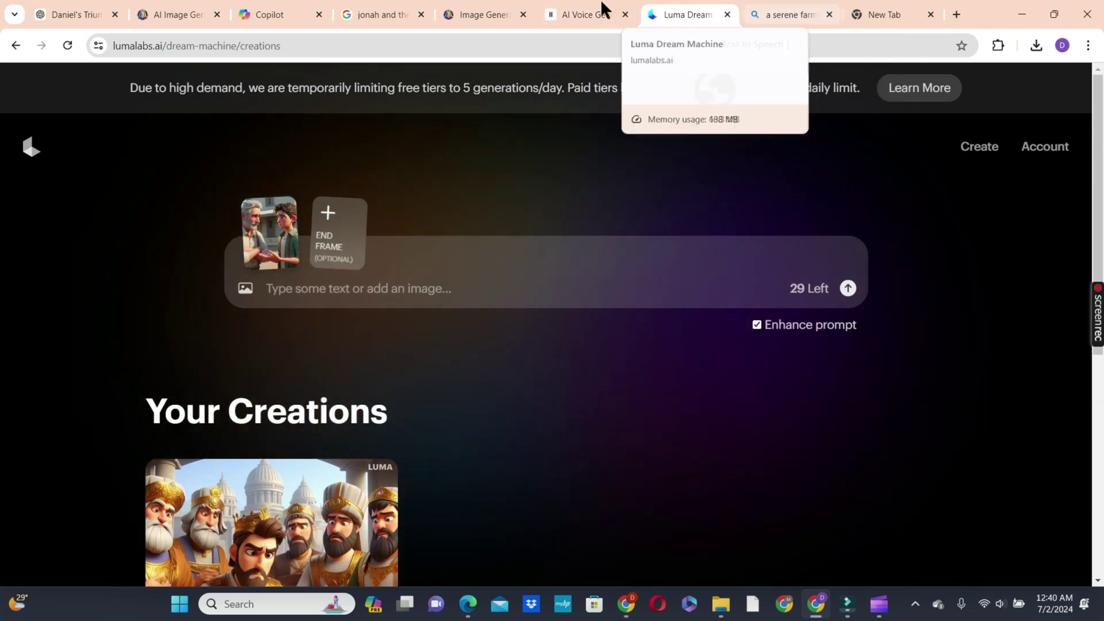
Switch to Designer, open the recent creation of the young man talking to his father and copy its full prompt.
left_click(790, 15)
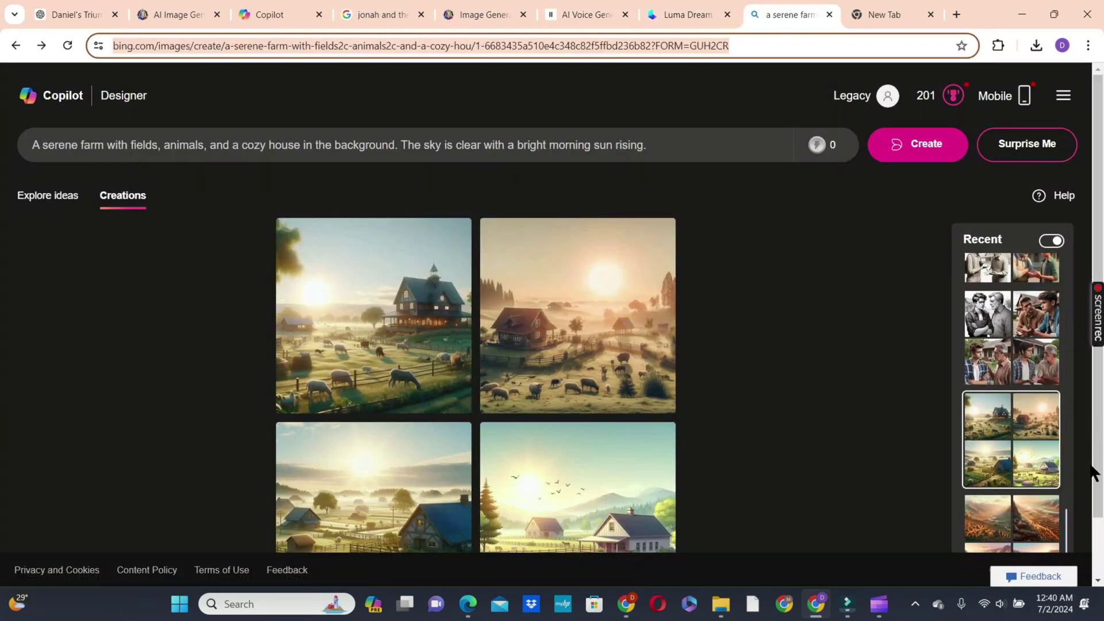
left_click(1071, 522)
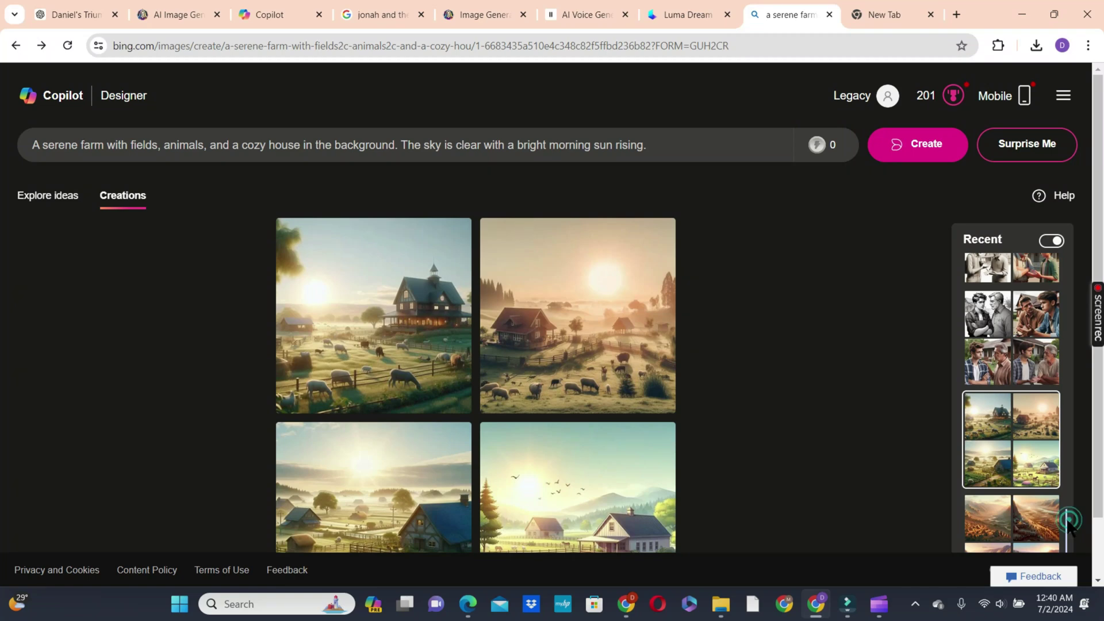
double_click(1068, 520)
left_click(813, 433)
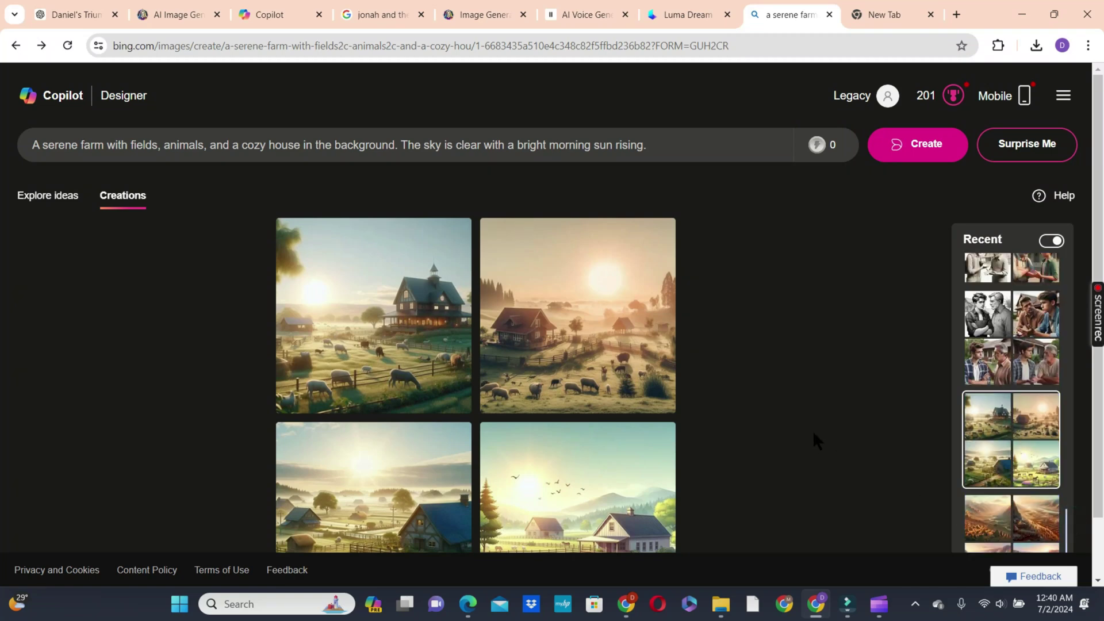
left_click(986, 388)
double_click(637, 145)
triple_click(637, 145)
right_click(638, 145)
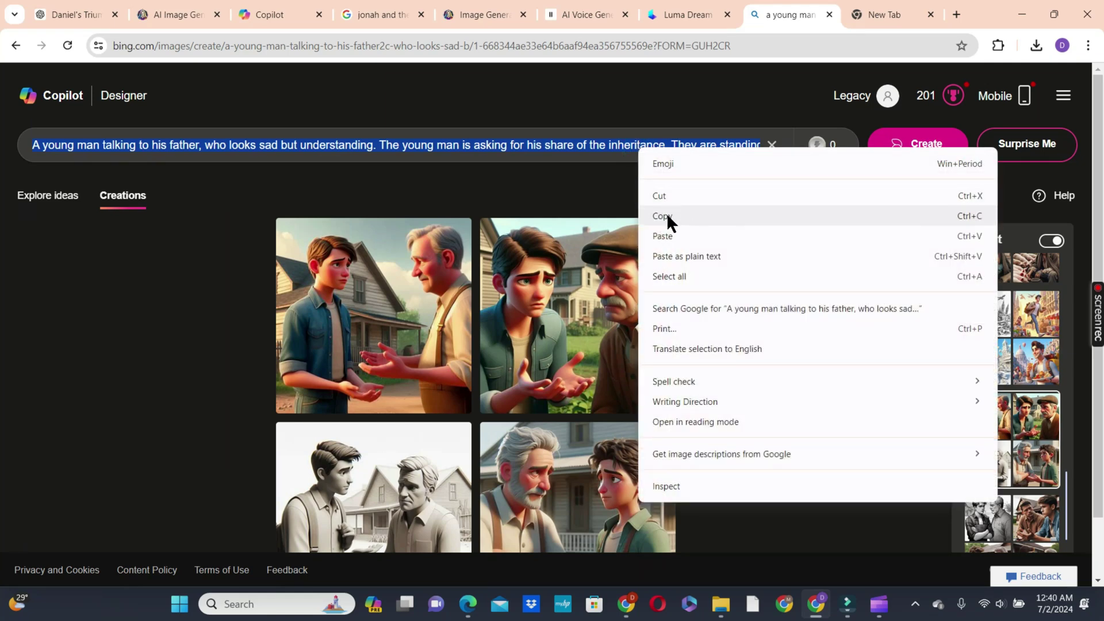
left_click(667, 216)
Paste the father-and-son prompt into Luma, cut the words after "in front of a farmhouse." and generate the video.
key("ctrl+shift+Tab")
left_click(433, 286)
key("ctrl+v")
key("ctrl+BackSpace")
key("ctrl+BackSpace")
key("ctrl+BackSpace")
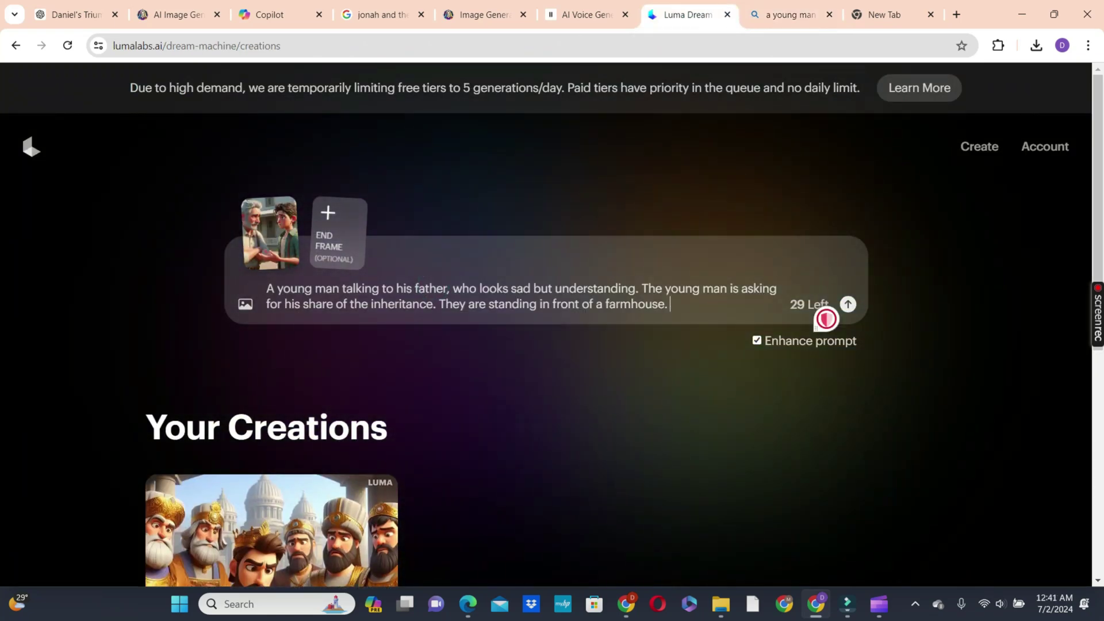
left_click(847, 305)
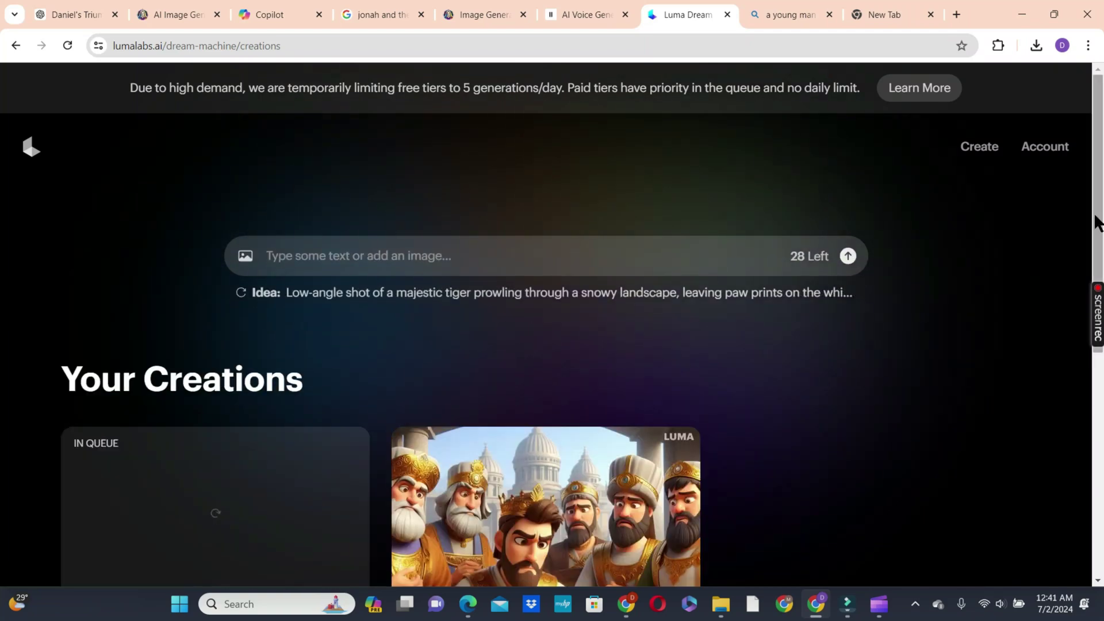
scroll(1096, 223, "down", 3)
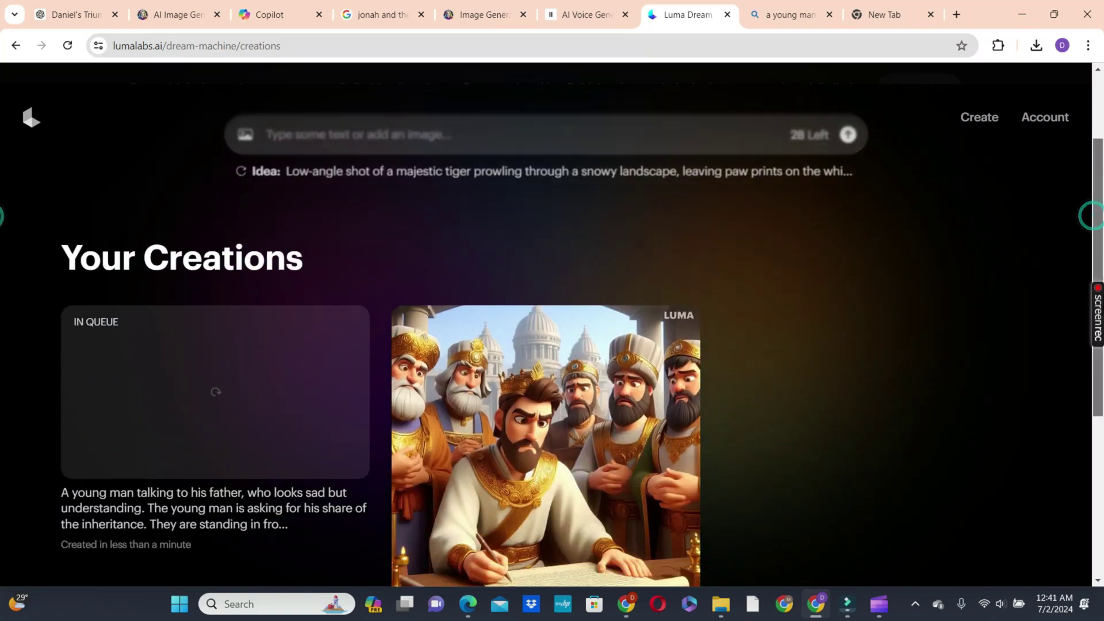
scroll(453, 251, "up", 3)
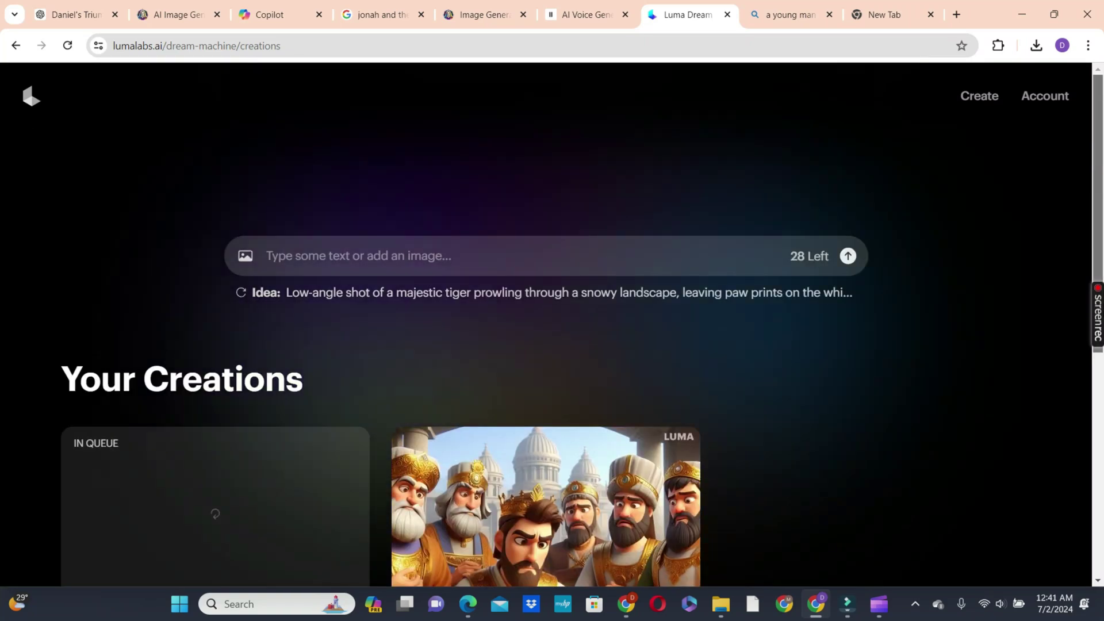
Add the downloaded image of the young man in the lively city street as the start frame of a new video.
left_click(244, 257)
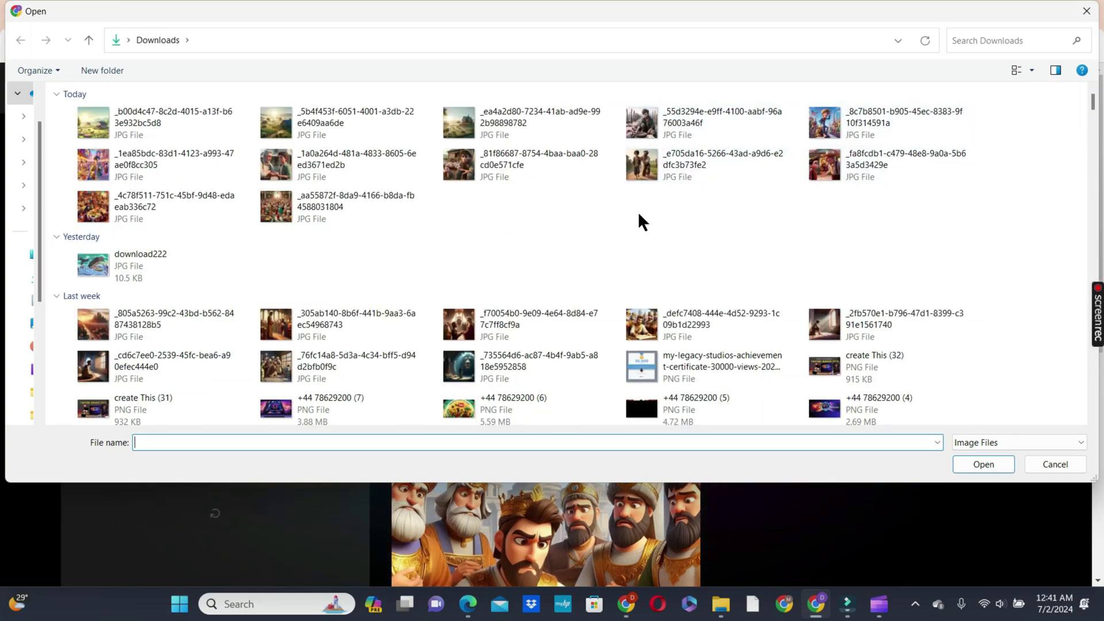
left_click(144, 165)
left_click(1001, 468)
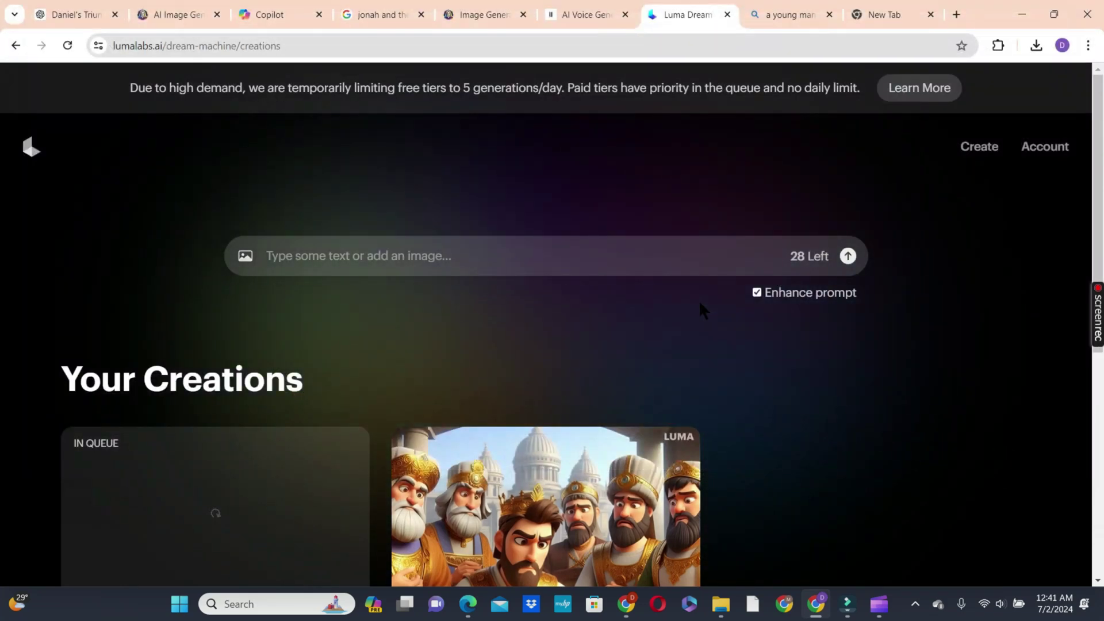
Switch to Designer, open the recent creation of the young man traveling in a distant country and copy its prompt.
left_click(795, 14)
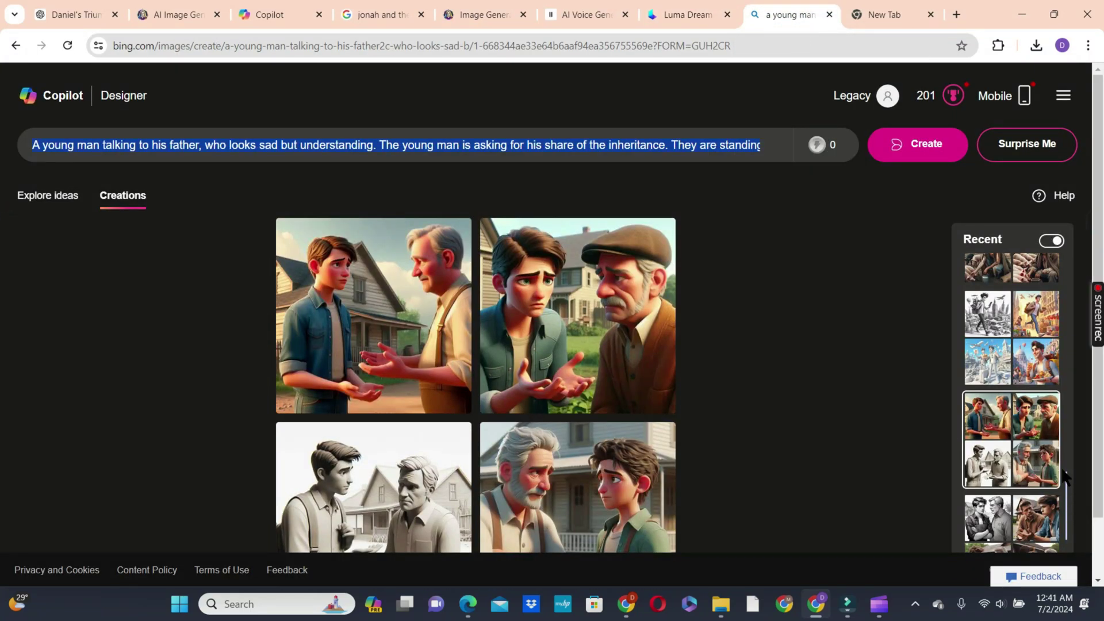
left_click_drag(1067, 475, 1066, 453)
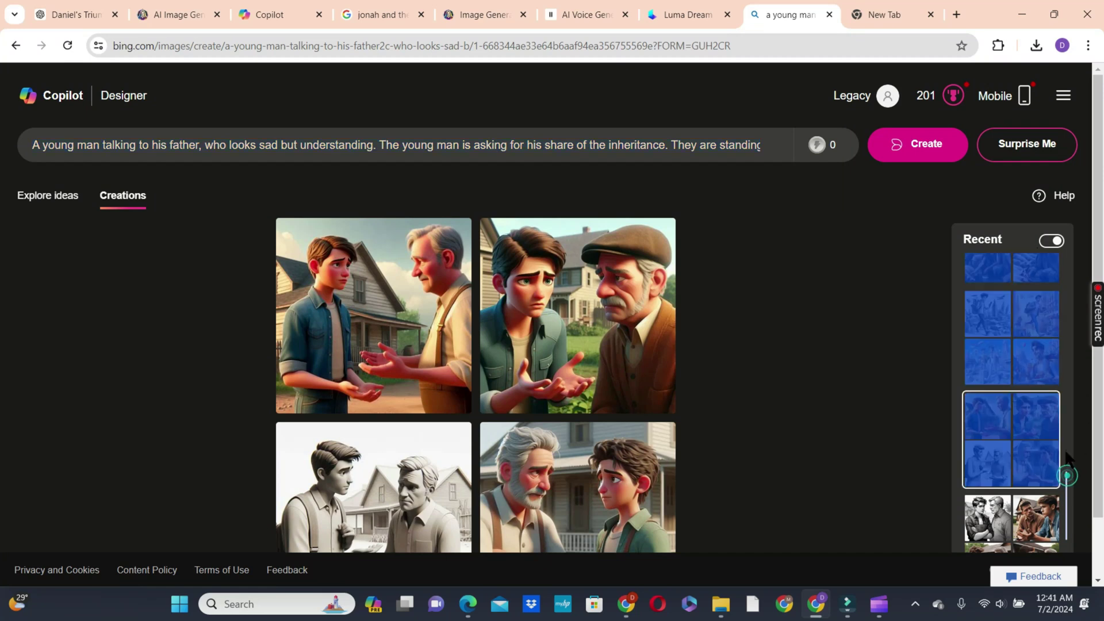
left_click(1066, 362)
scroll(1066, 362, "up", 5)
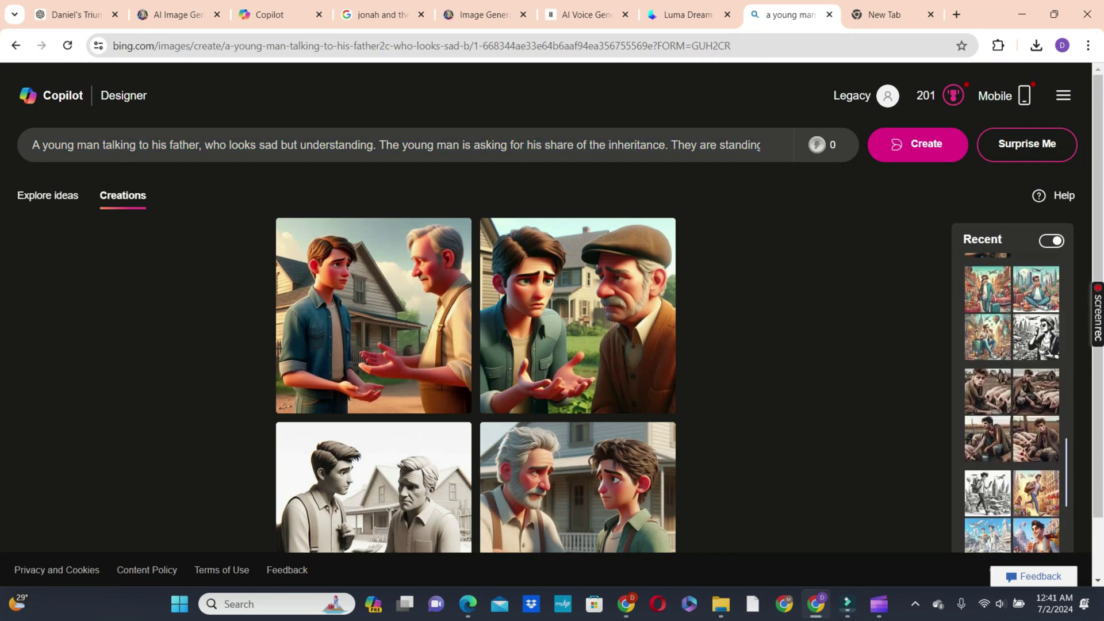
scroll(1012, 403, "up", 4)
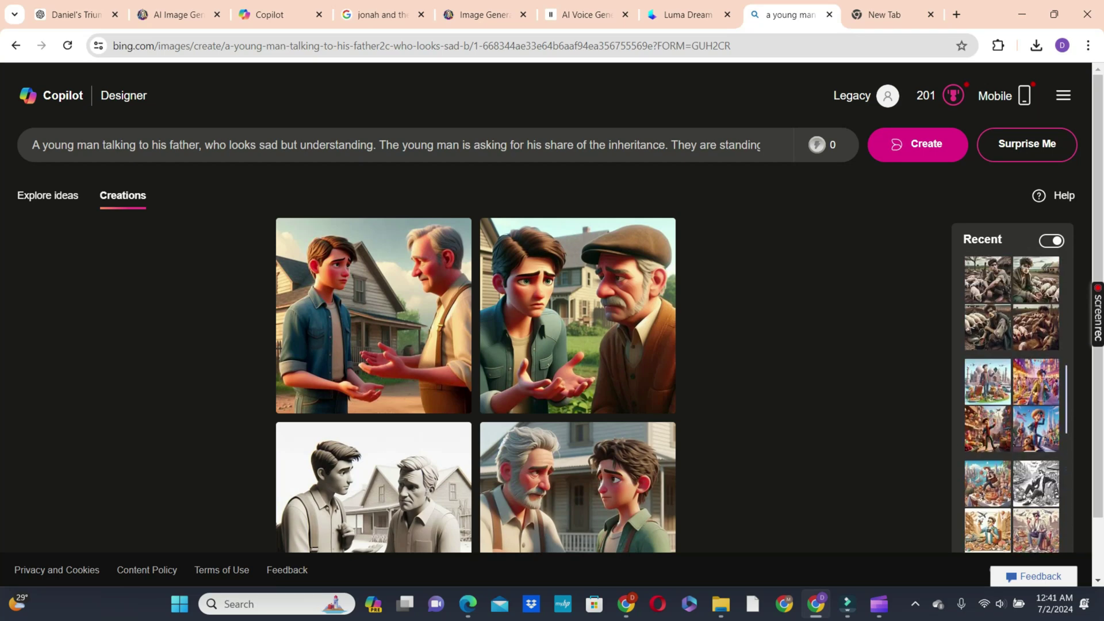
left_click(1012, 437)
triple_click(418, 140)
right_click(419, 140)
left_click(454, 208)
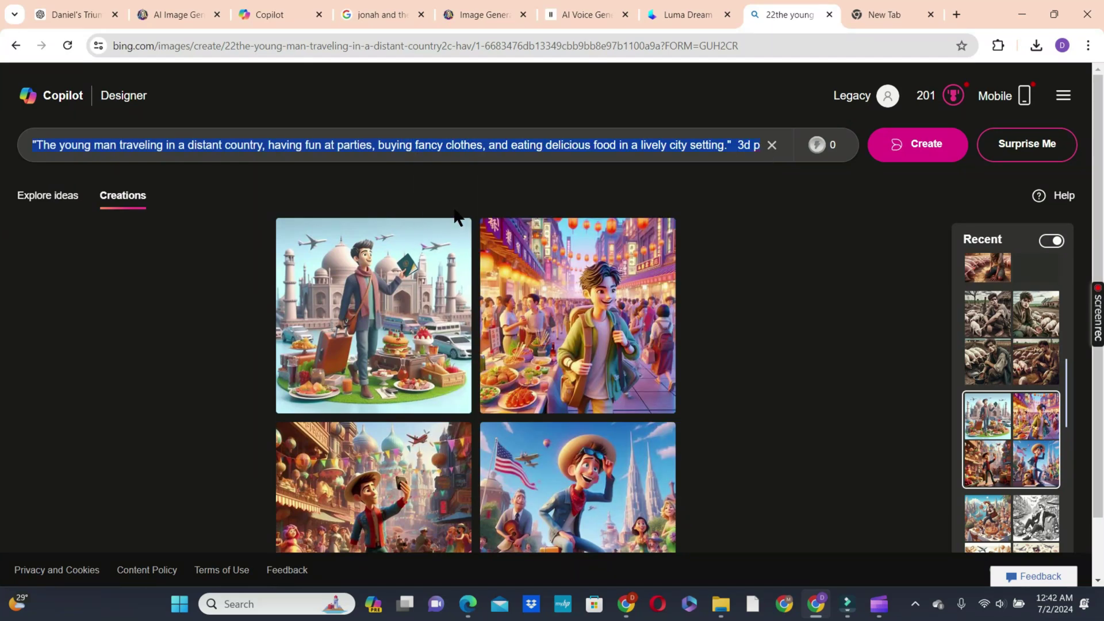
Paste the distant country prompt into Luma, remove the trailing "3d pixar" and generate the video.
left_click(684, 14)
left_click(338, 285)
key("ctrl+v")
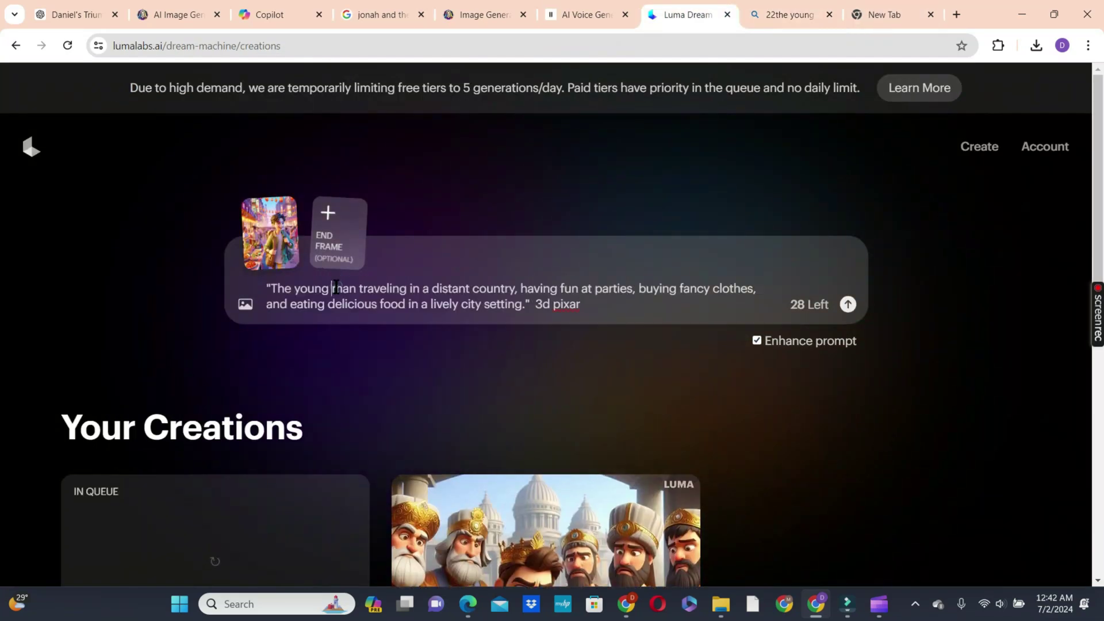
left_click_drag(593, 309, 532, 309)
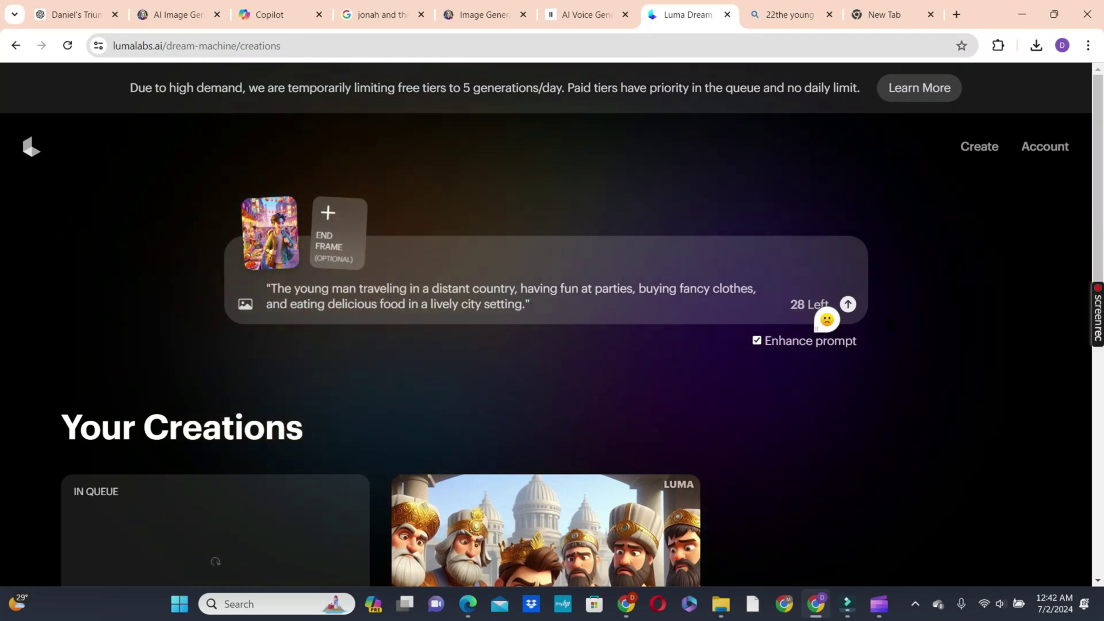
left_click(848, 304)
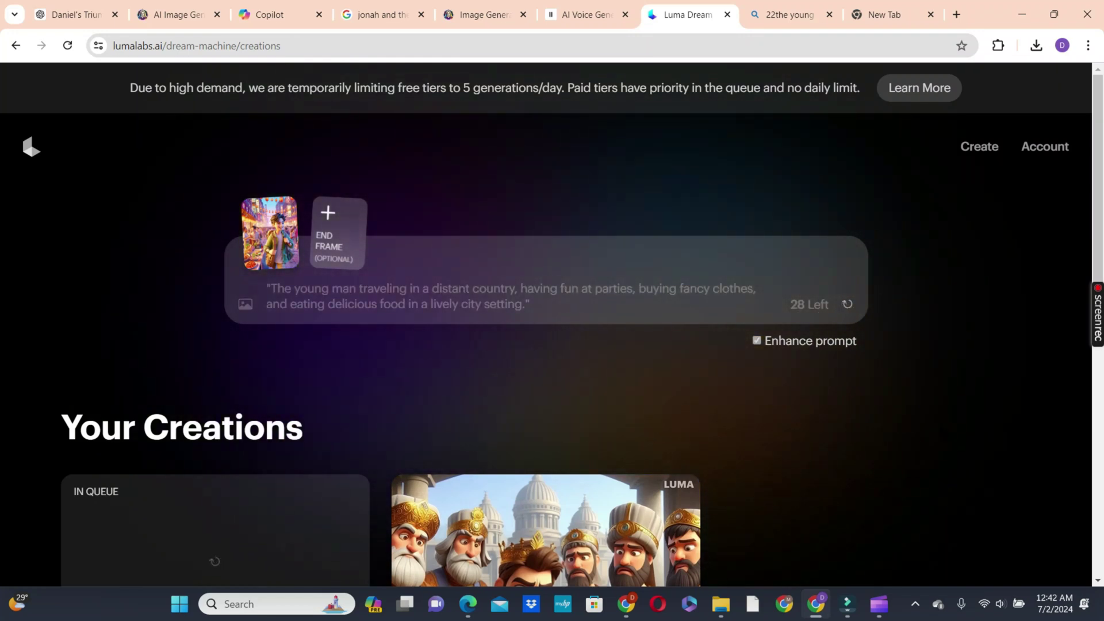
scroll(1097, 196, "down", 1)
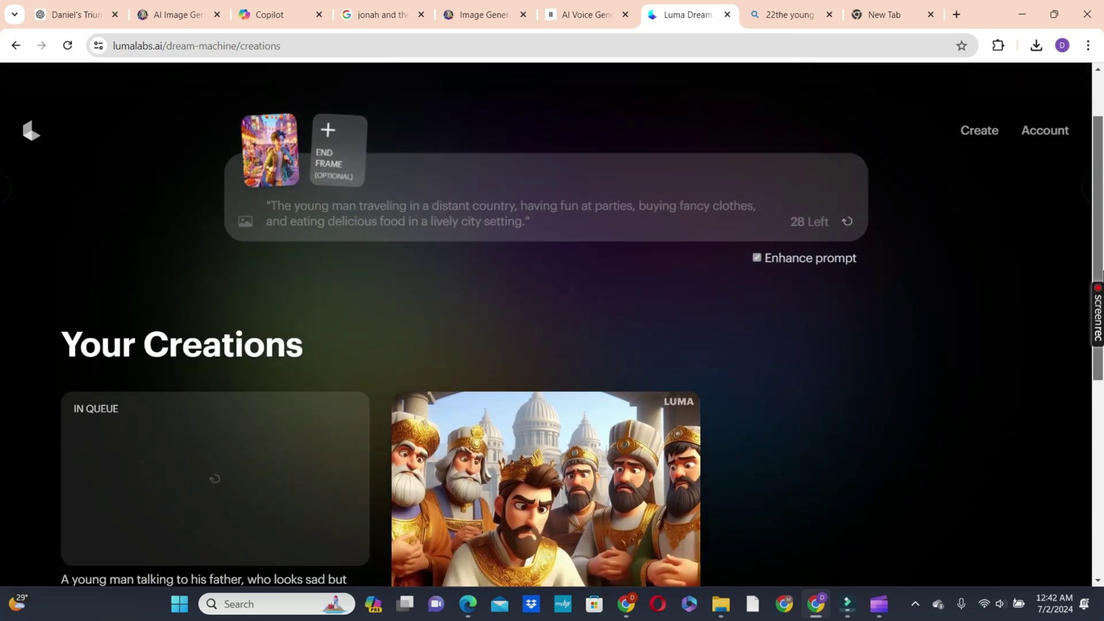
scroll(1098, 276, "down", 1)
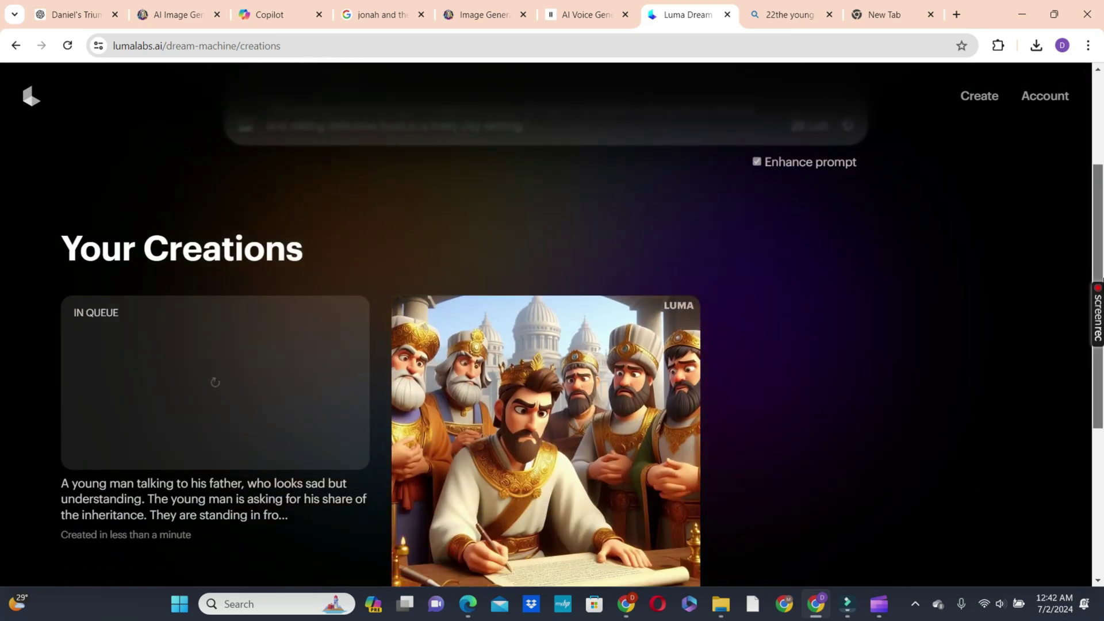
Add the image of the ragged young man feeding pigs as Luma's start frame and copy the matching prompt from Designer.
scroll(1091, 100, "up", 2)
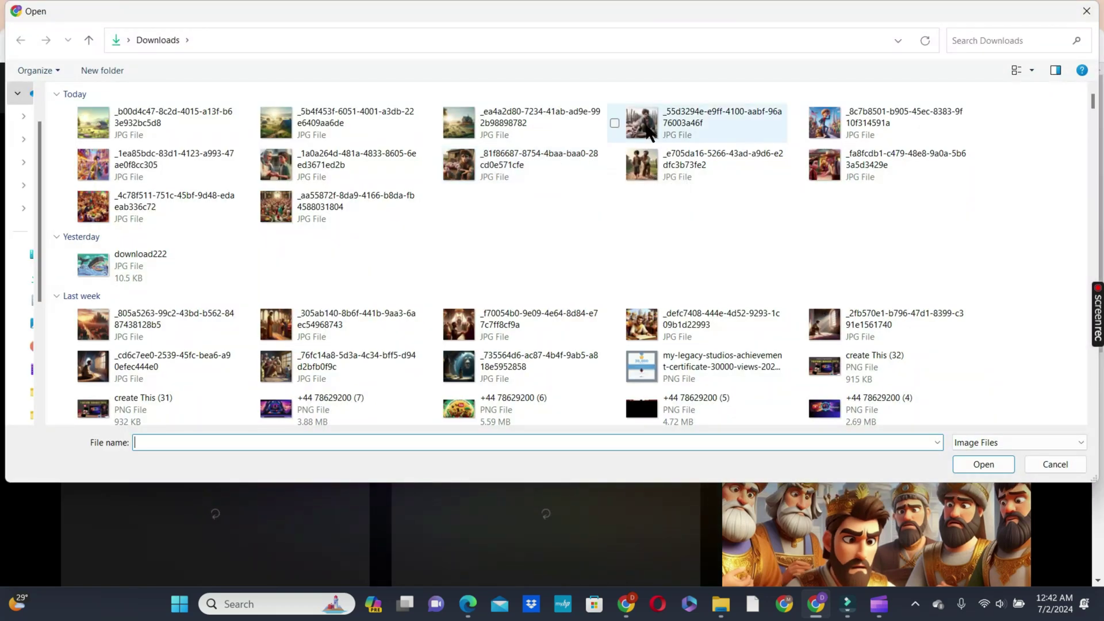
double_click(649, 131)
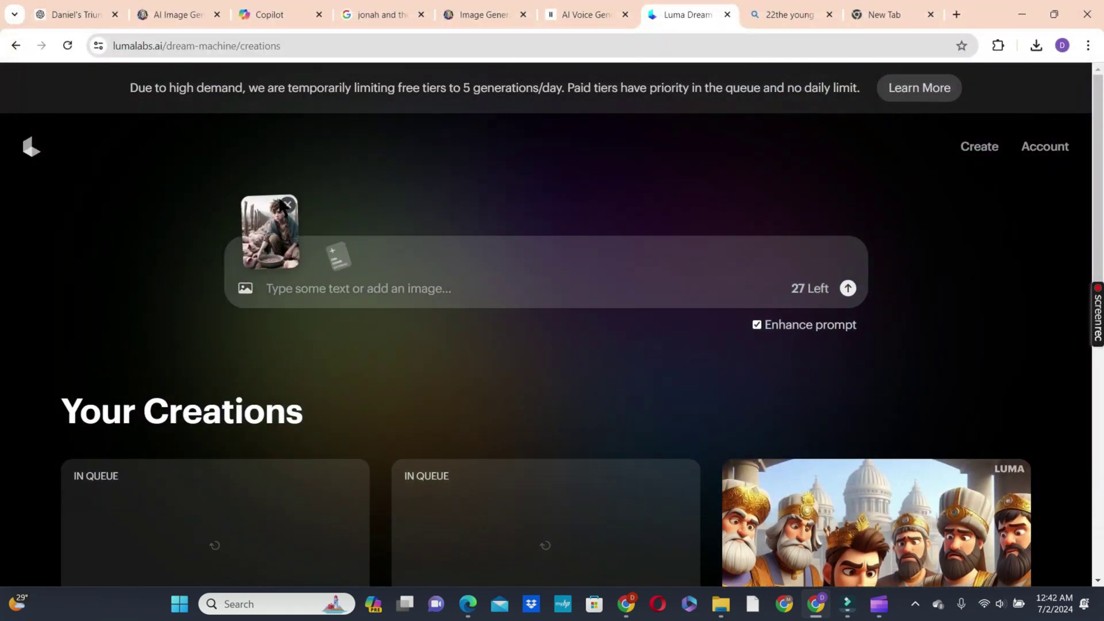
left_click(783, 15)
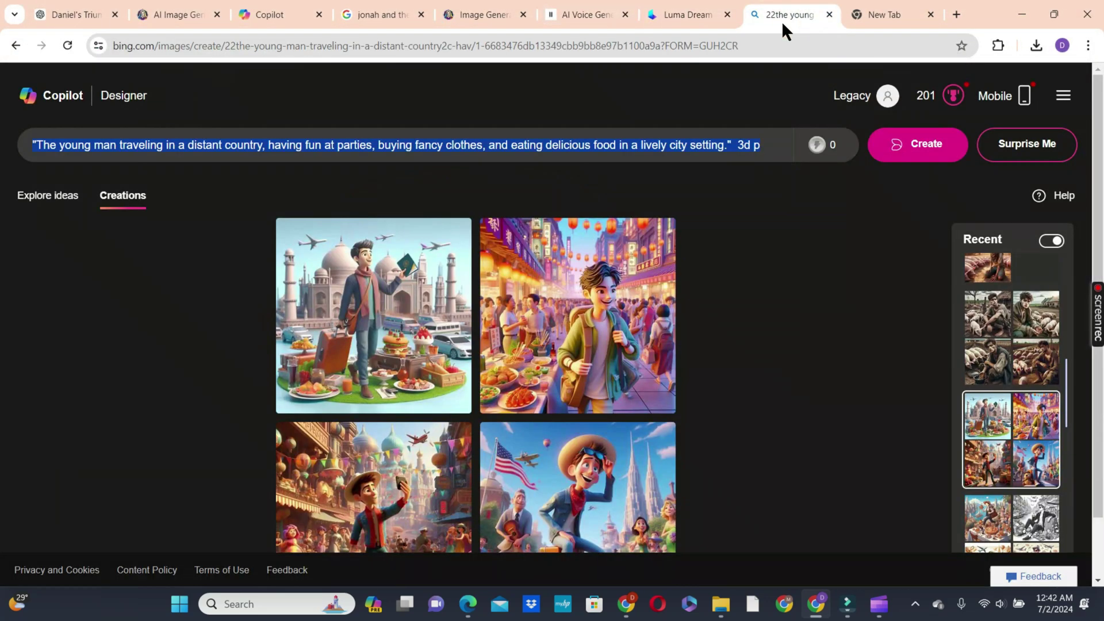
scroll(1012, 402, "up", 3)
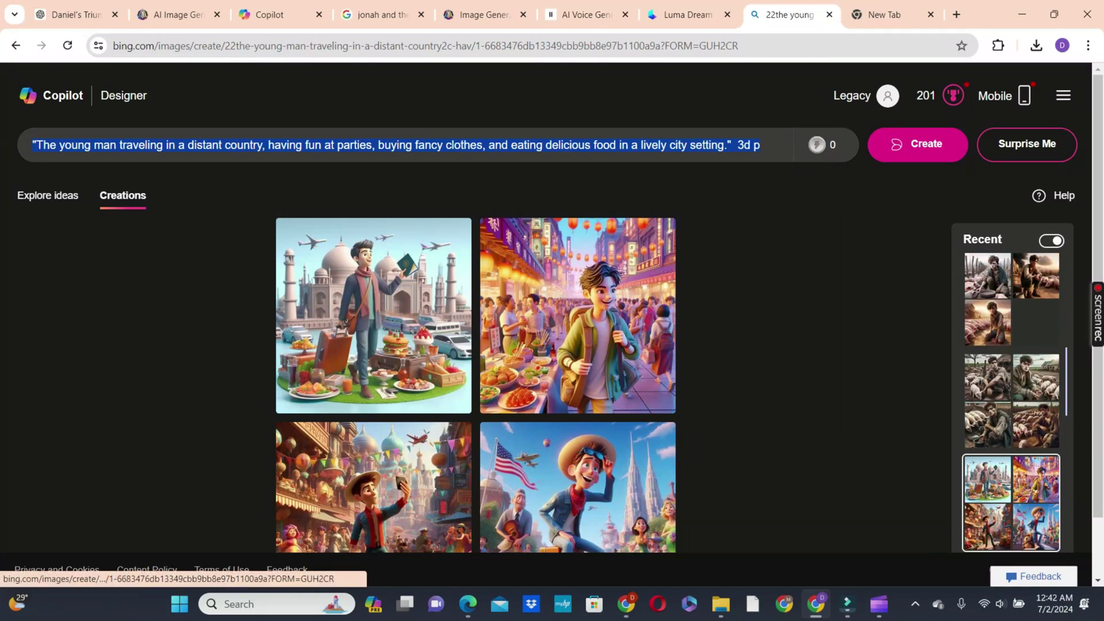
left_click(988, 352)
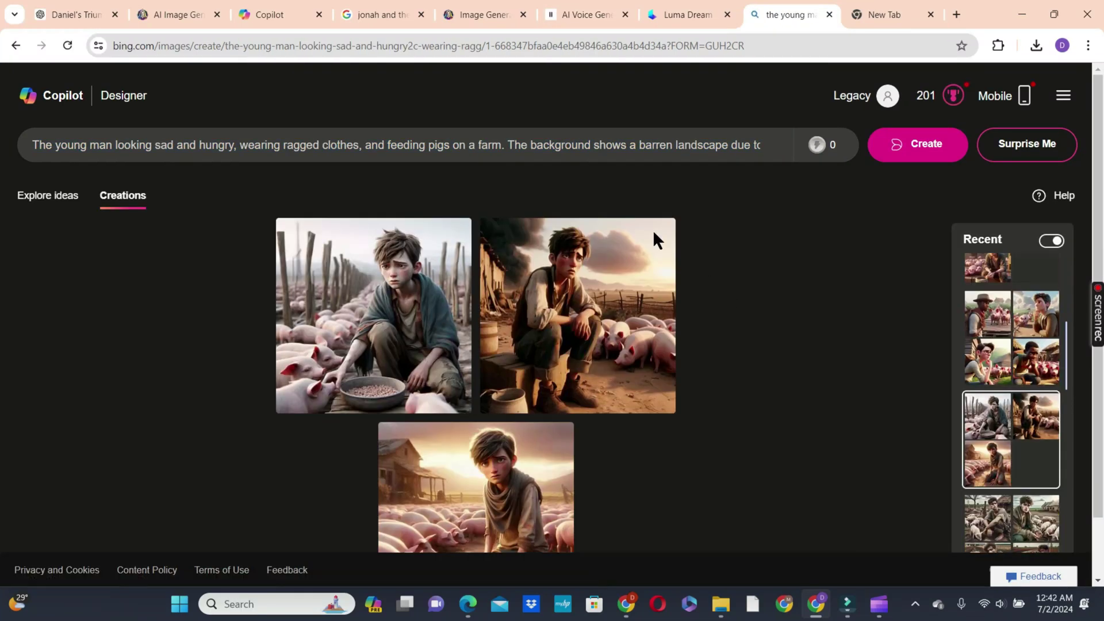
triple_click(585, 150)
right_click(586, 152)
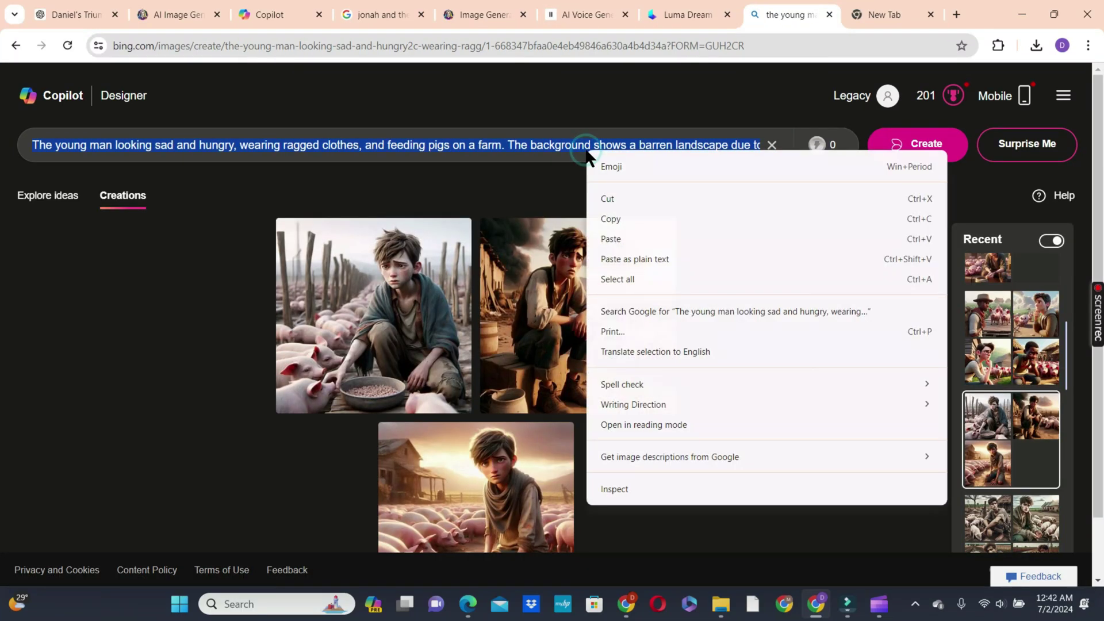
left_click(626, 216)
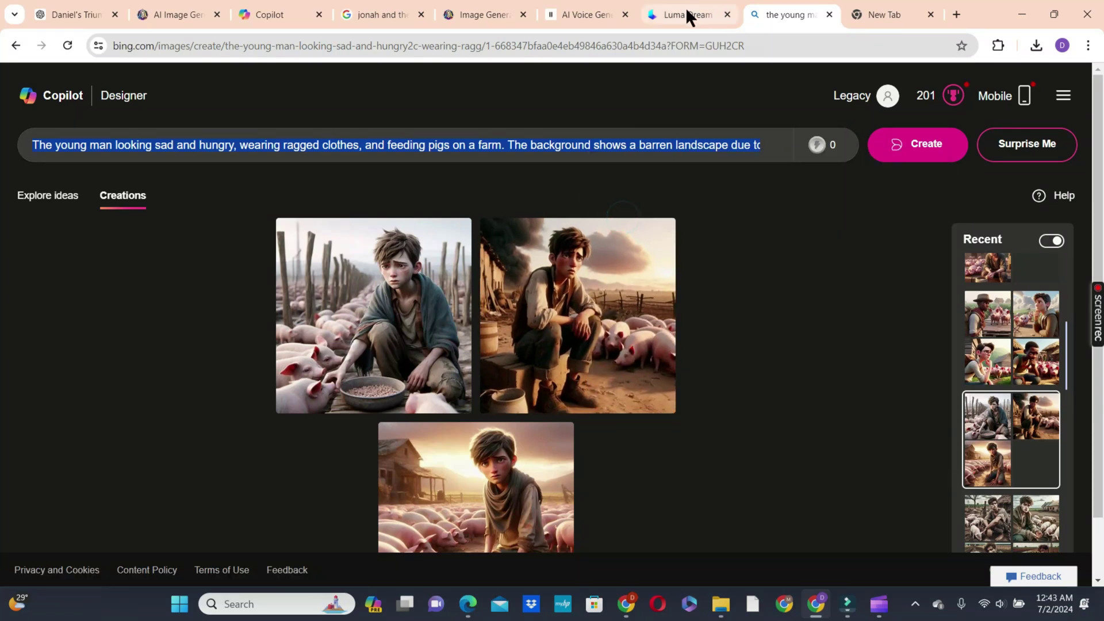
Switch to Luma Dream Machine, paste the copied pig-feeding prompt and remove the trailing "3d pixar".
left_click(686, 14)
left_click(334, 283)
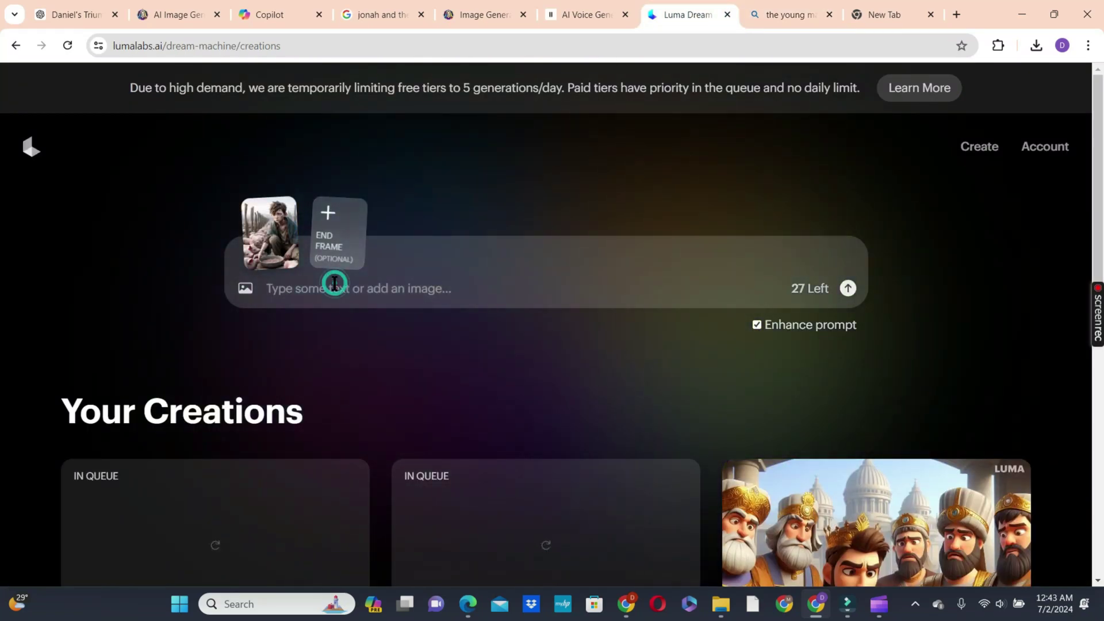
key("ctrl+v")
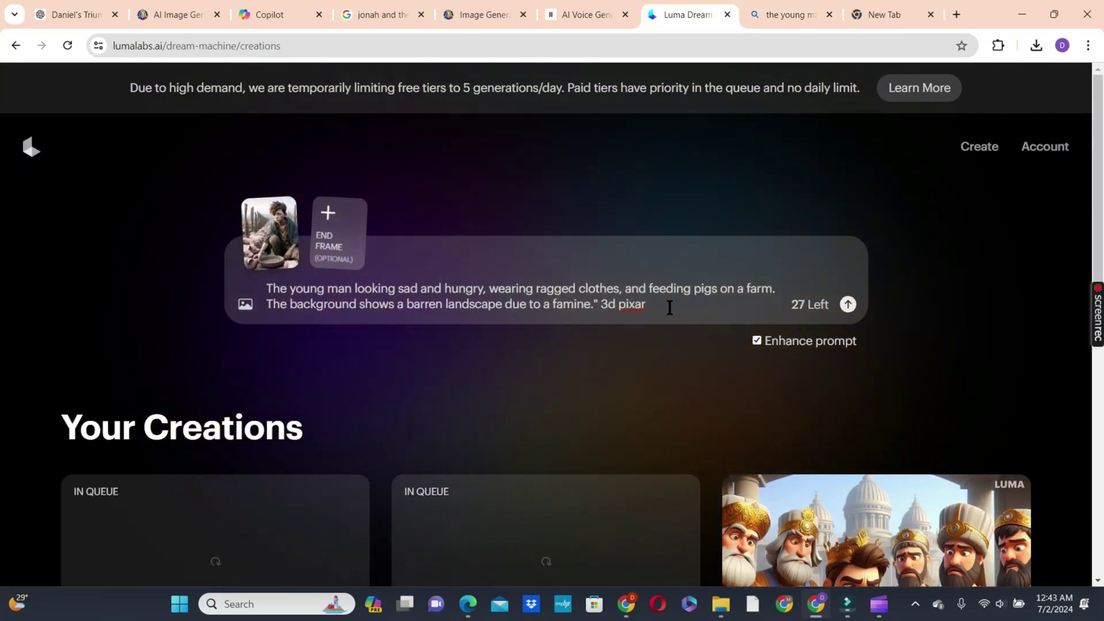
left_click_drag(670, 307, 619, 305)
key("BackSpace")
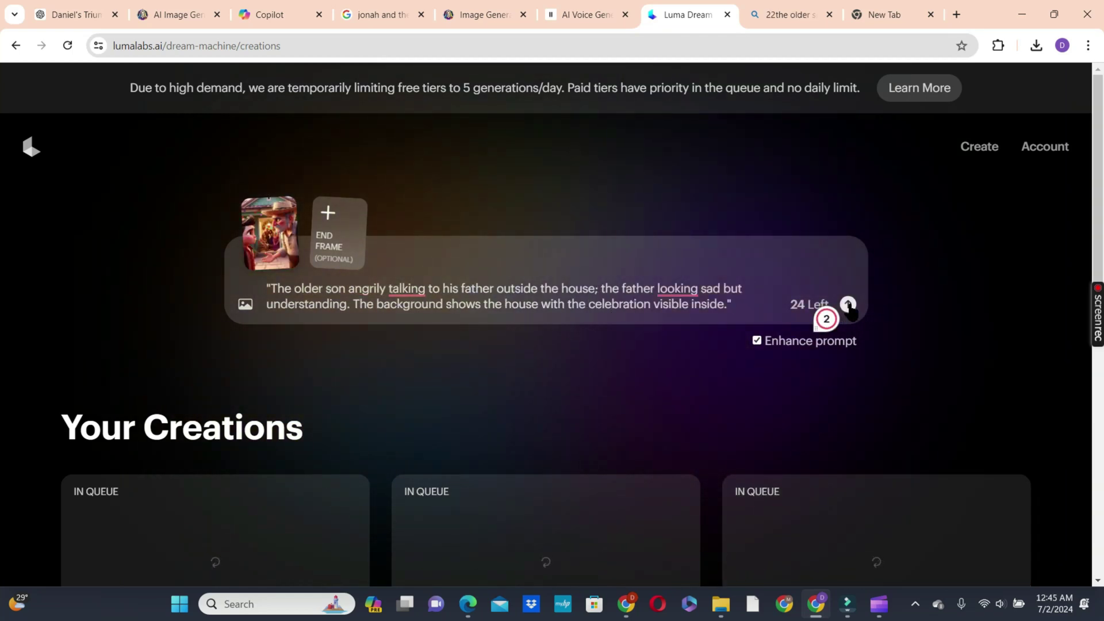
Generate the video of the older son angrily talking to his father outside the house.
left_click(848, 304)
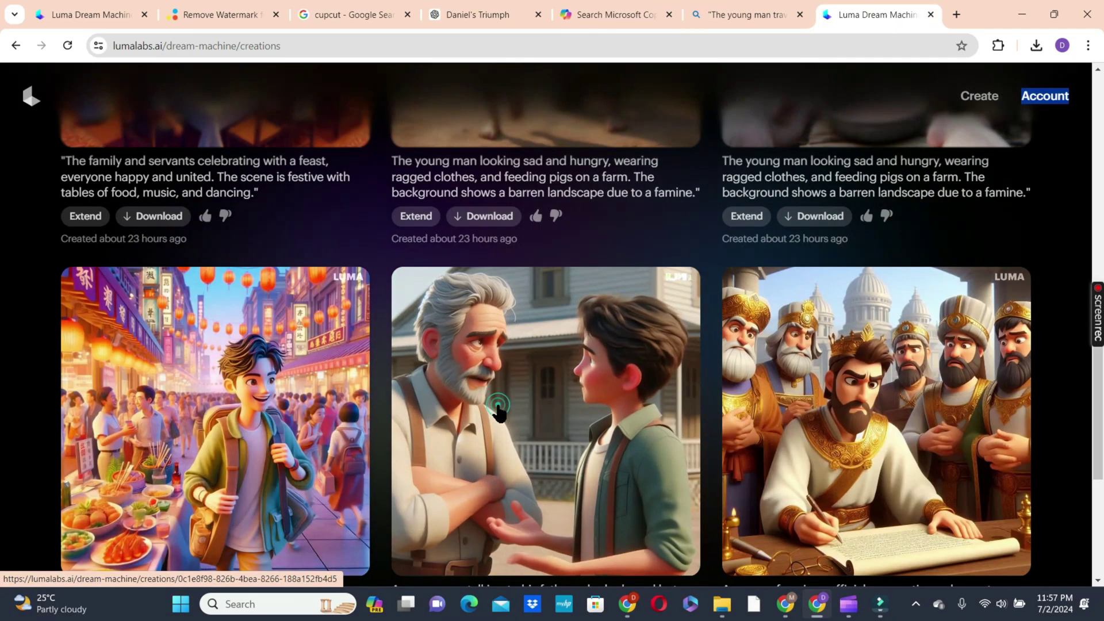
View the generated video of the young man talking to his father and return to the creations list.
left_click(500, 411)
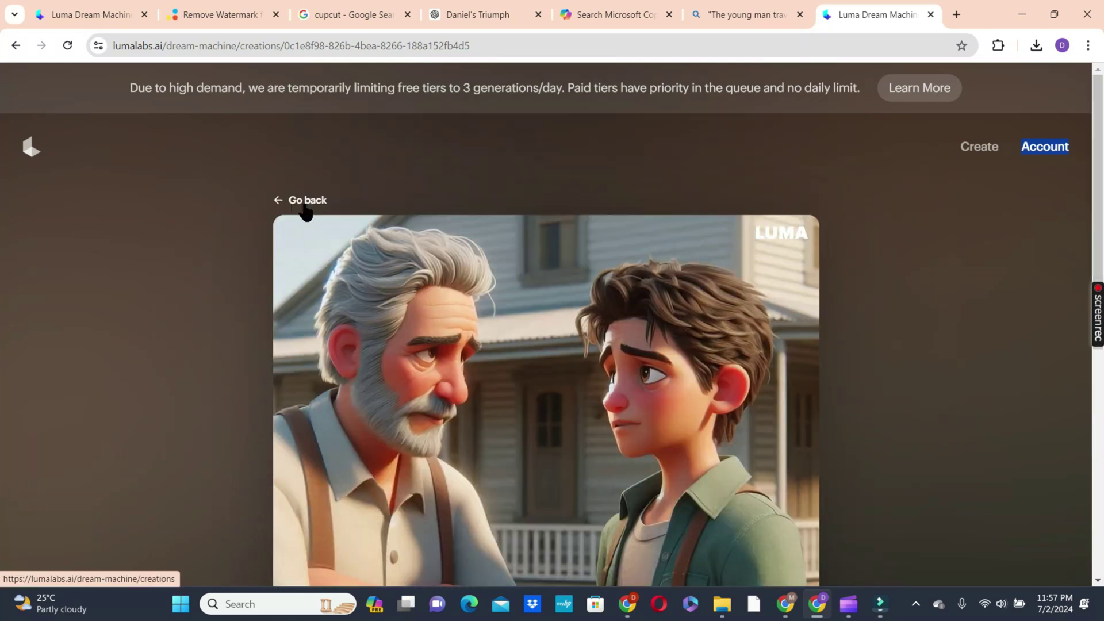
left_click(304, 201)
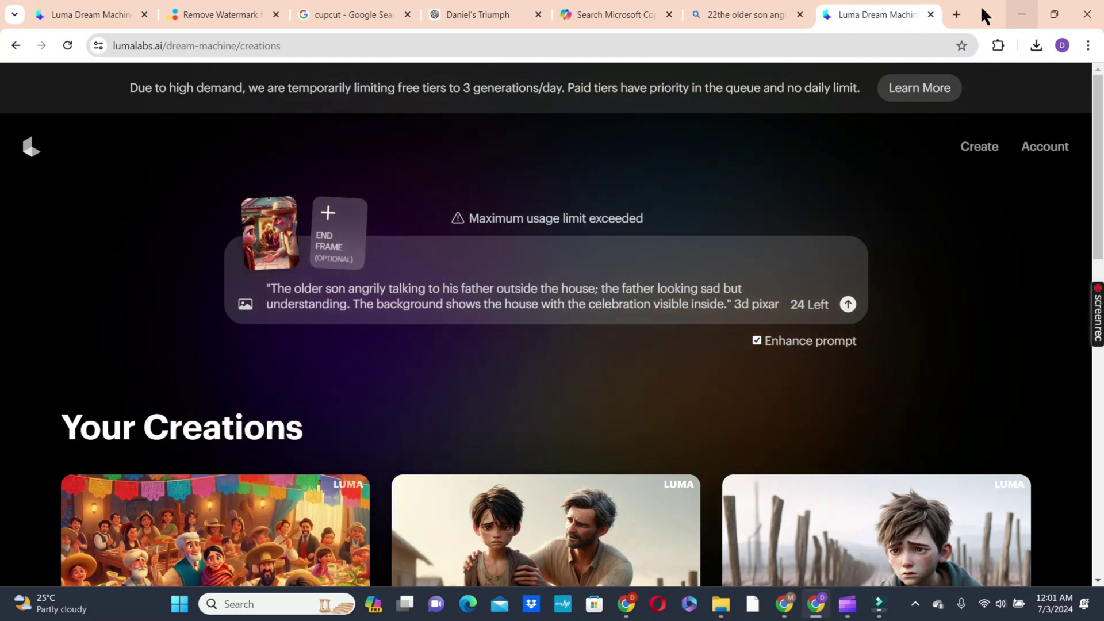
left_click(957, 17)
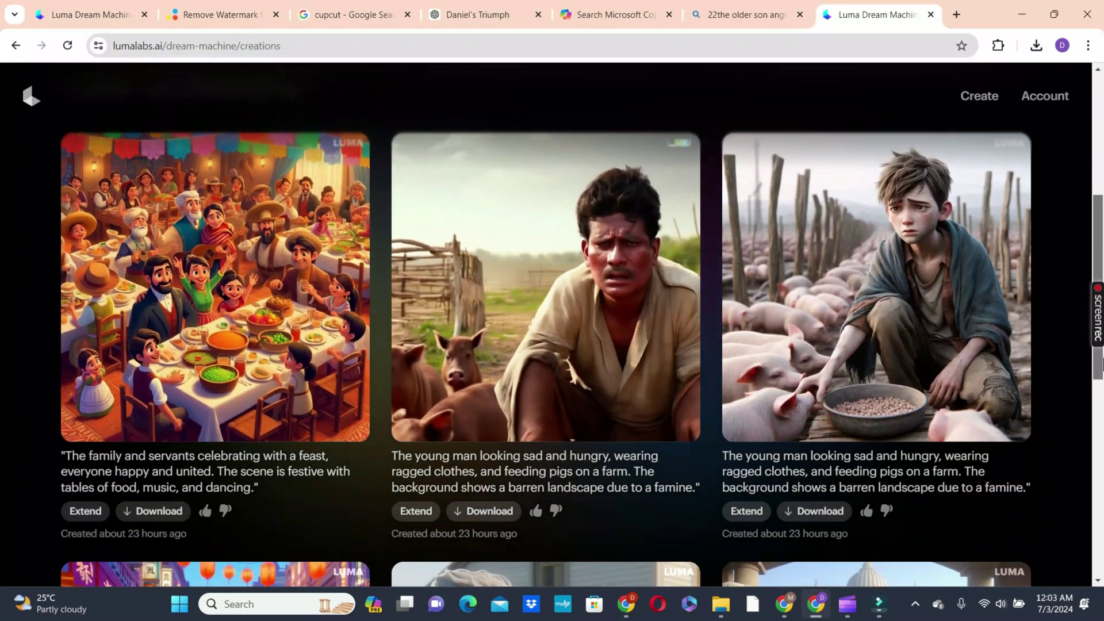
Download the video of the young man talking to his father, and view the one of the young man among the pigs.
left_click_drag(1102, 361, 1093, 474)
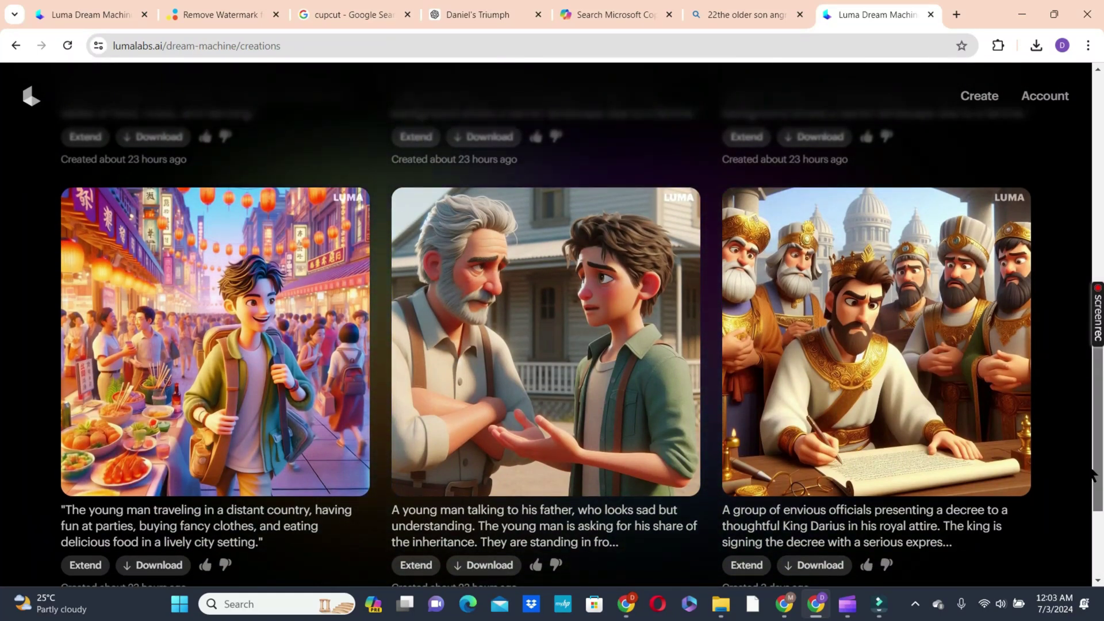
left_click_drag(1093, 475, 1101, 503)
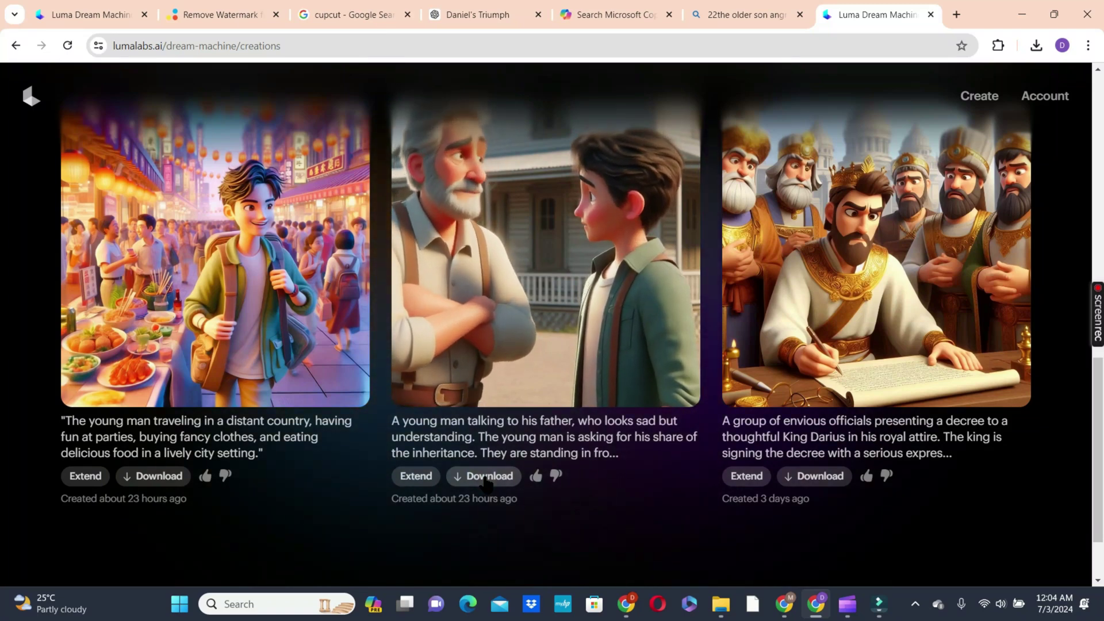
left_click(167, 476)
left_click(742, 242)
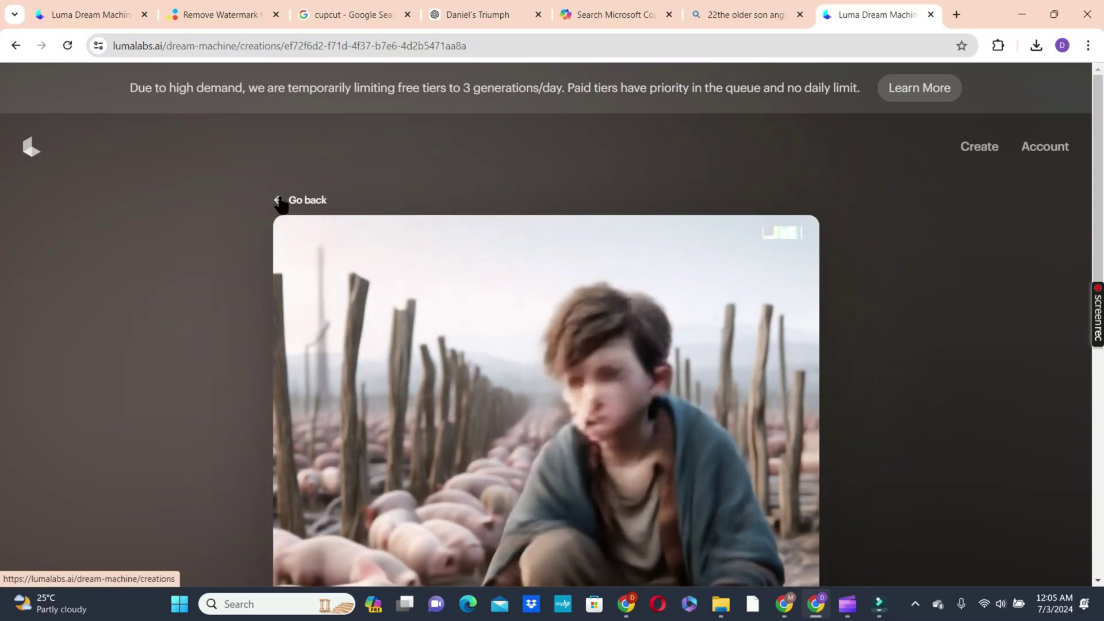
left_click(280, 200)
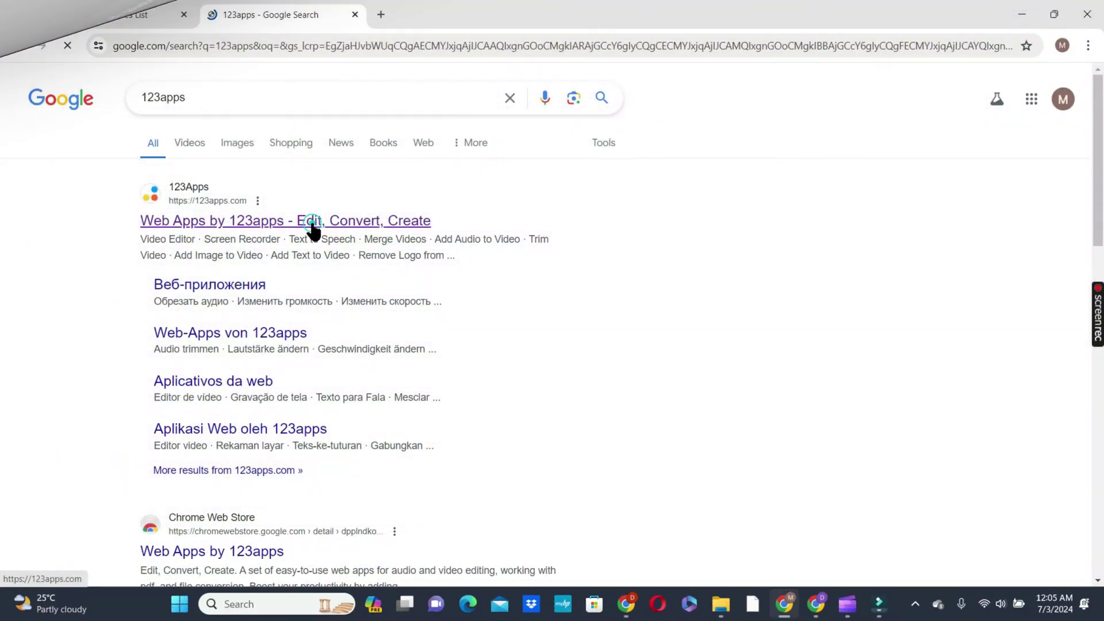
Open the 123apps website from the search results and choose its Remove Logo from Video tool.
left_click(312, 225)
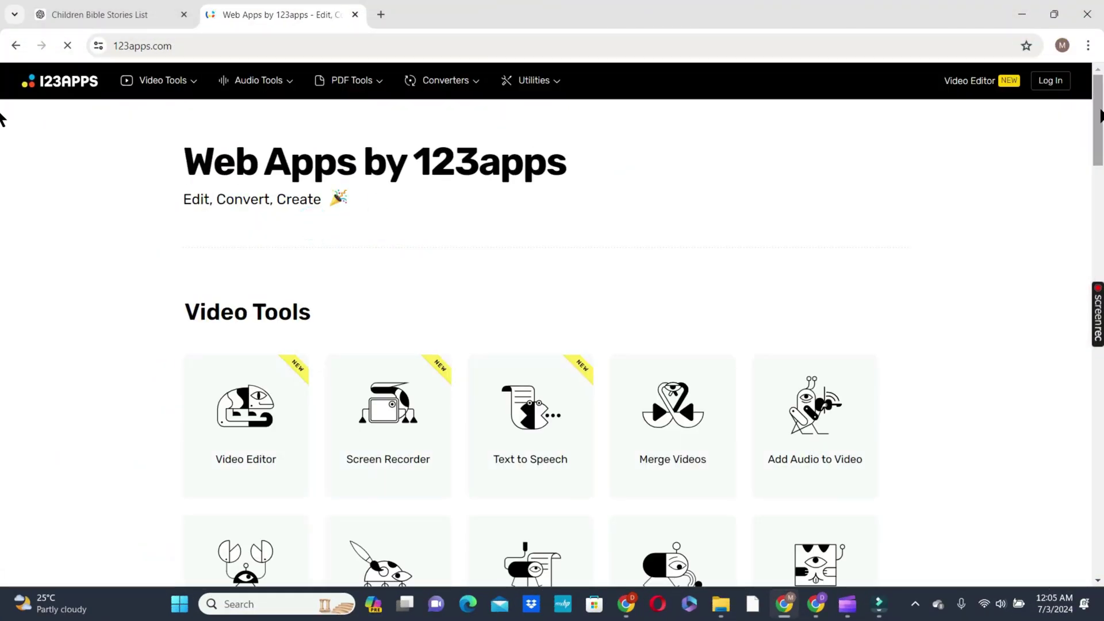
scroll(1, 132, "down", 10)
scroll(2, 181, "up", 4)
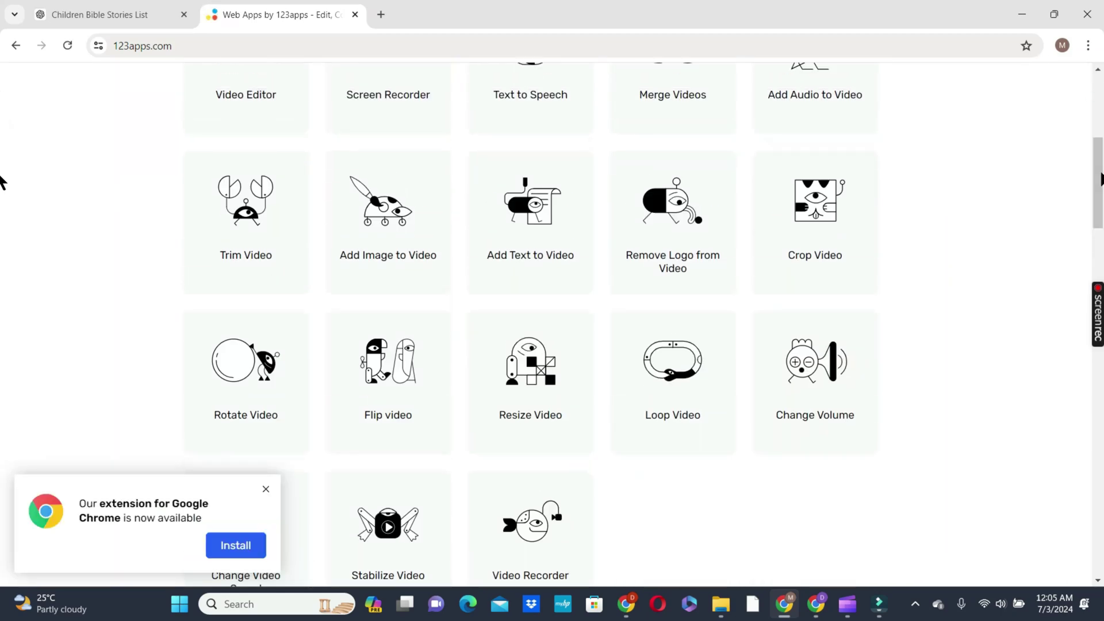
scroll(1, 172, "up", 2)
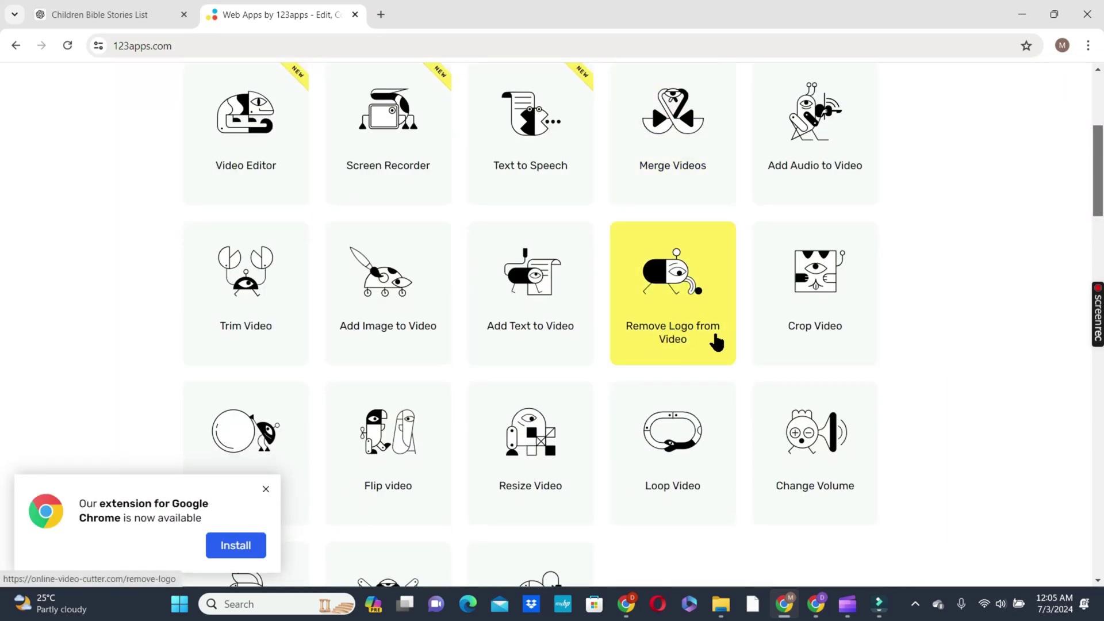
left_click(682, 333)
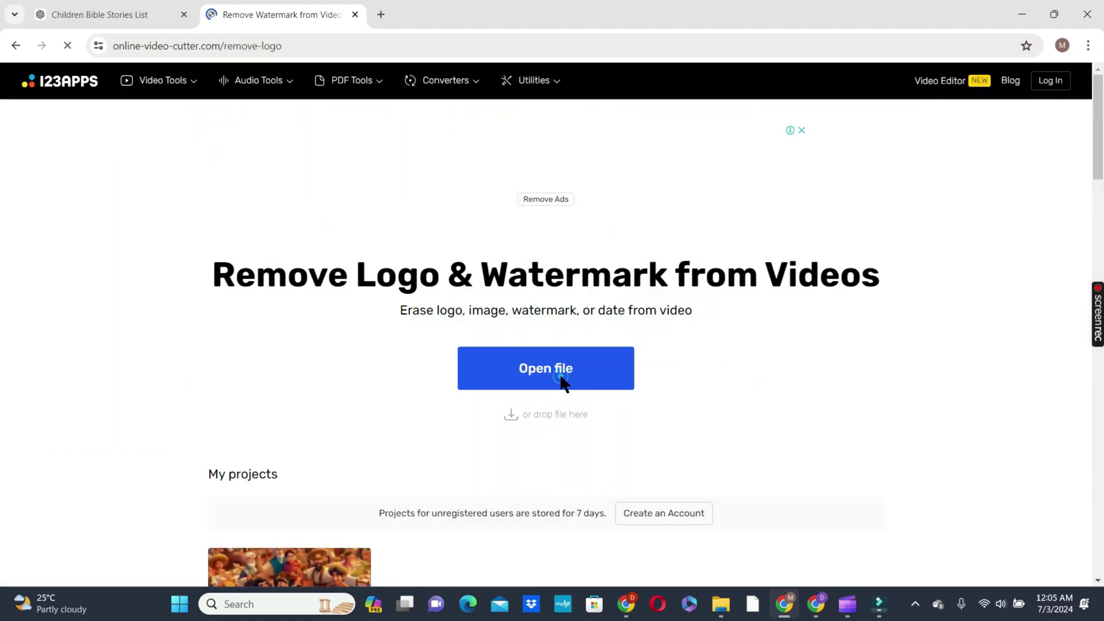
Load the newly downloaded video of the young man talking to his father and remove the LUMA watermark from its upper-right corner.
left_click(562, 377)
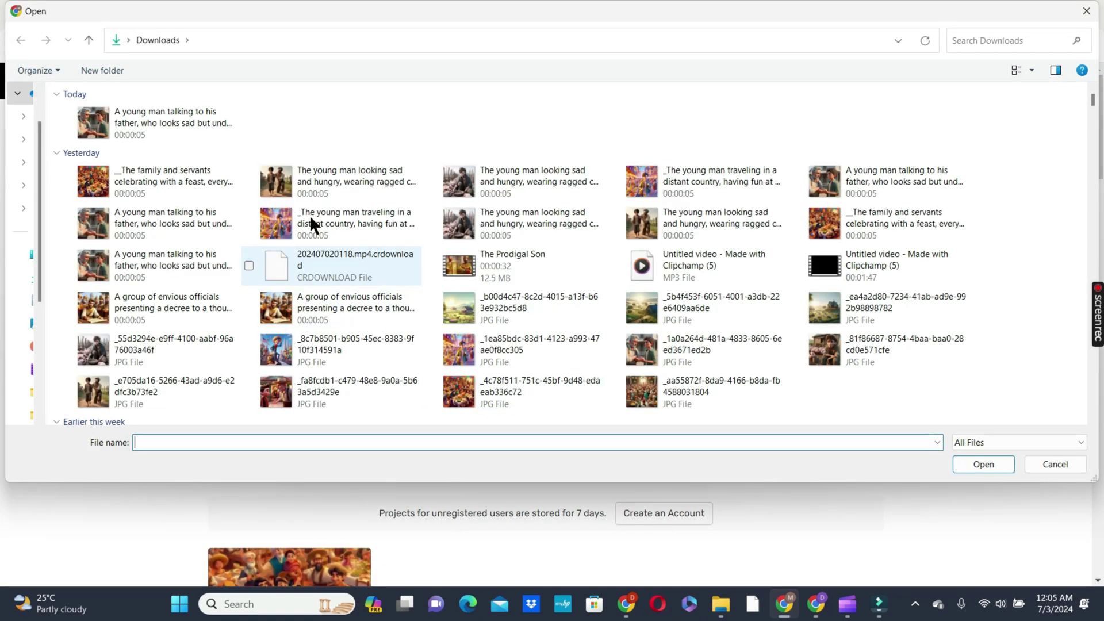
left_click(153, 126)
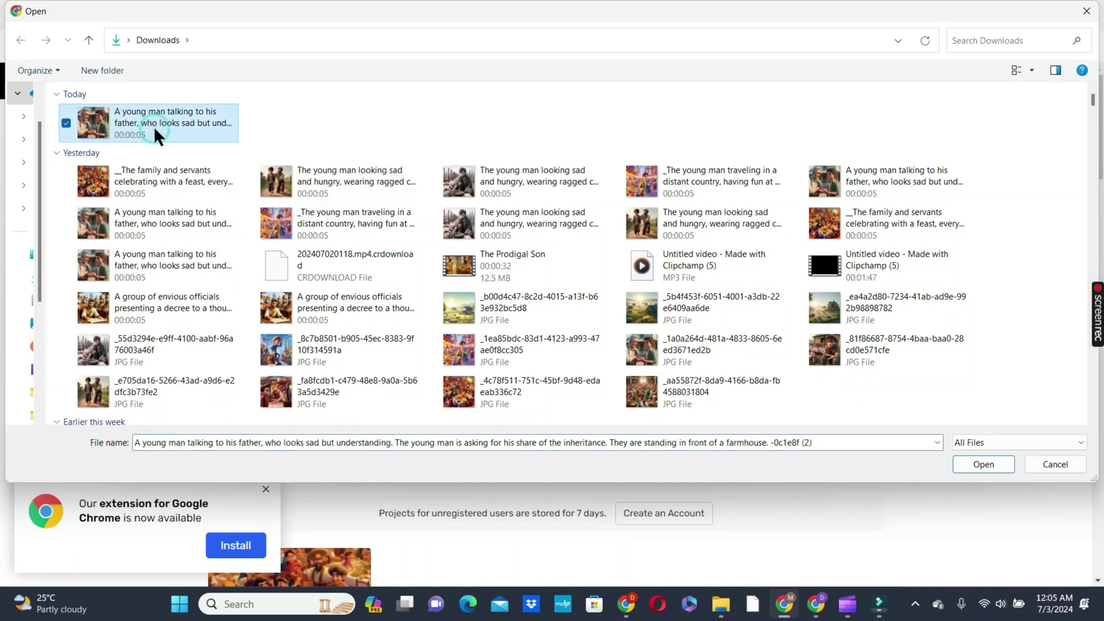
double_click(153, 126)
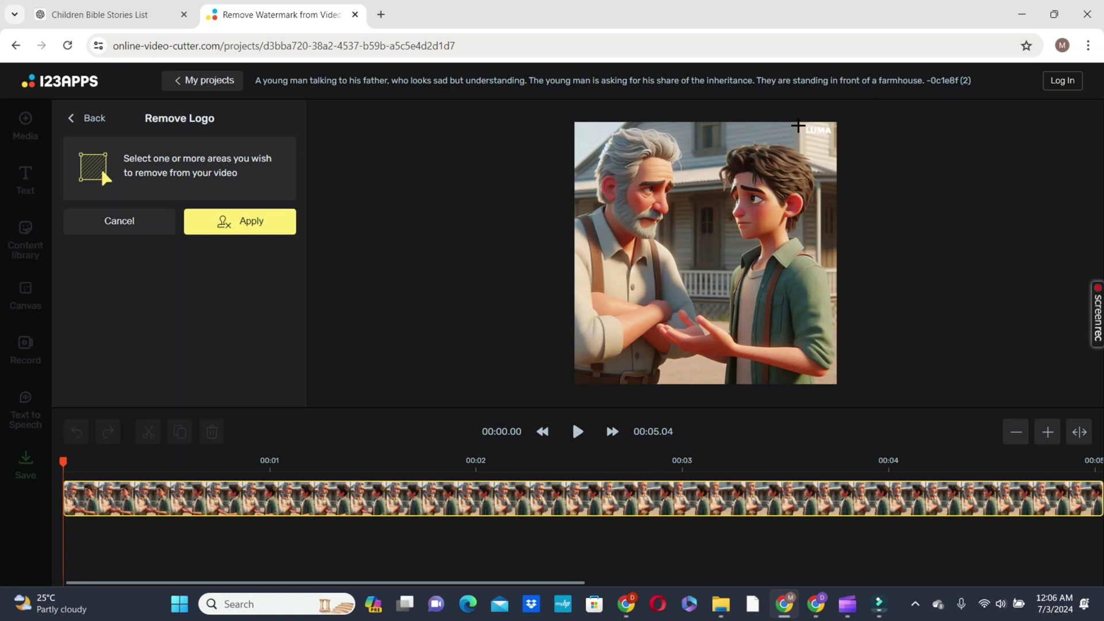
left_click_drag(798, 126, 837, 144)
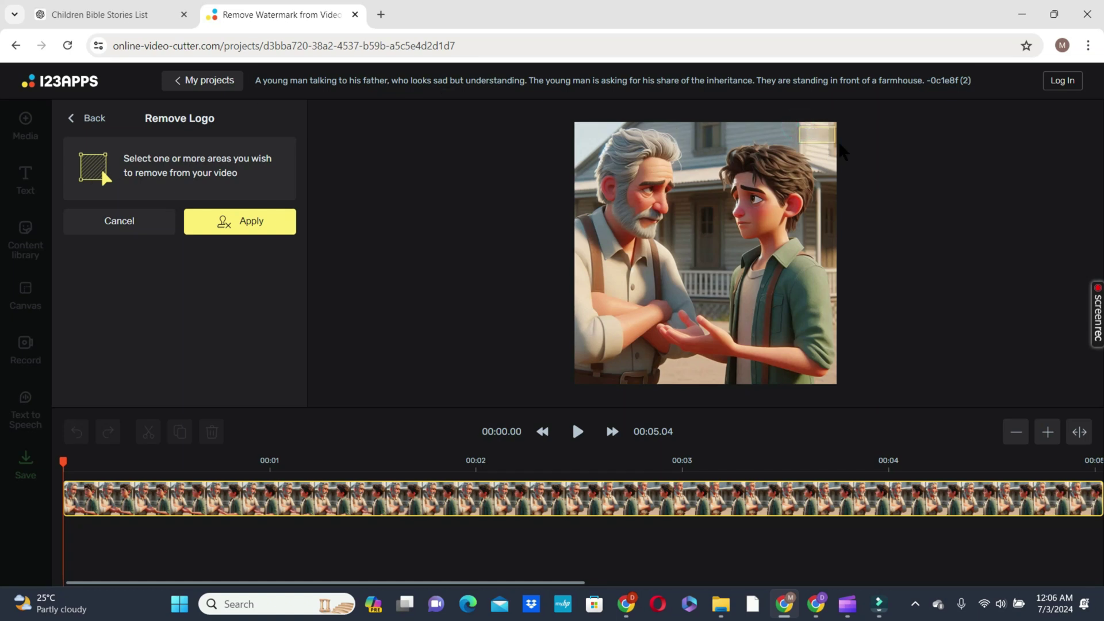
left_click(227, 222)
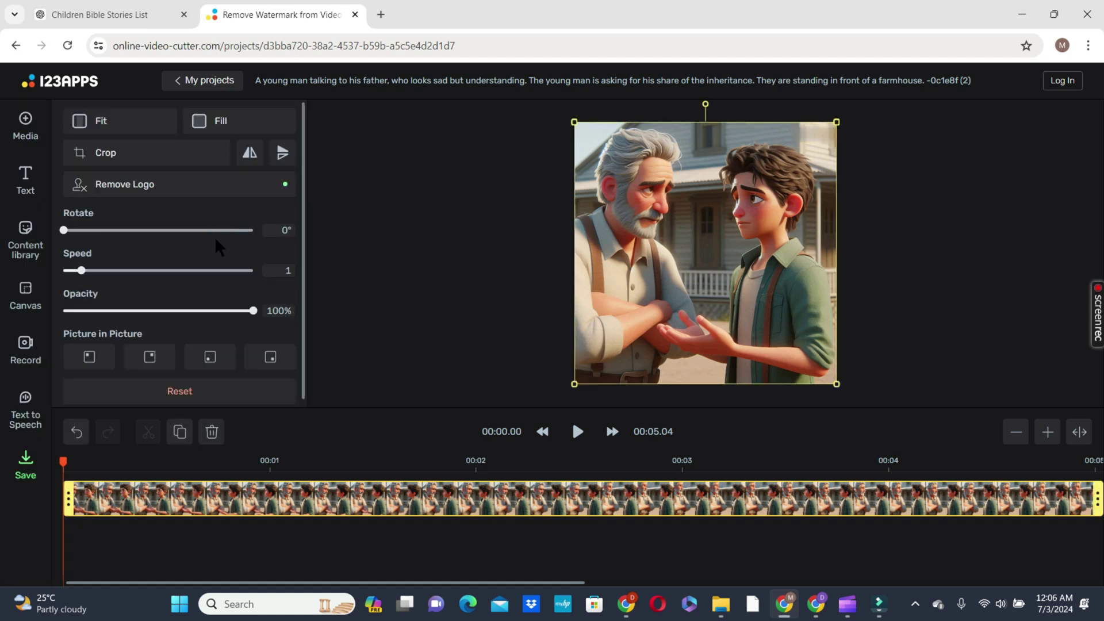
Export the watermark-free video as MP4 at 720p and save the processed file.
left_click(23, 476)
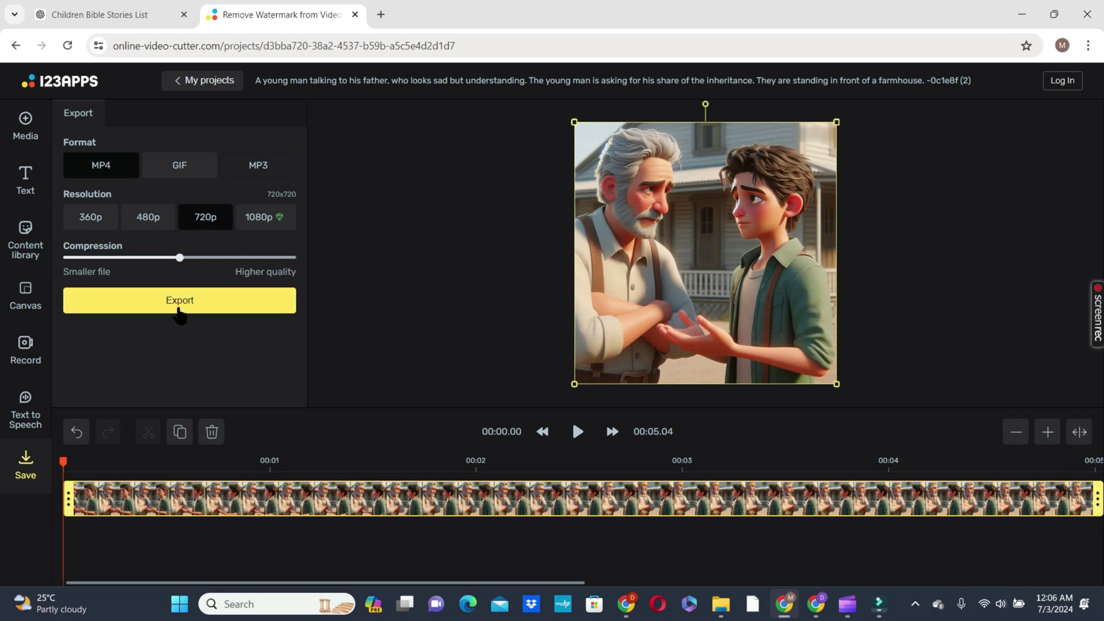
left_click(177, 308)
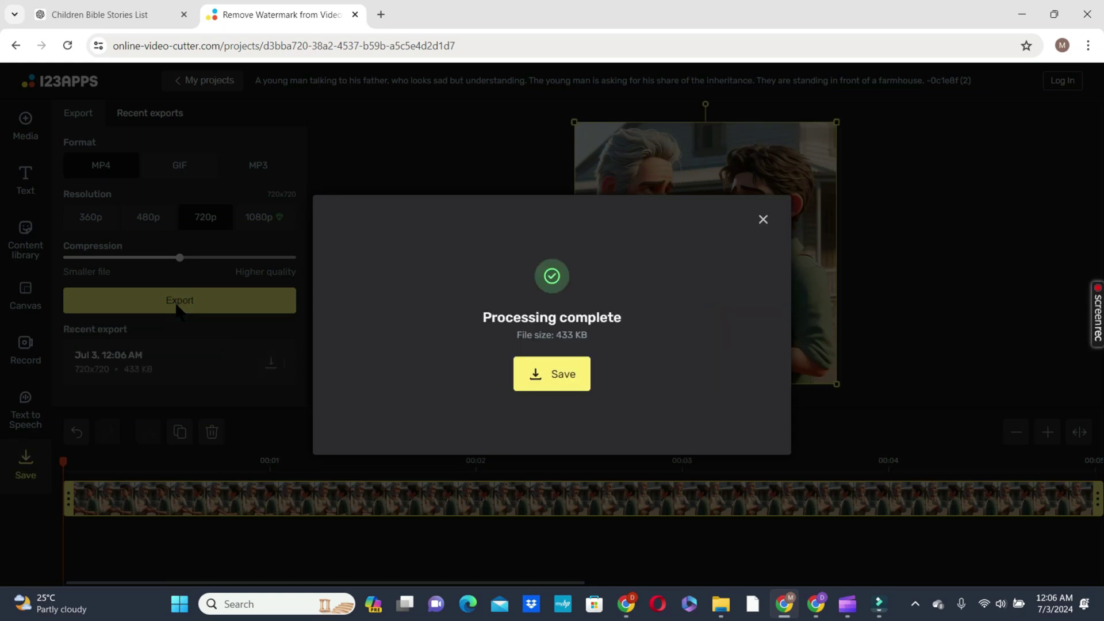
left_click(559, 380)
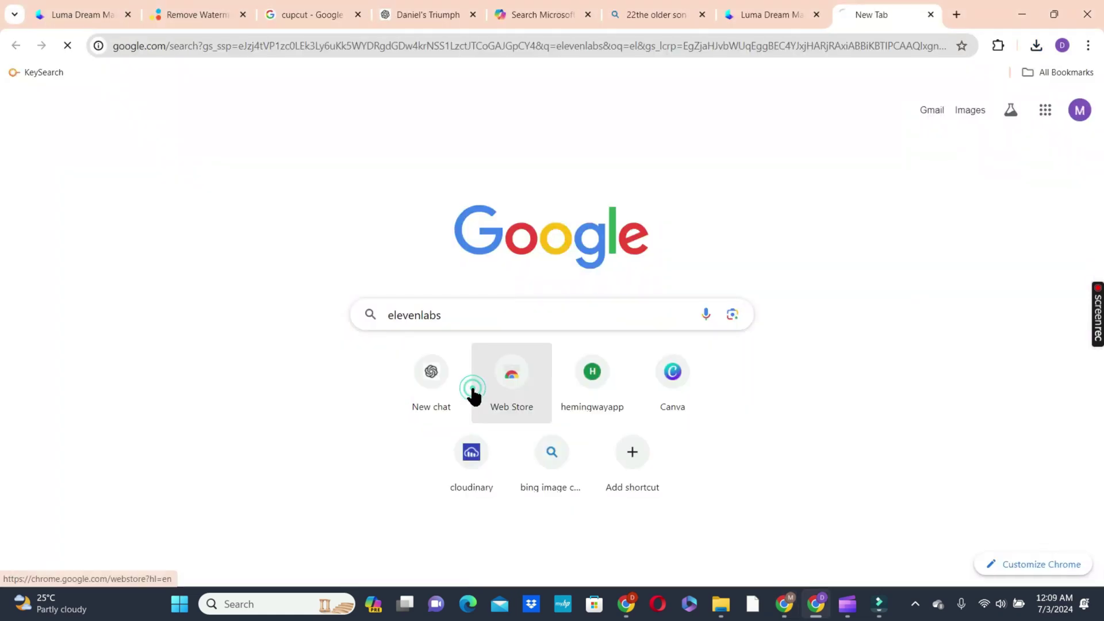
Search Google for elevenlabs and open the ElevenLabs website at its text-to-speech demo.
key("Return")
left_click(345, 247)
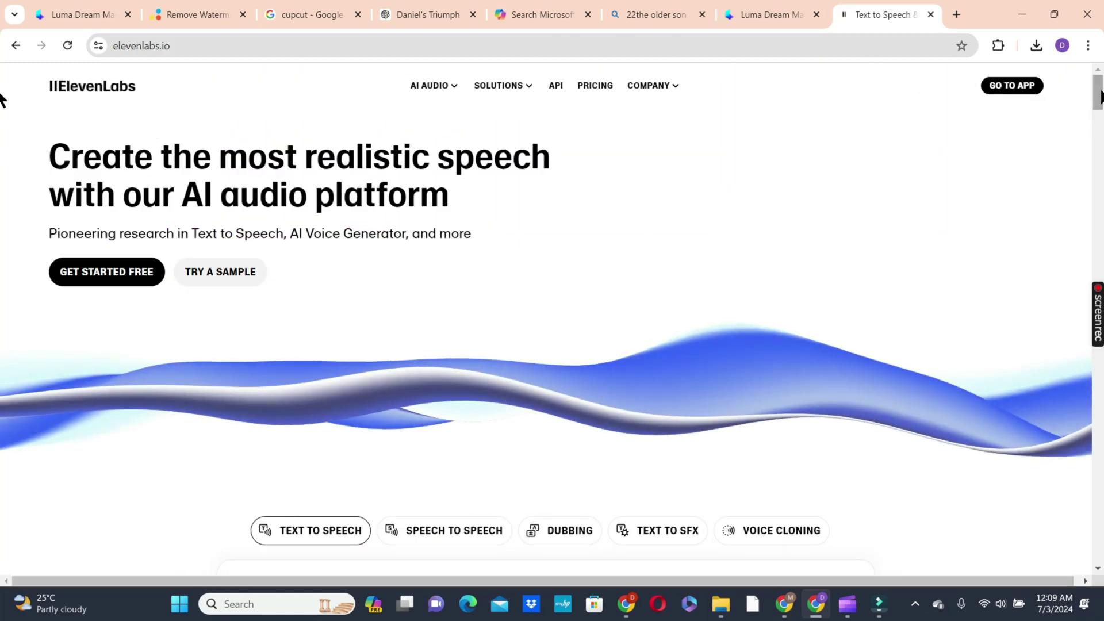
left_click_drag(1099, 93, 1100, 123)
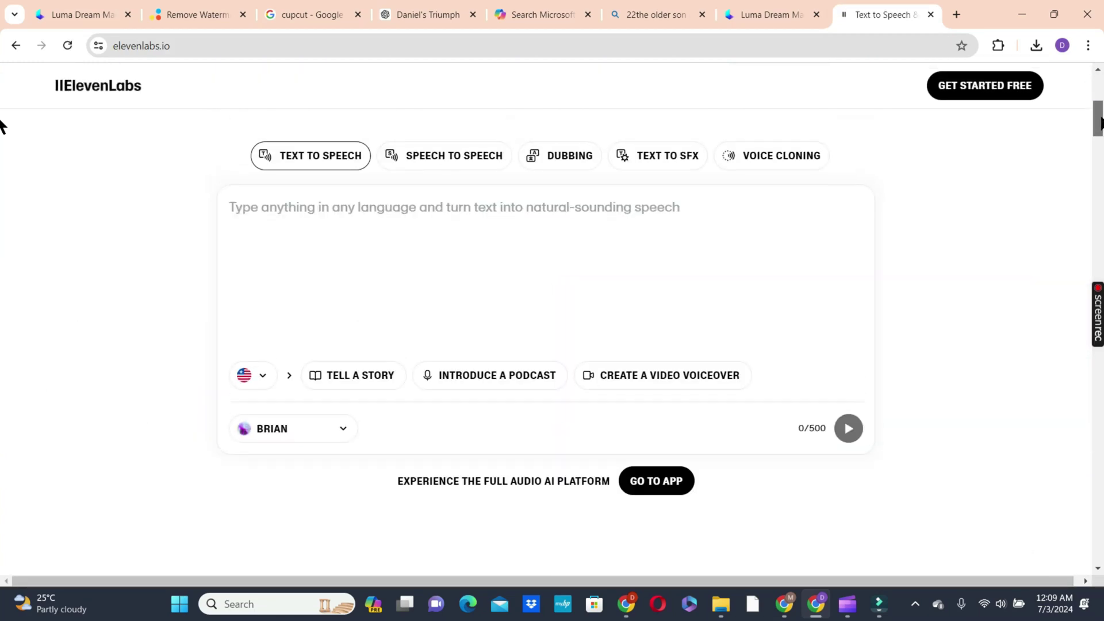
Paste the narration beginning "Desperate and hungry, the young man found a job feeding pigs" and play it in the Chris voice.
right_click(380, 230)
left_click(411, 392)
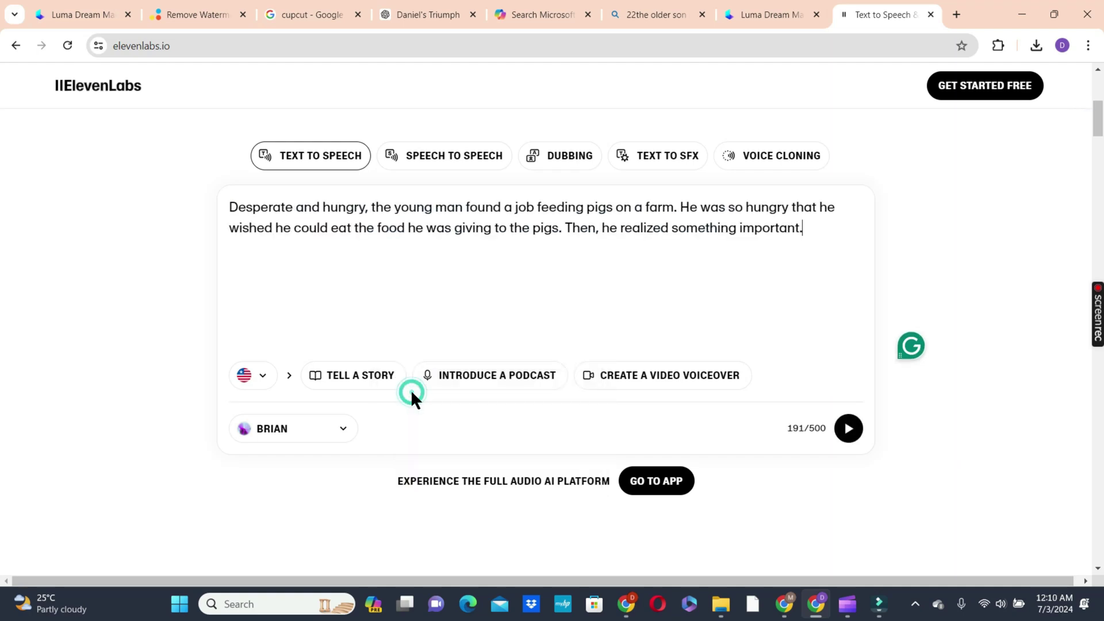
left_click(345, 436)
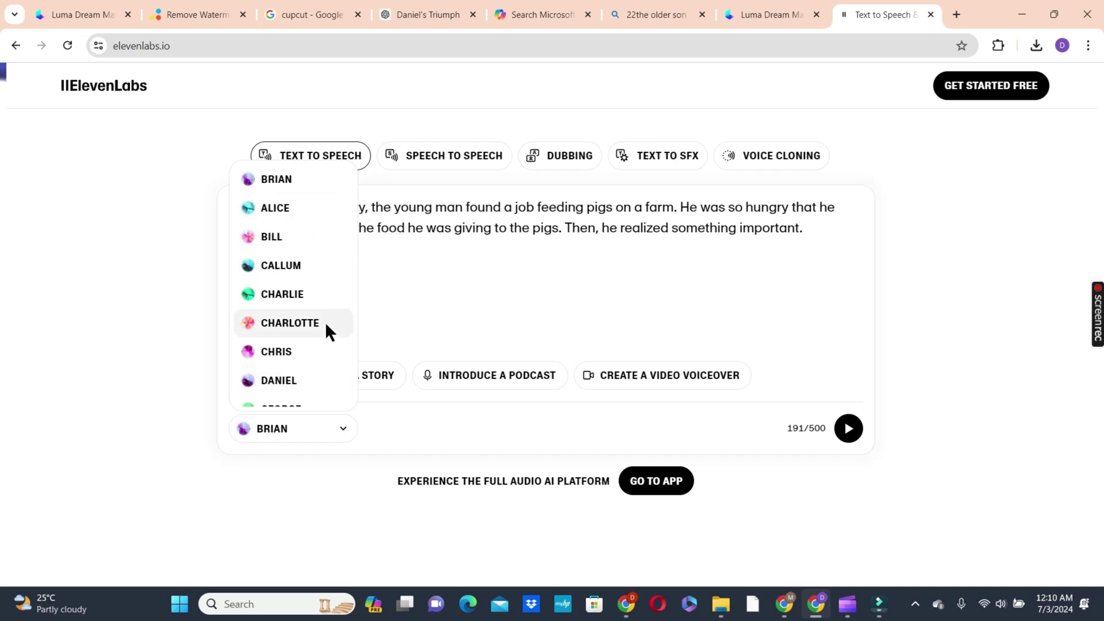
left_click(313, 351)
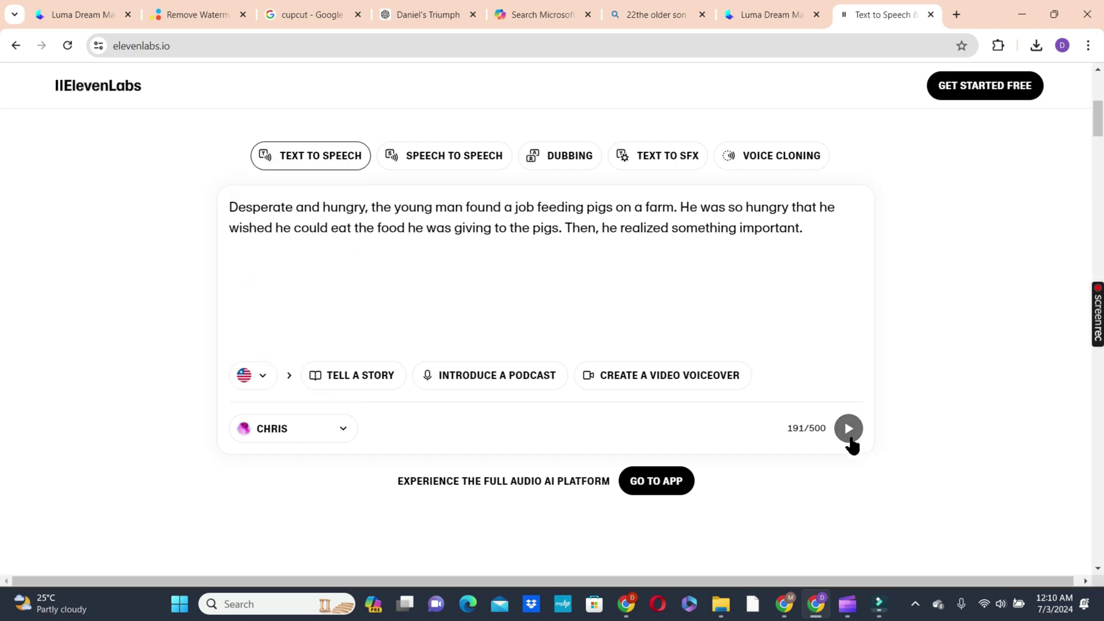
left_click(850, 431)
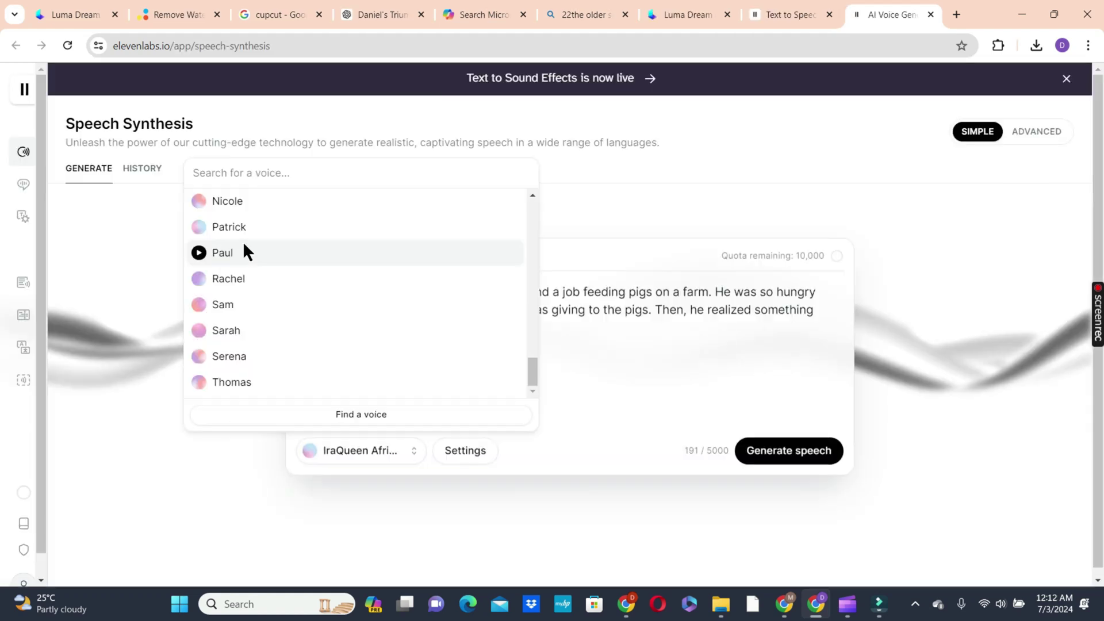
Generate the narration with the Paul voice in ElevenLabs Speech Synthesis and download the audio.
left_click(242, 251)
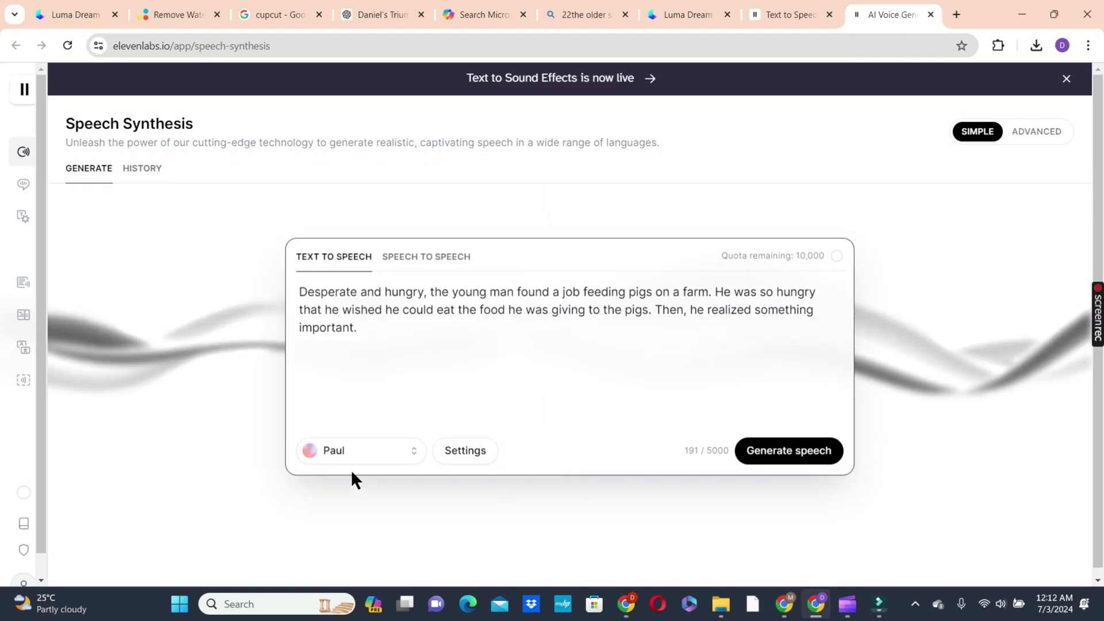
left_click(776, 461)
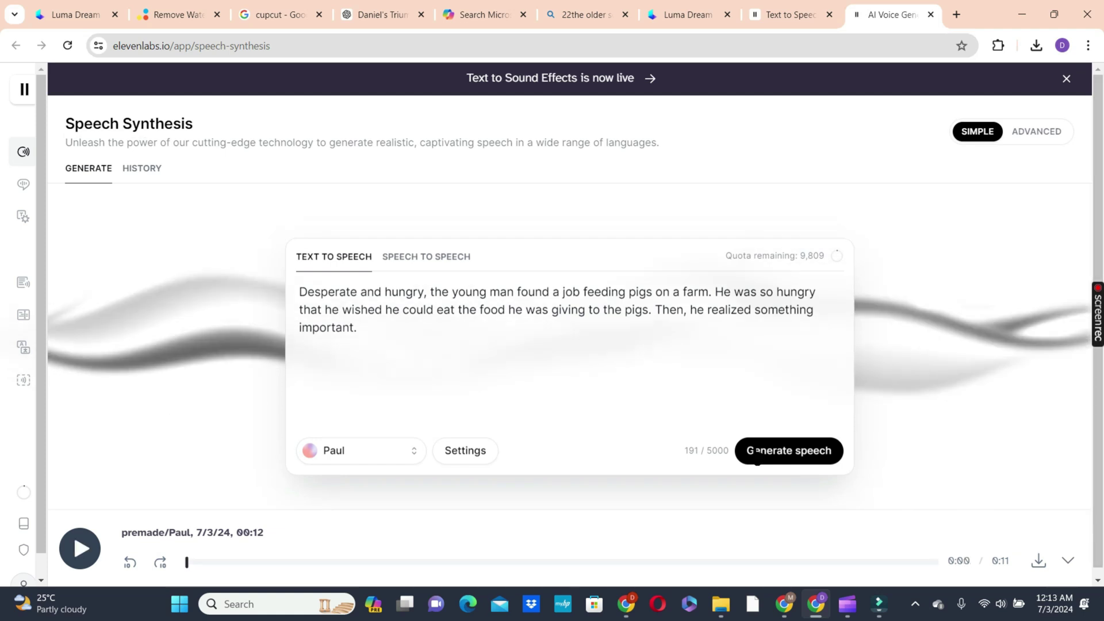
left_click(1038, 562)
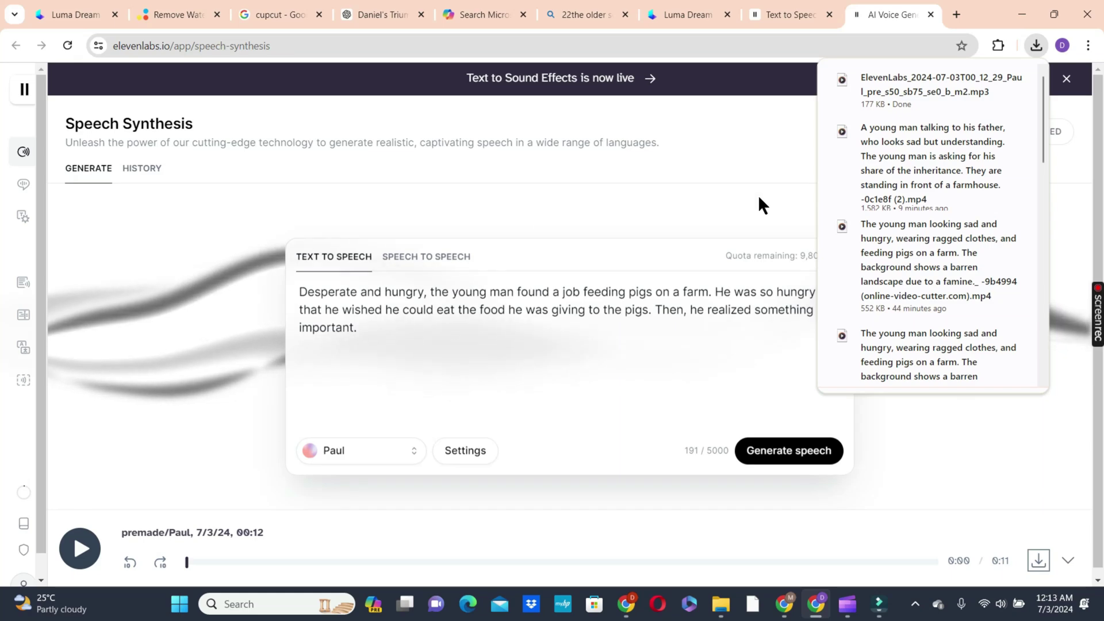
Switch to Microsoft Clipchamp, start a new project from the text-to-speech suggestion and add a text-to-speech clip.
left_click(846, 611)
left_click(846, 610)
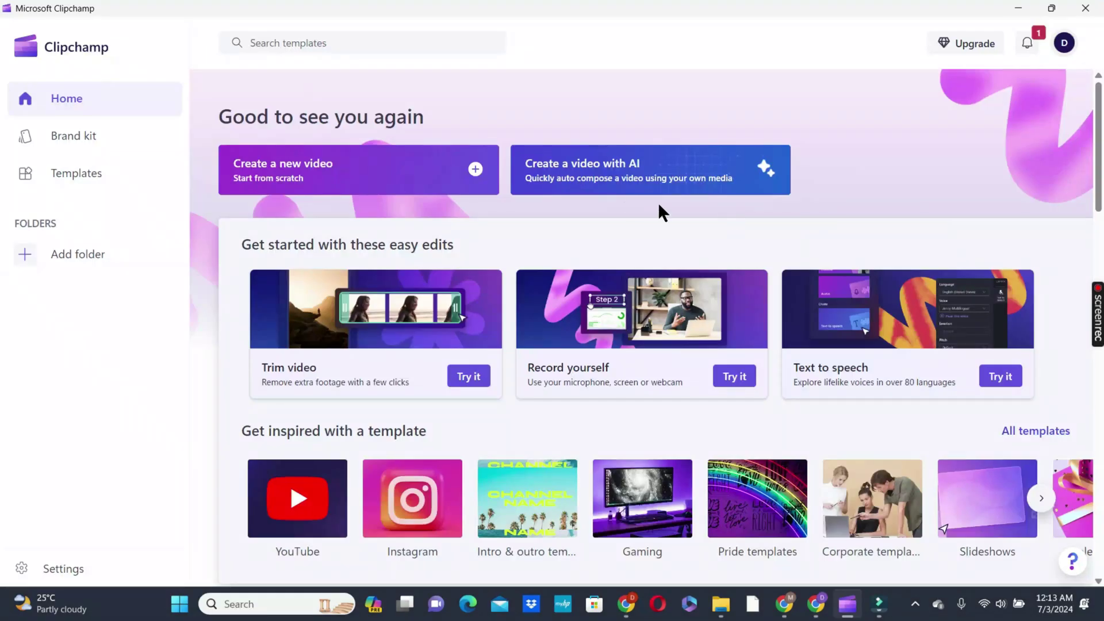
left_click(997, 377)
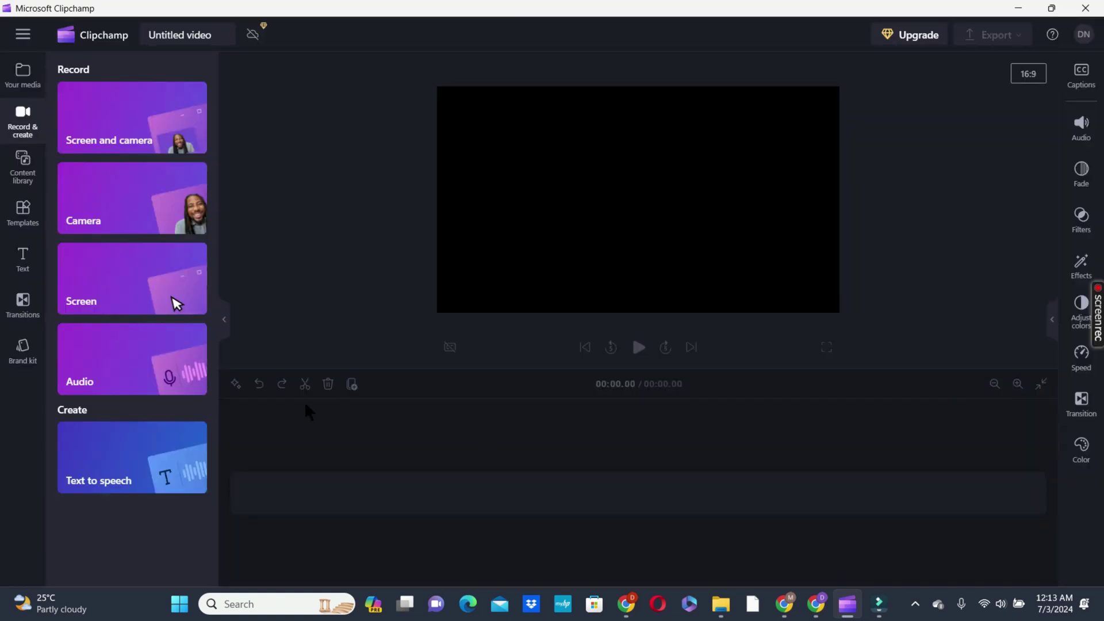
left_click(96, 457)
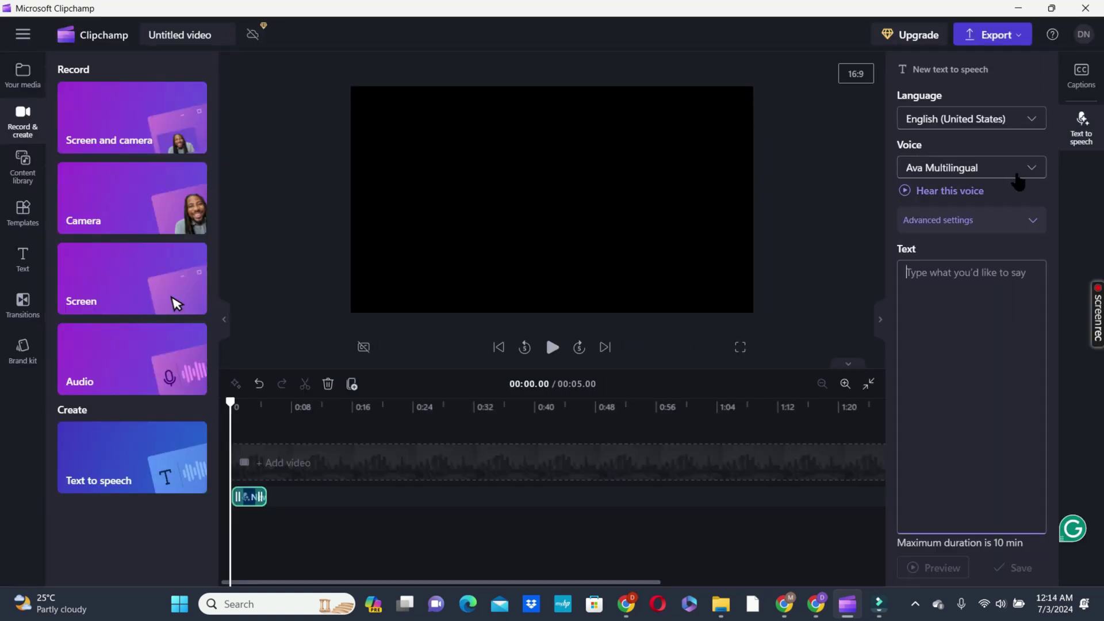
Choose the Ada Multilingual voice, play its sample, and keep the language as English (United States).
left_click(971, 169)
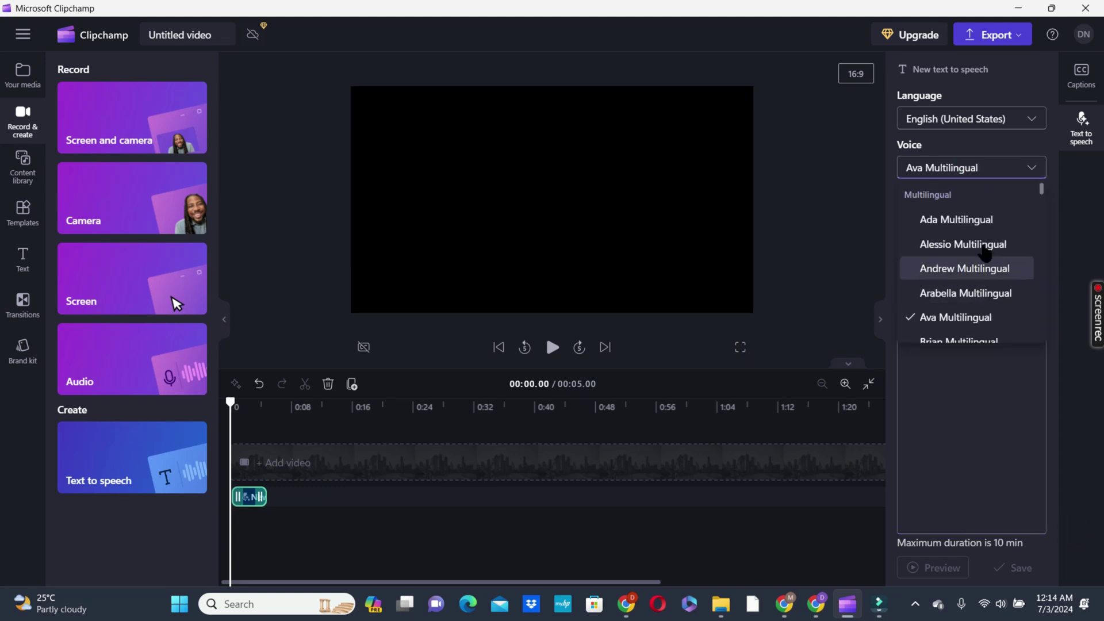
left_click(933, 221)
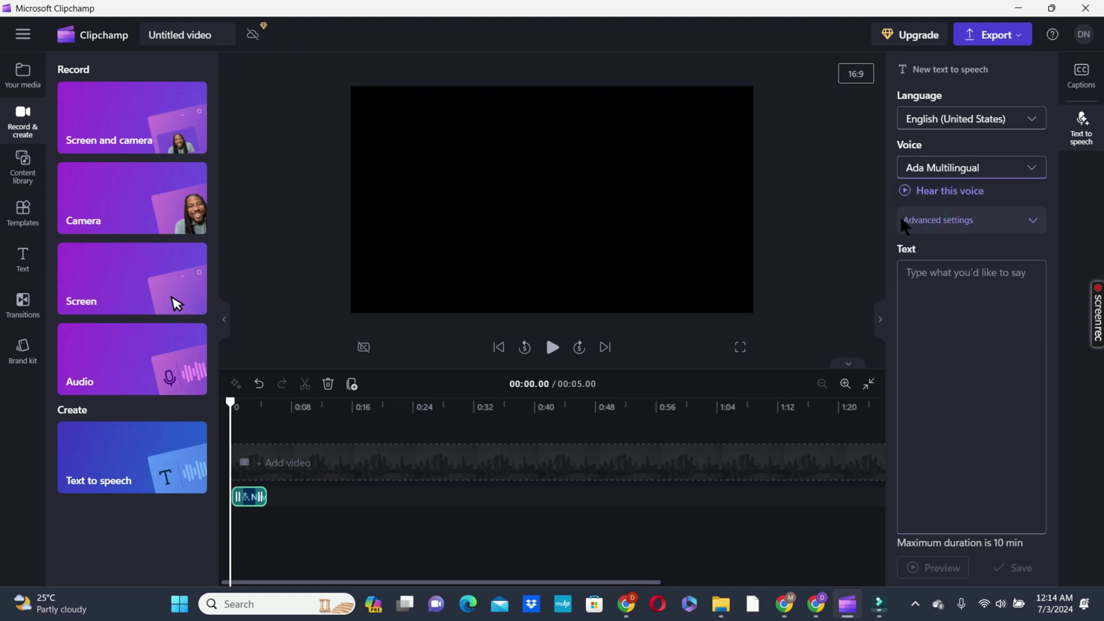
left_click(920, 192)
left_click(1032, 120)
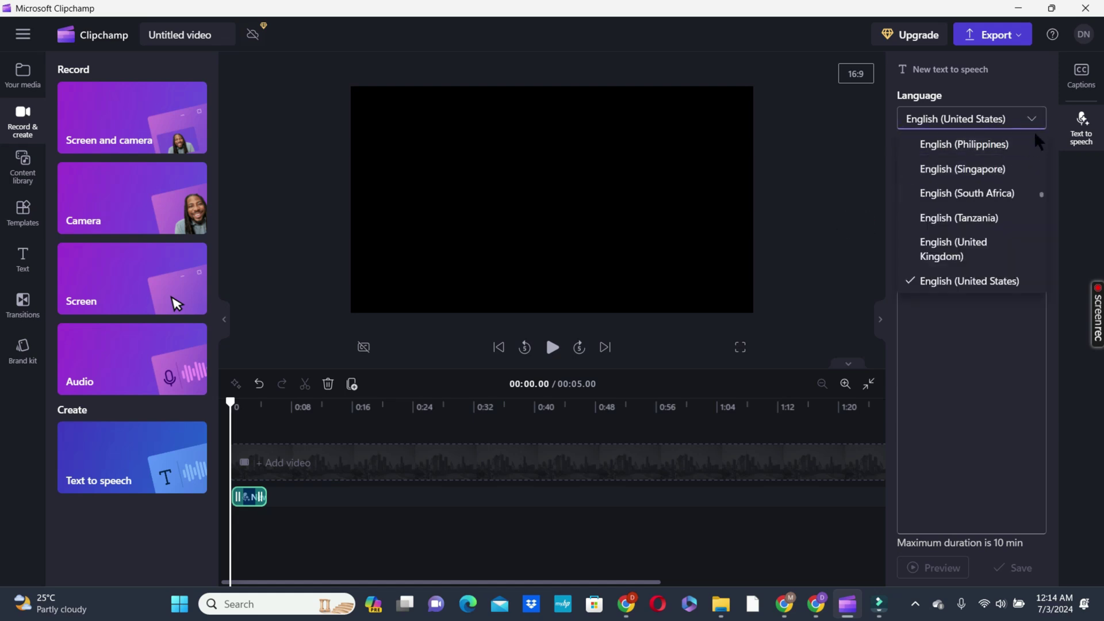
left_click(1033, 121)
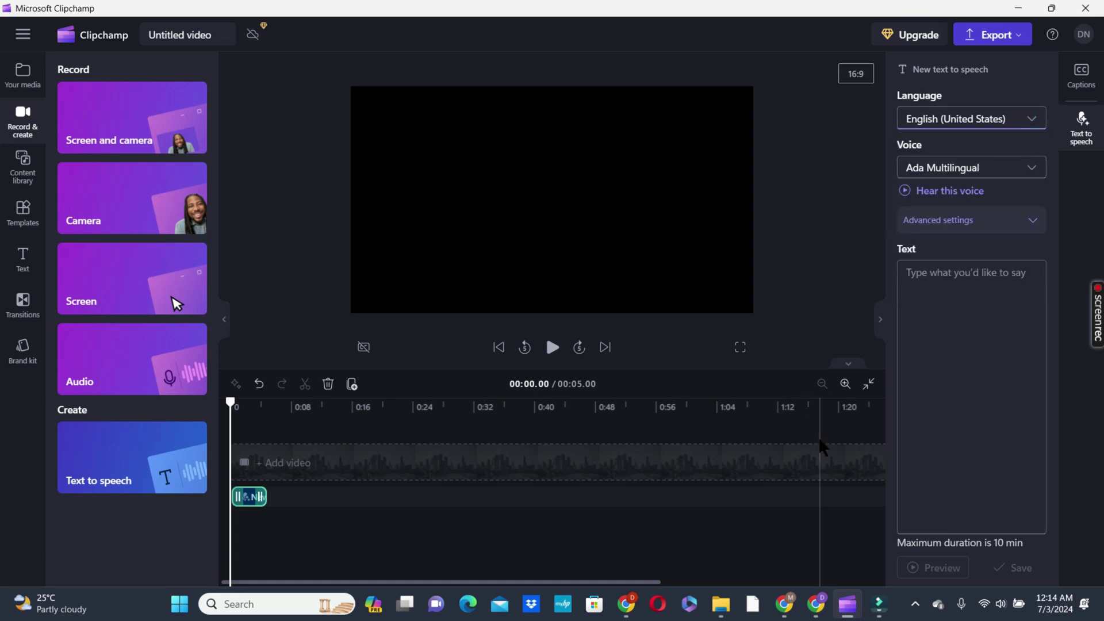
Enter the narration beginning "Desperate and hungry, the young man found a job feeding pigs", save it as speech, and open the video export options.
left_click(958, 360)
type("Desperate and hungry, the young man found a job feeding pigs on a farm. He was so hungry that he wished he could eat the food he was giving to the pigs. Then, he realized something important.")
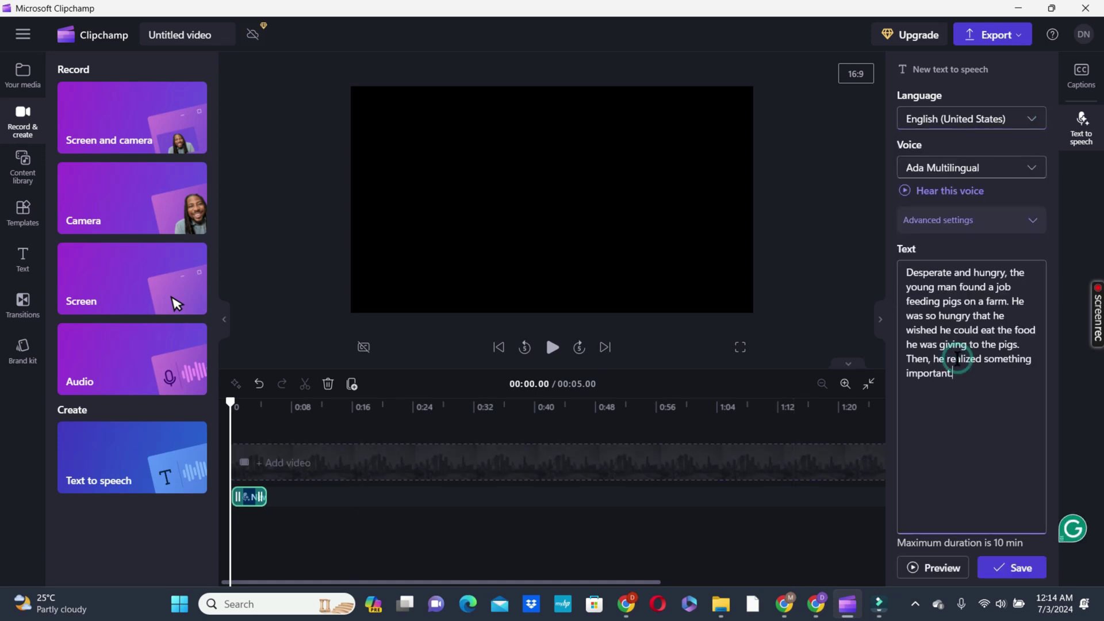
left_click(1008, 569)
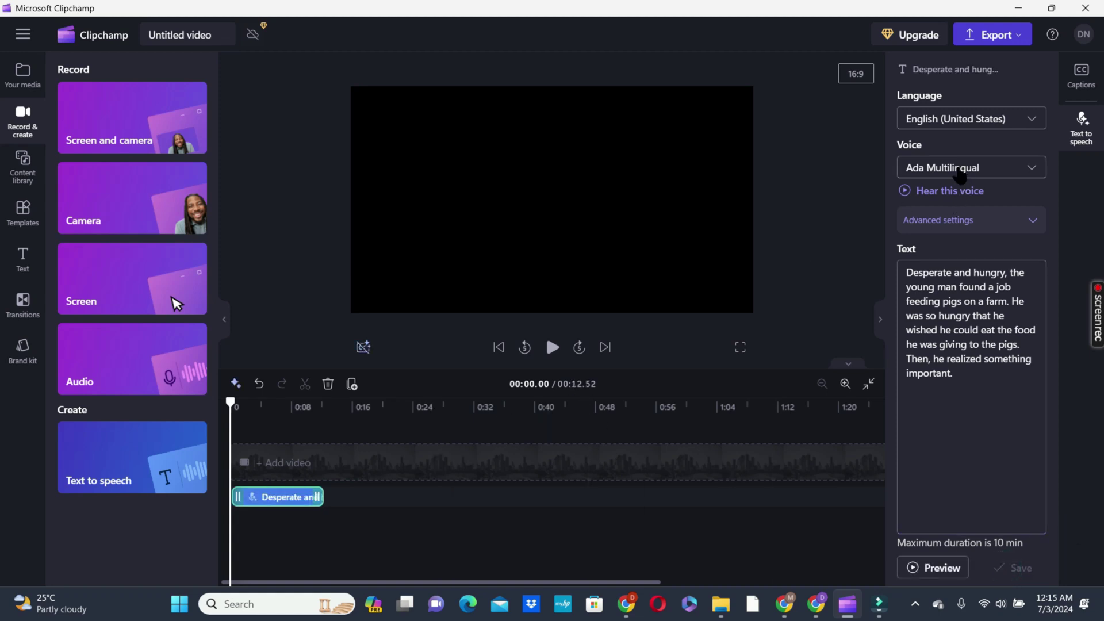
left_click(991, 35)
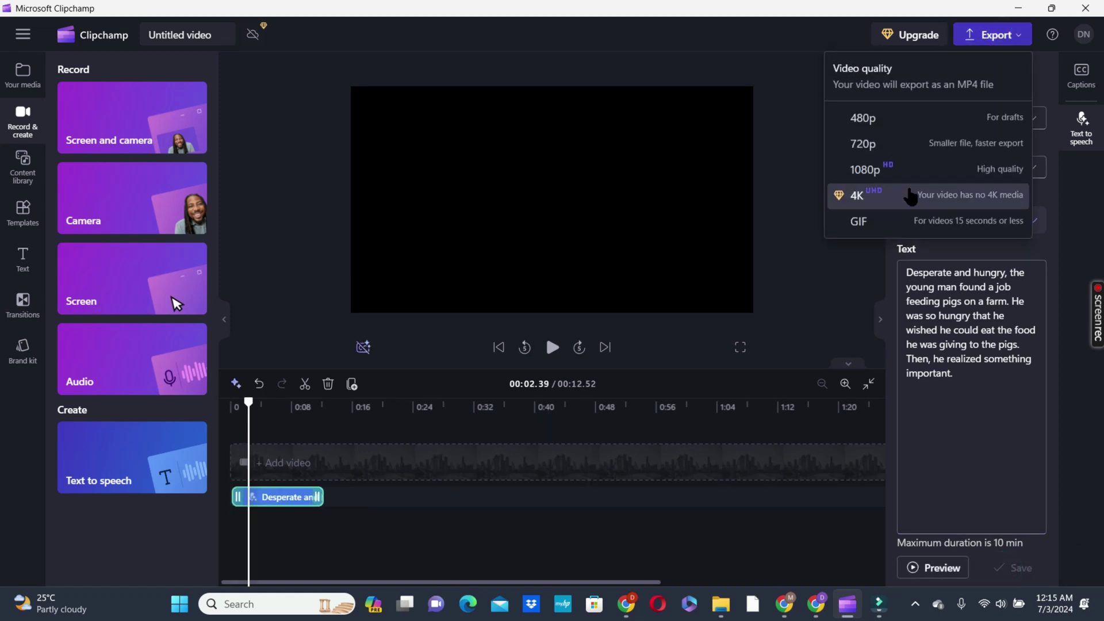
left_click(992, 35)
left_click(991, 35)
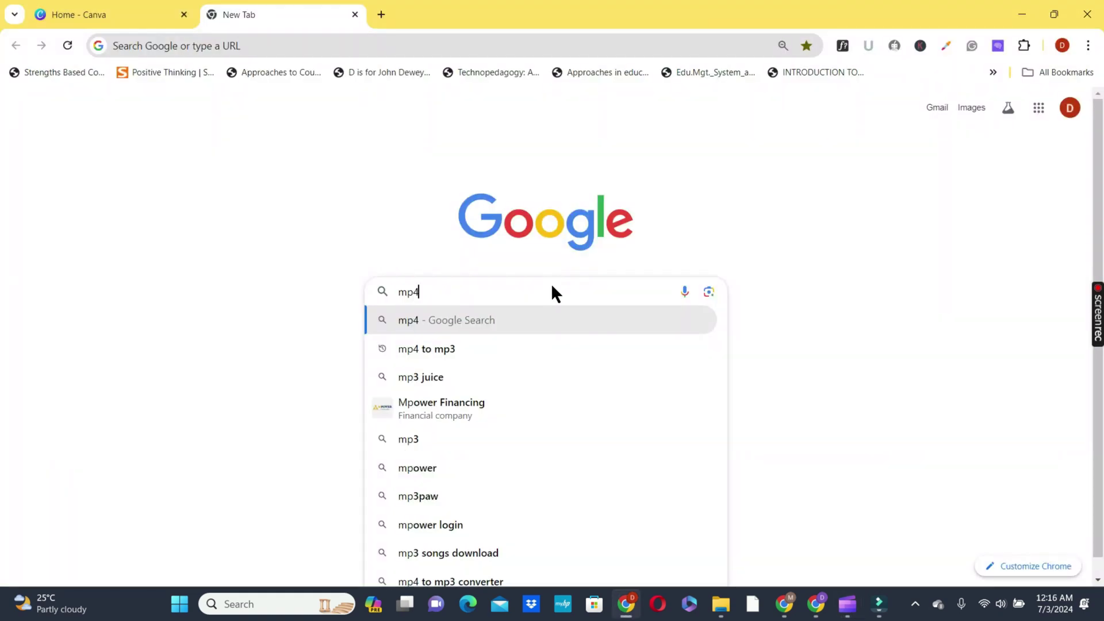
Search Google in Chrome for "mp4 to mp3" and open the CloudConvert MP4 to MP3 Converter.
type("ro")
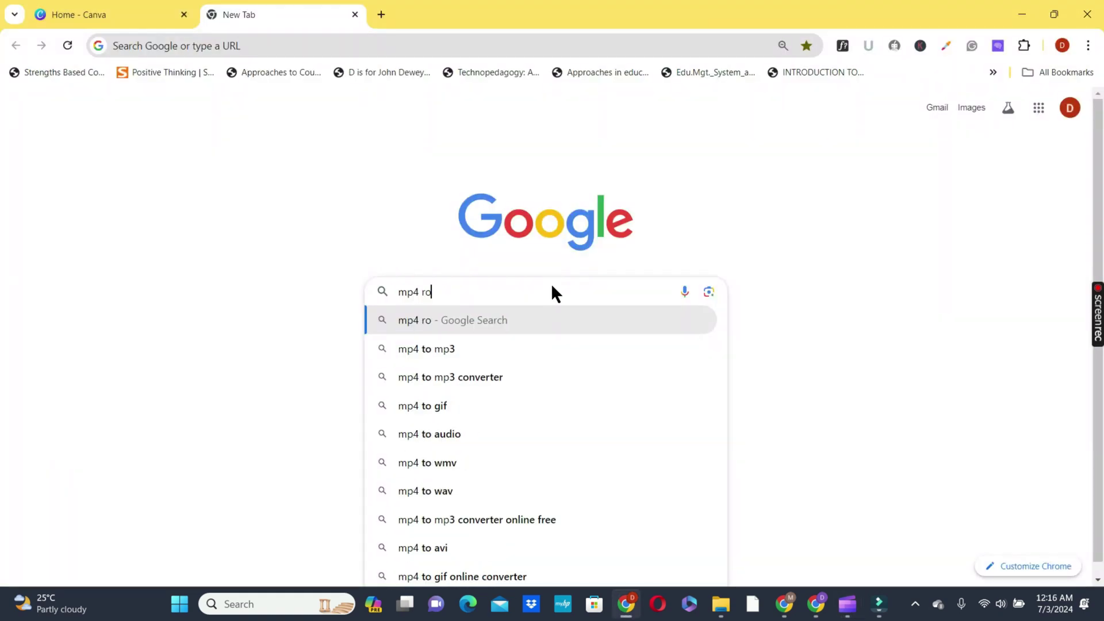
left_click(457, 346)
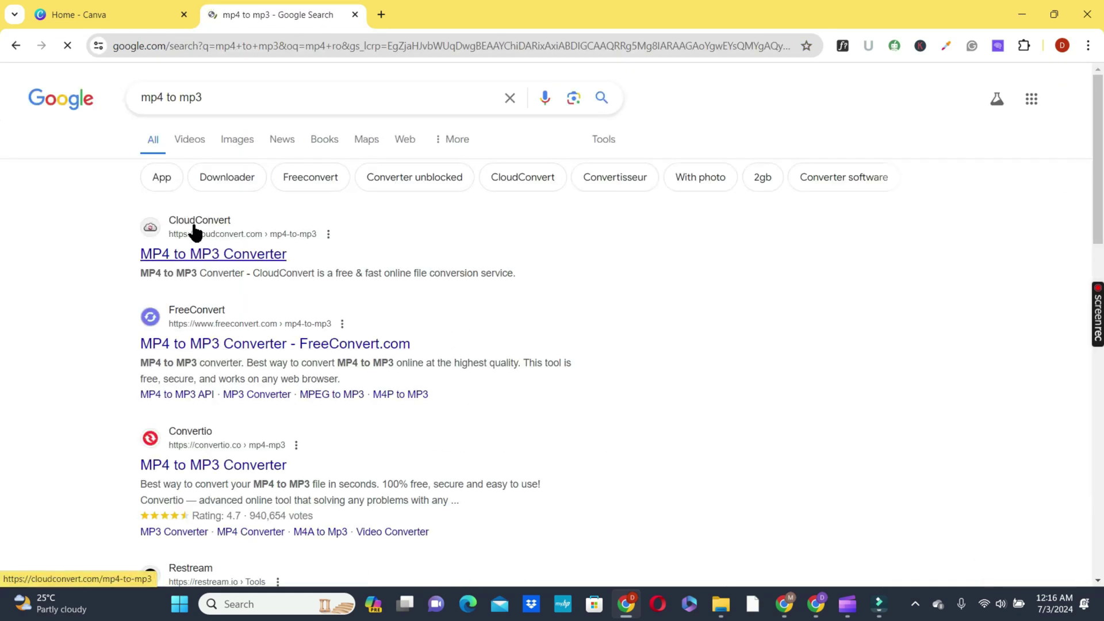
left_click(216, 253)
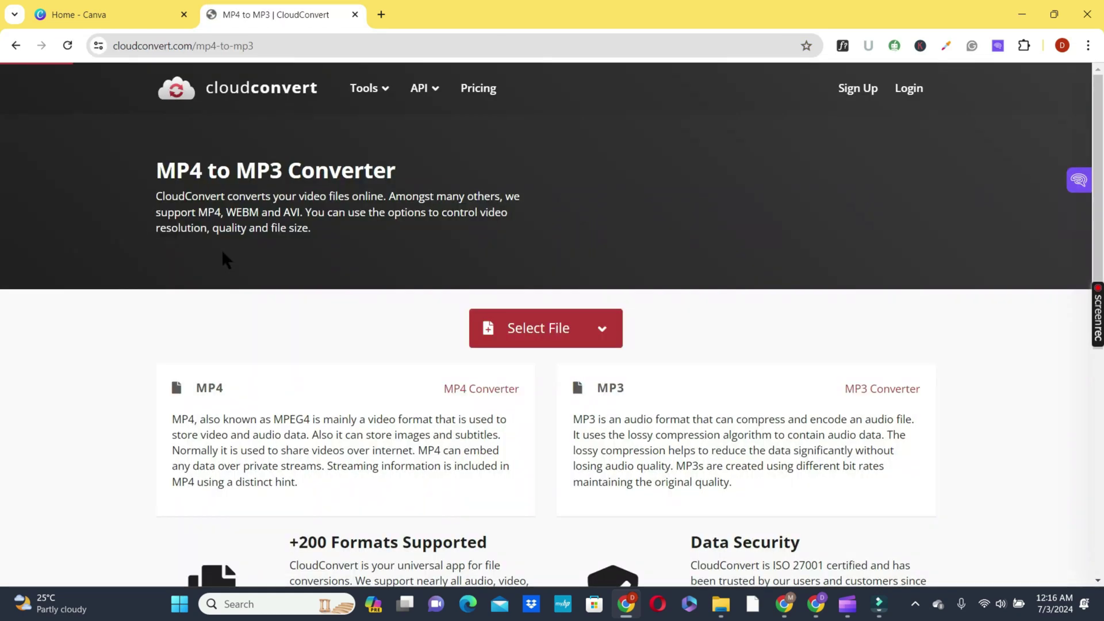
Convert "Untitled video - Made with Clipchamp (6).mp4" from Downloads to MP3 and download the result.
left_click(535, 344)
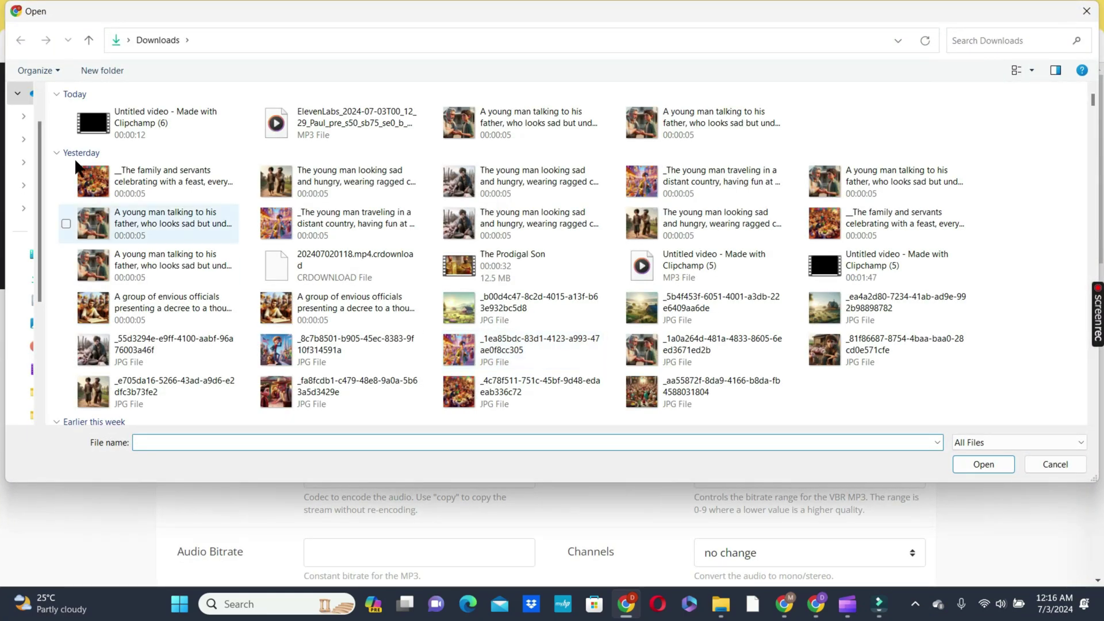
double_click(142, 113)
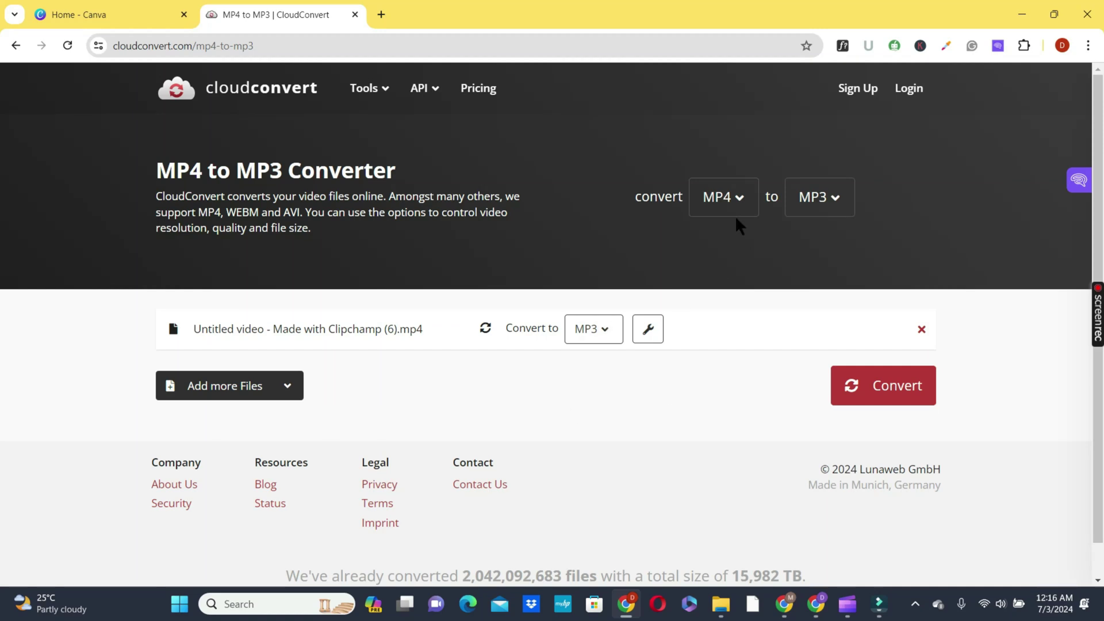
left_click(603, 336)
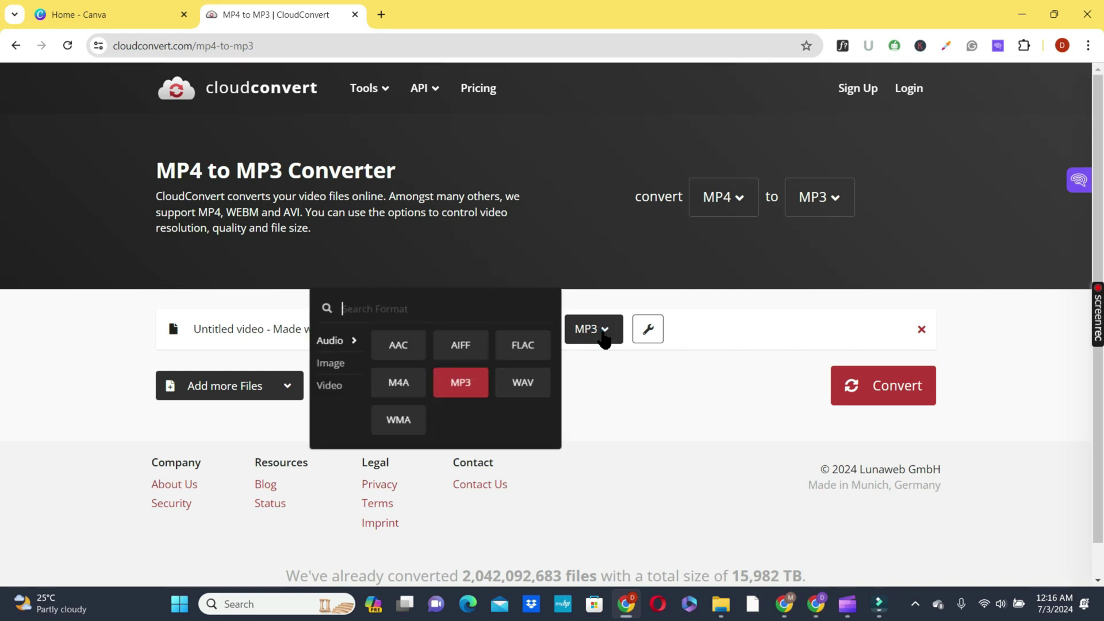
left_click(594, 336)
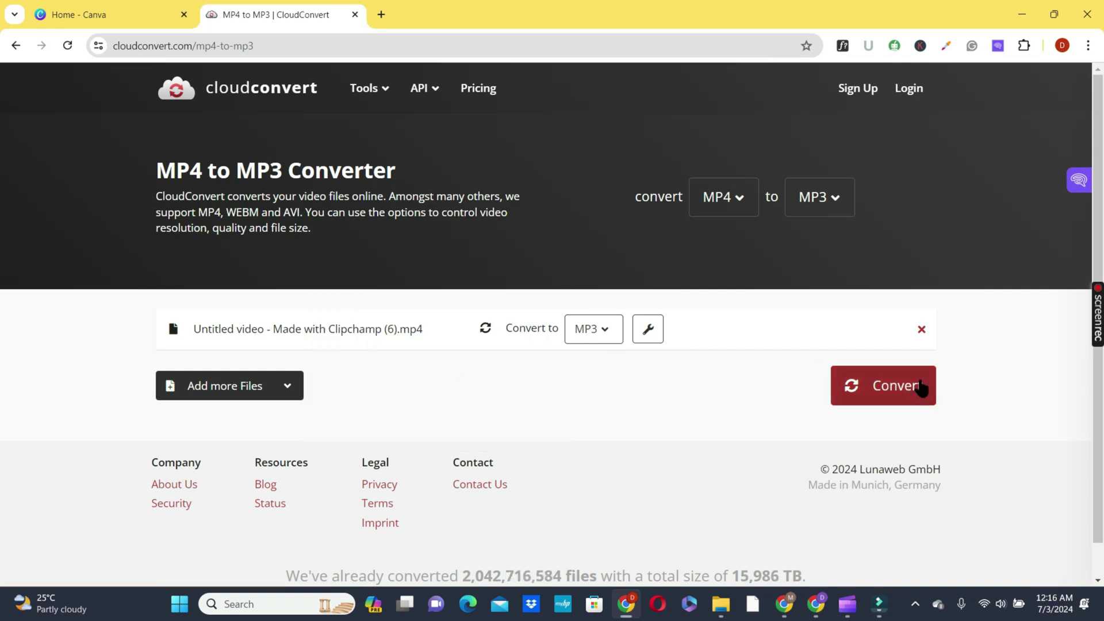
left_click(899, 396)
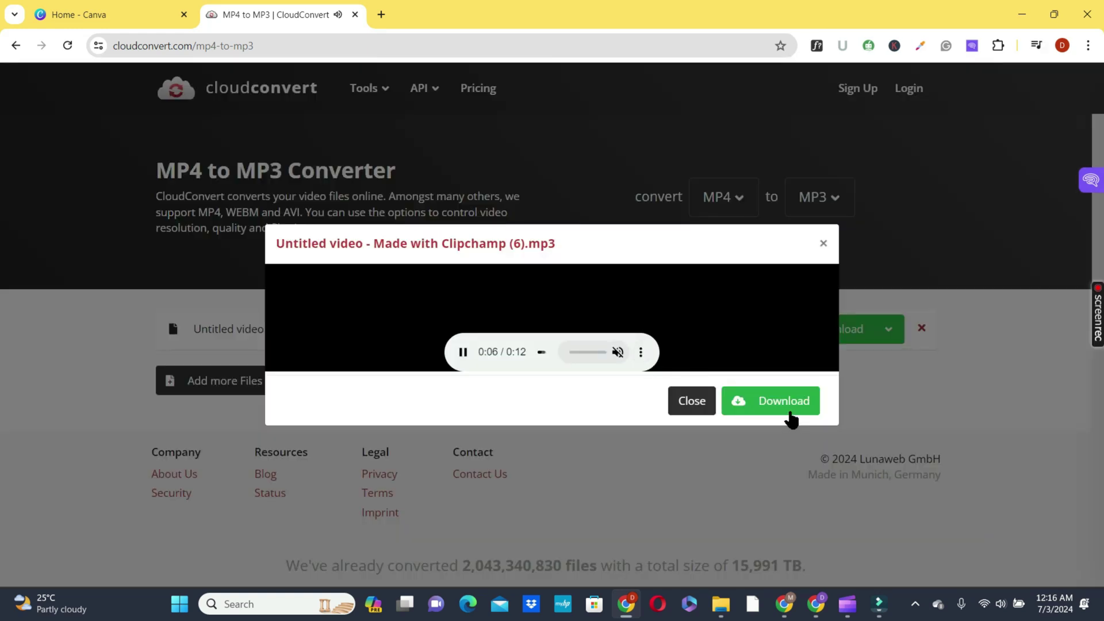
left_click(784, 405)
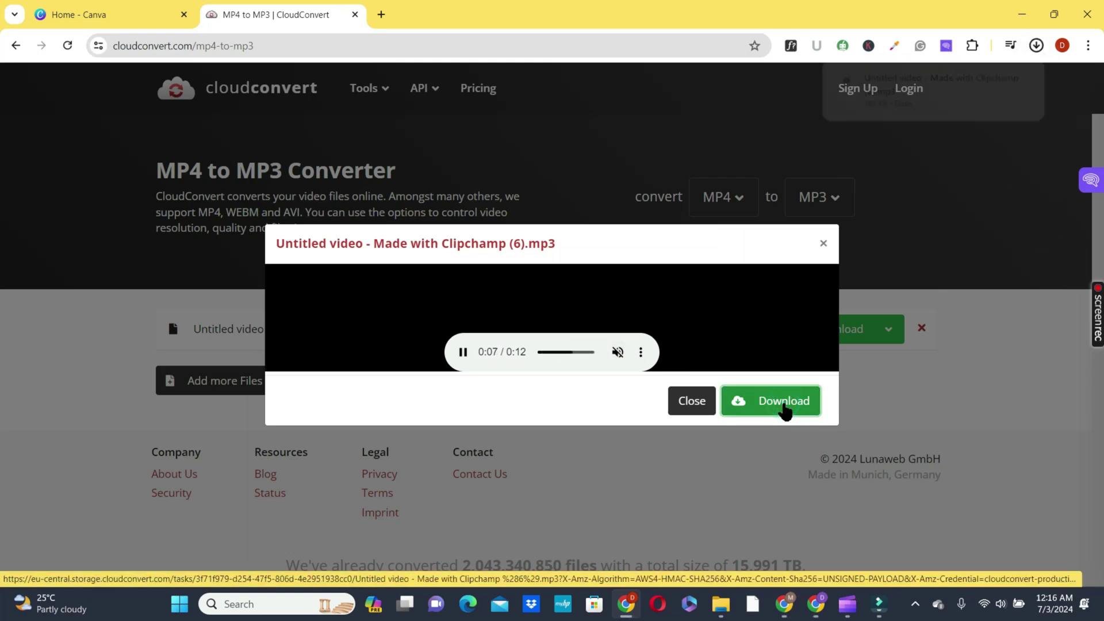
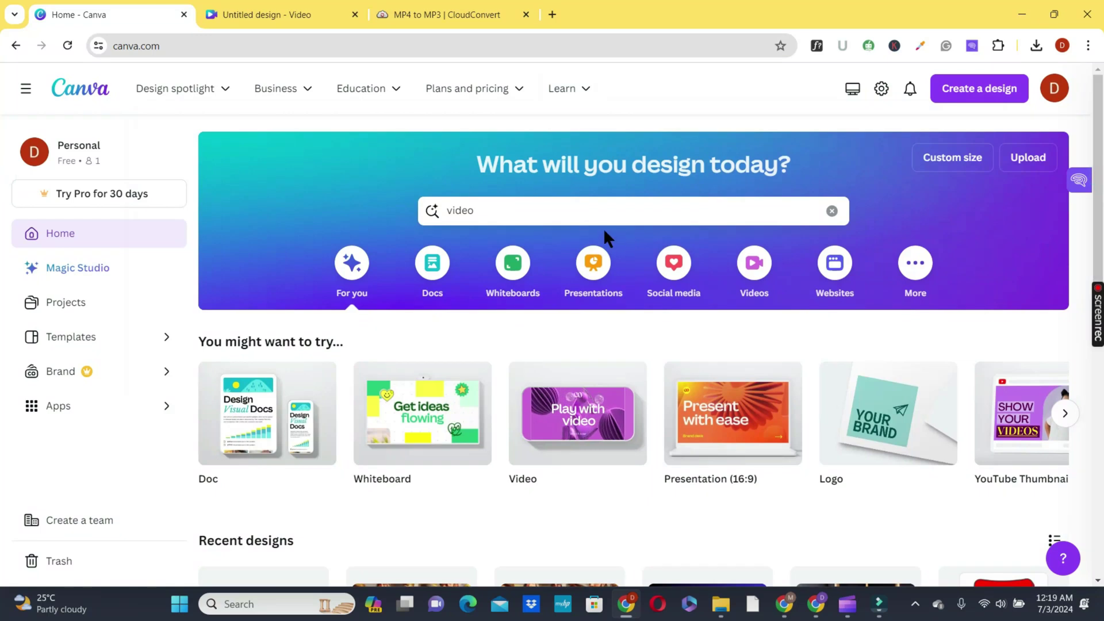
Search Canva for "video" and browse the video templates.
left_click(598, 210)
key("BackSpace")
key("BackSpace")
key("BackSpace")
key("BackSpace")
key("BackSpace")
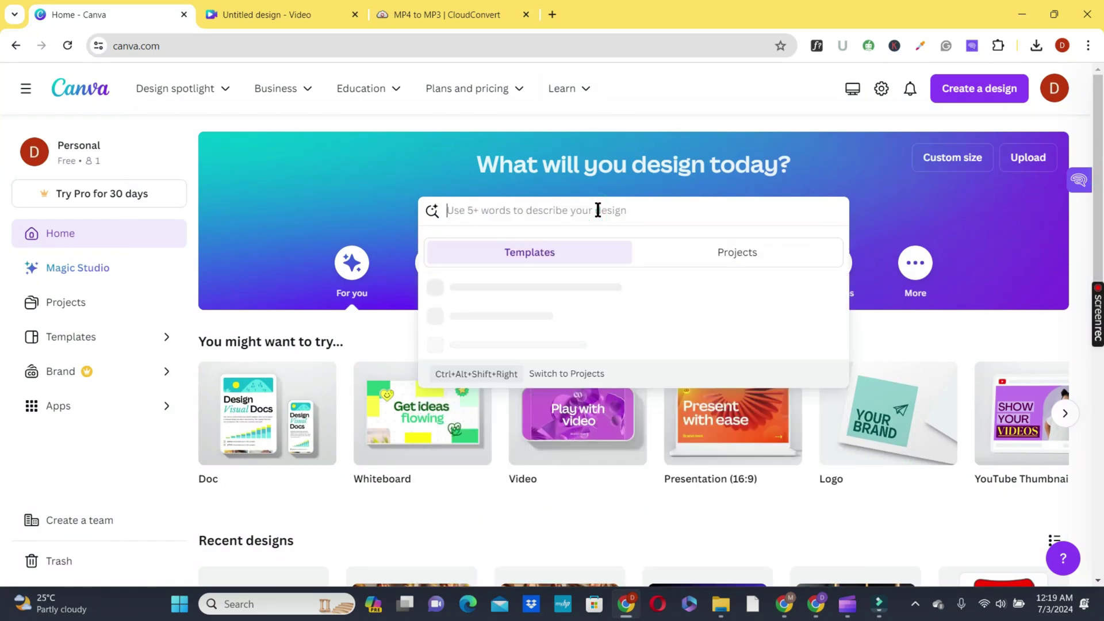
type("vid")
type("eo")
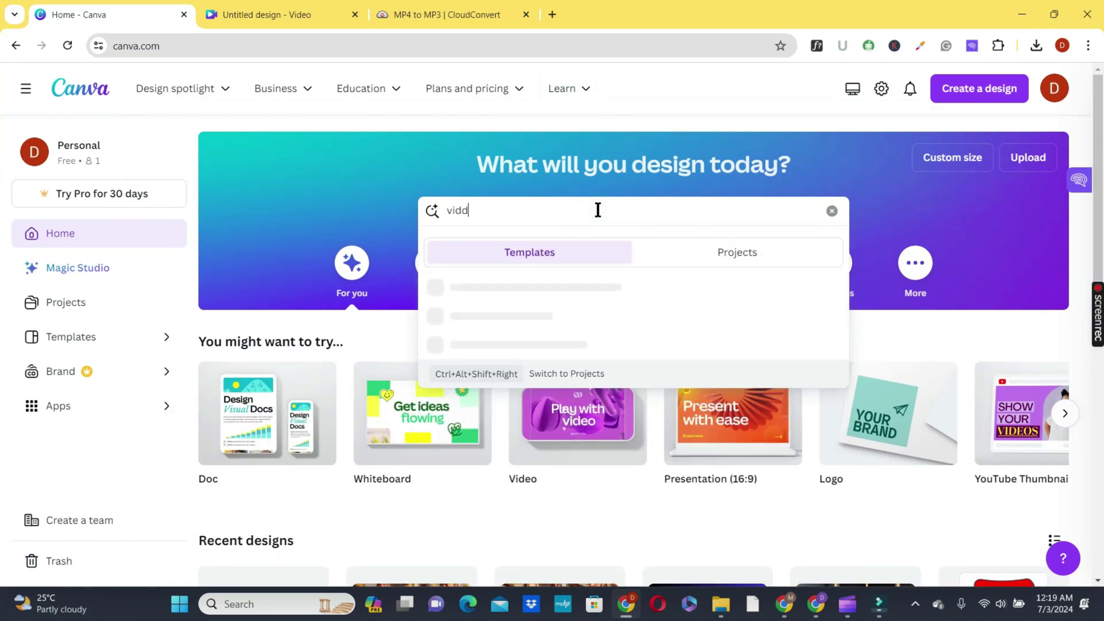
key("Return")
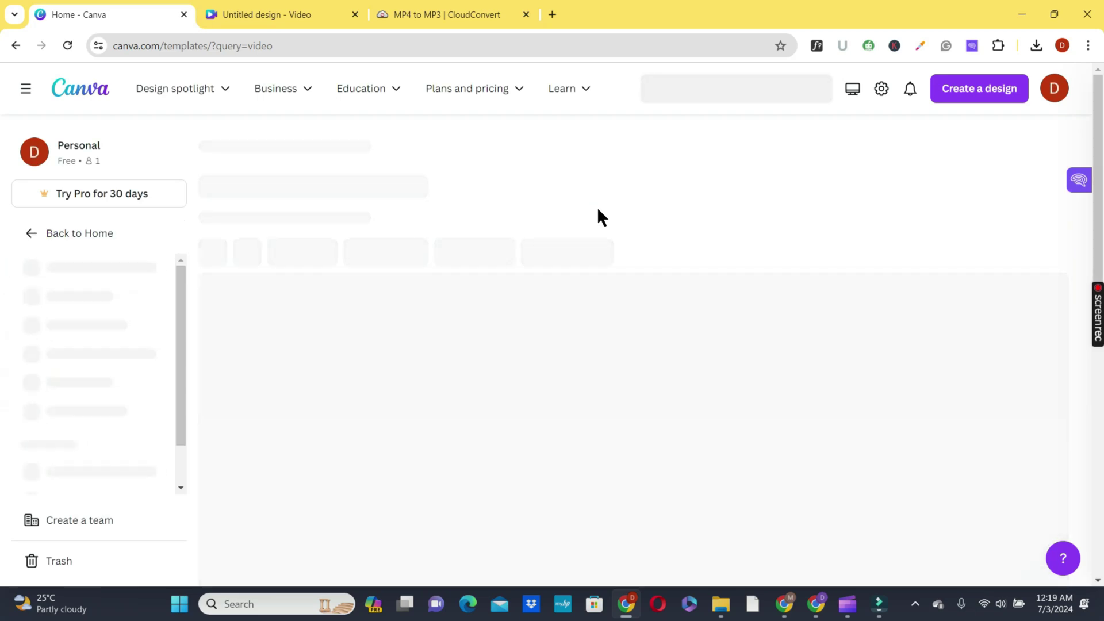
scroll(2, 190, "down", 10)
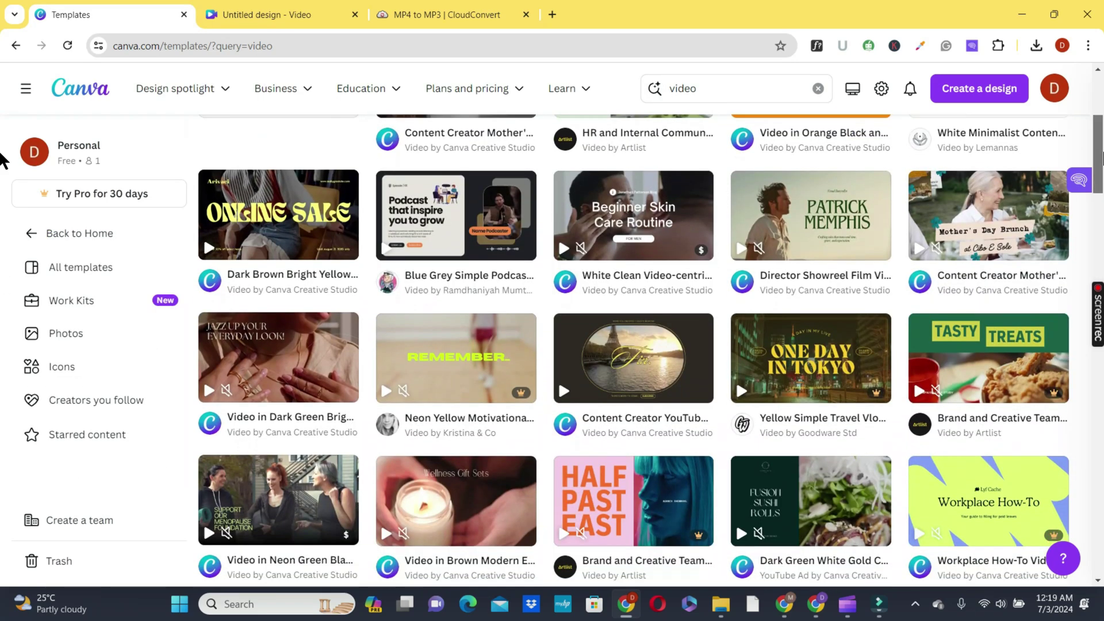
scroll(2, 193, "down", 6)
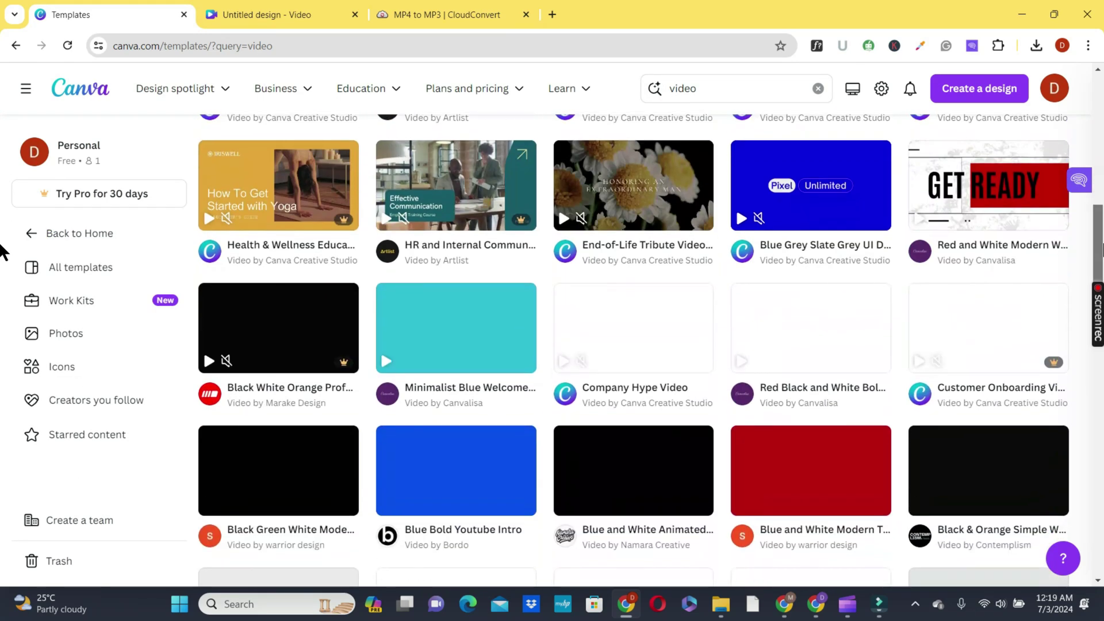
scroll(1, 193, "up", 15)
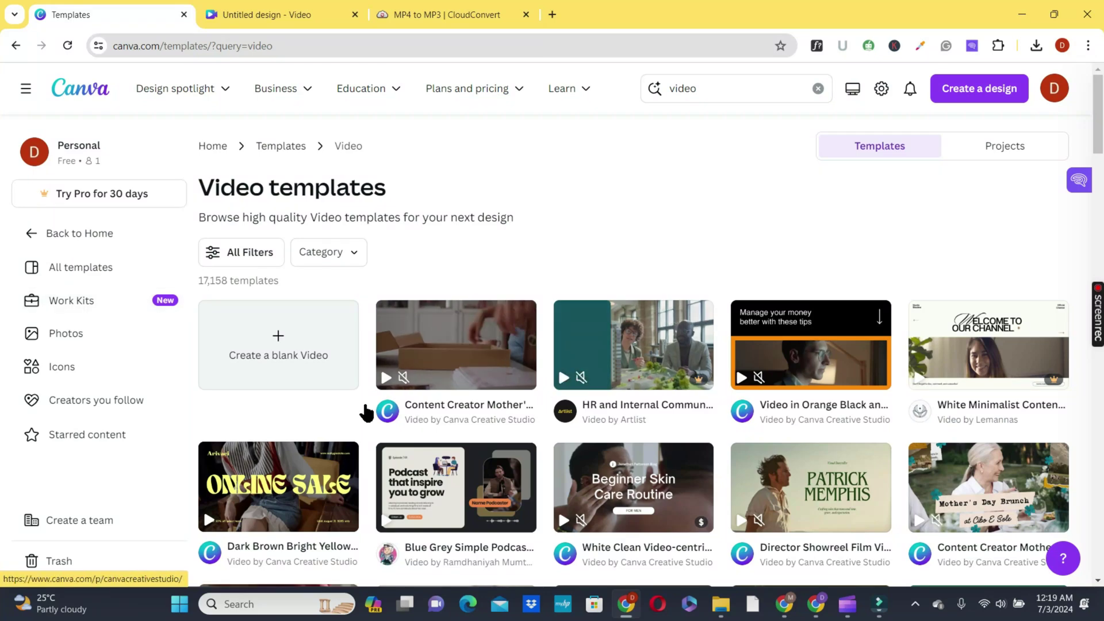
Switch to the untitled video design and upload the MP3 file "Untitled video - Made with Clipchamp (5)" to the audio uploads.
key("ctrl+Tab")
left_click(23, 339)
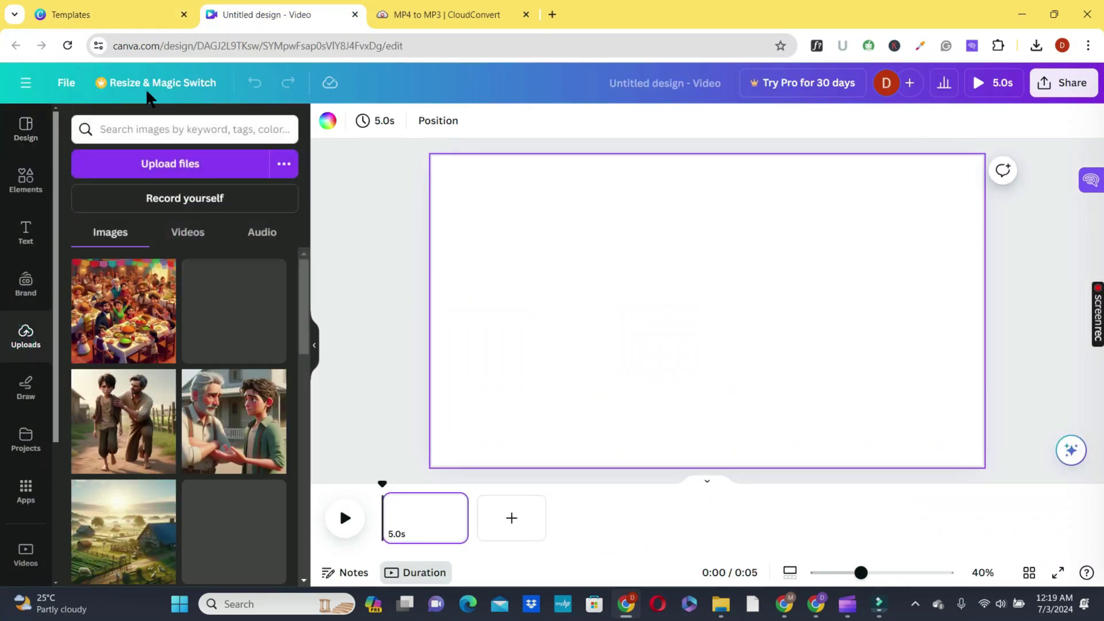
left_click(171, 168)
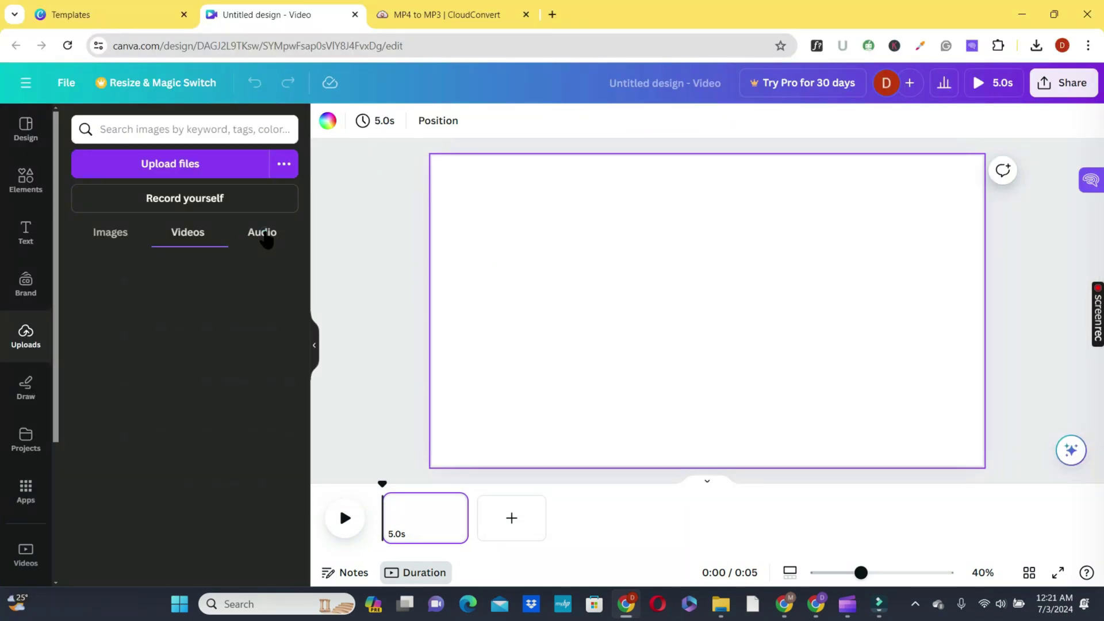
left_click(262, 233)
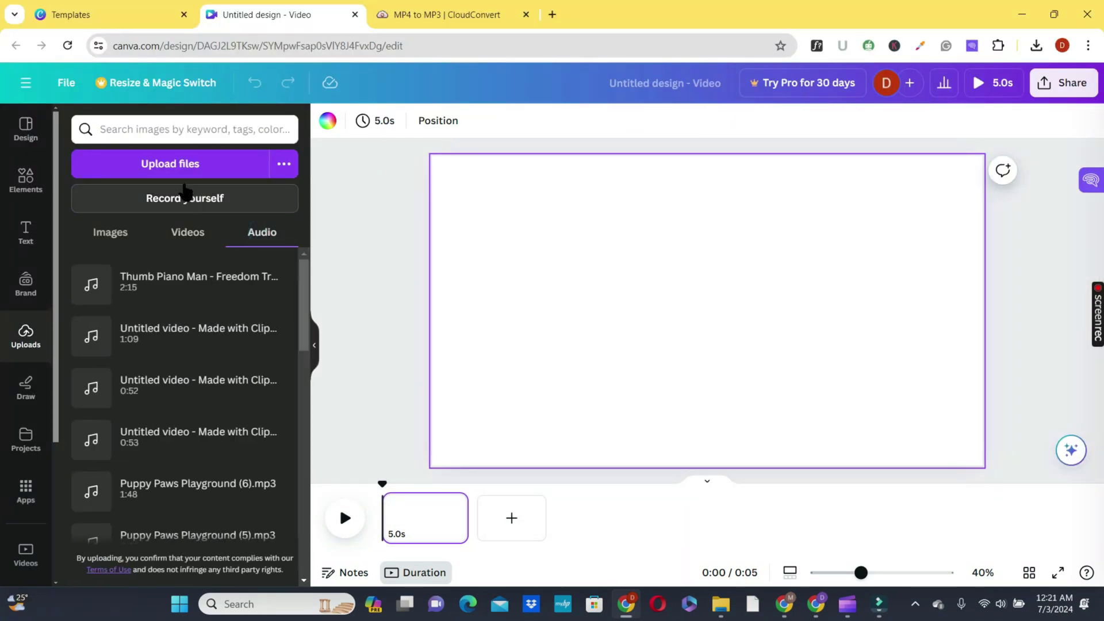
left_click(190, 166)
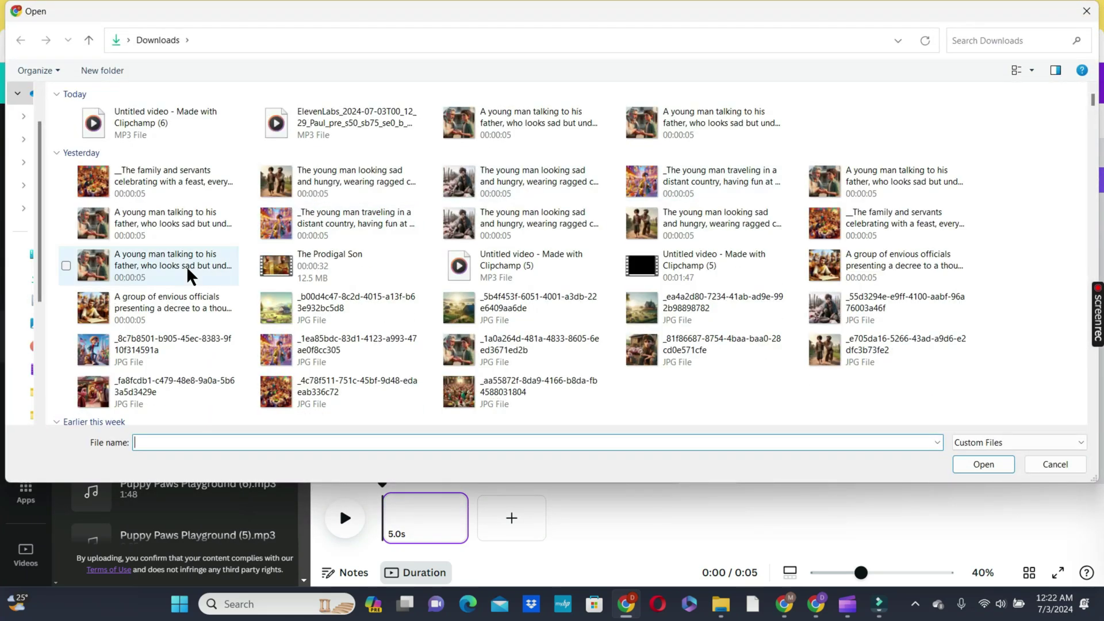
double_click(524, 271)
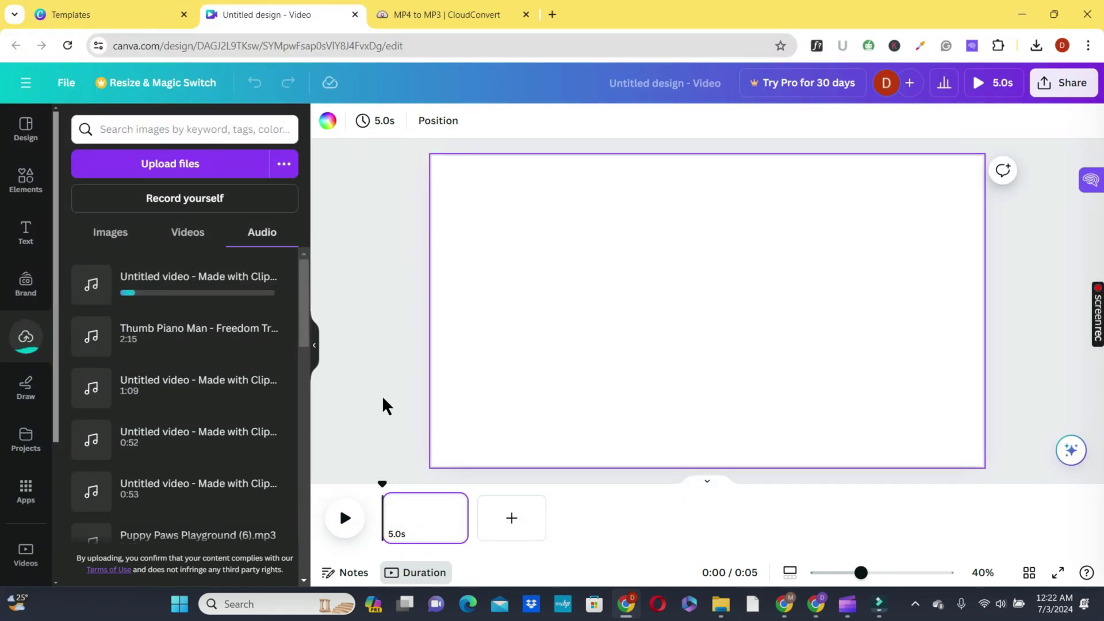
Add the uploaded sunrise farm image to the first page and set it as the page background.
left_click(112, 232)
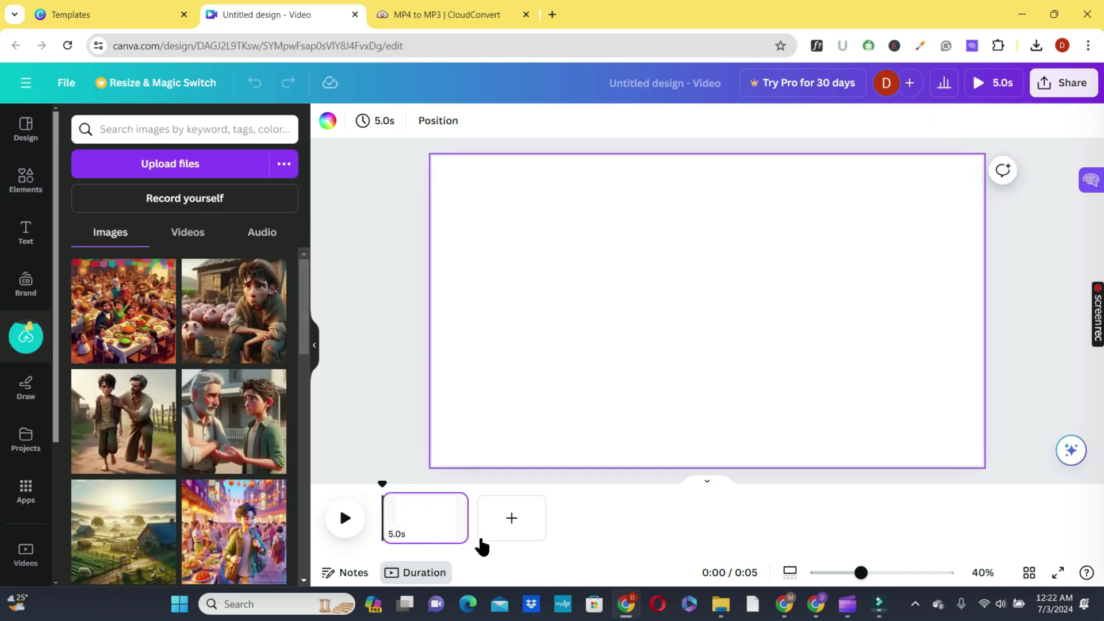
scroll(121, 403, "down", 2)
left_click(120, 468)
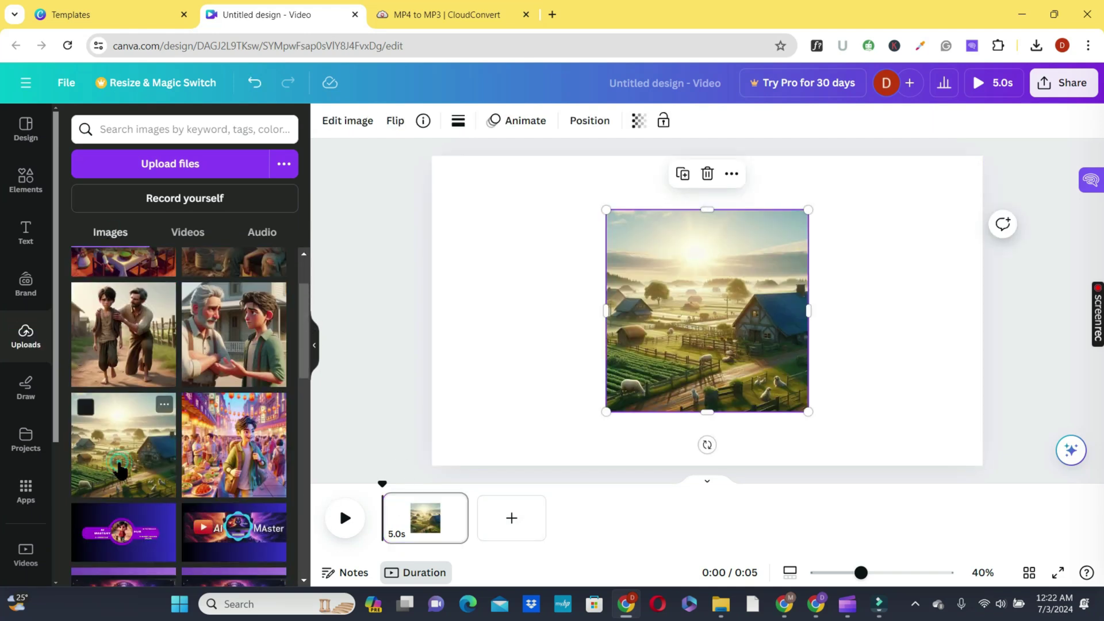
right_click(744, 357)
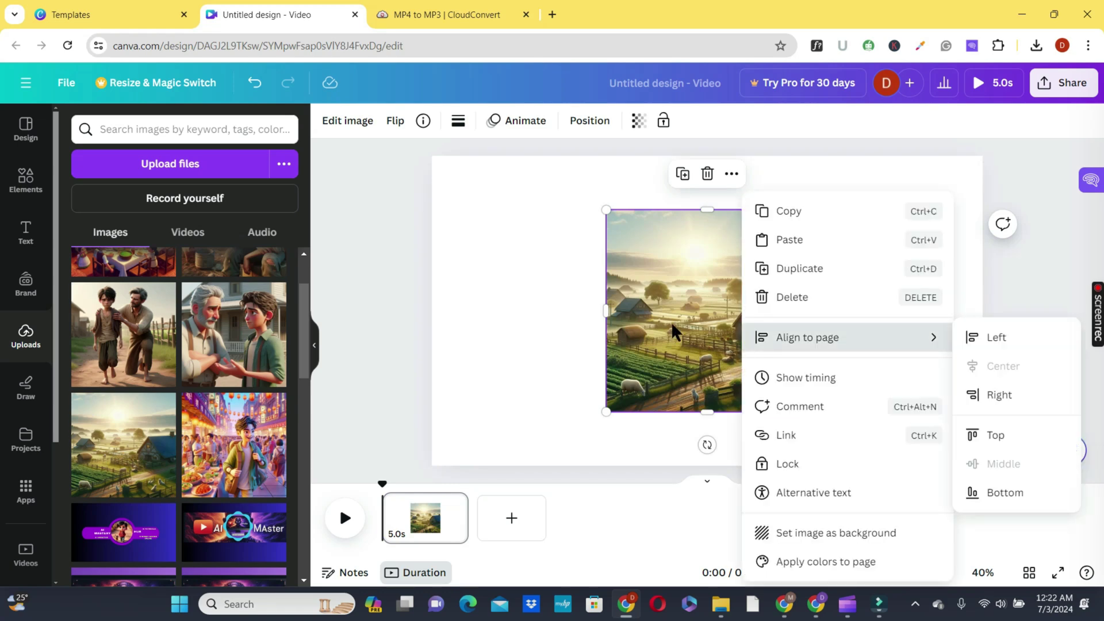
left_click(848, 534)
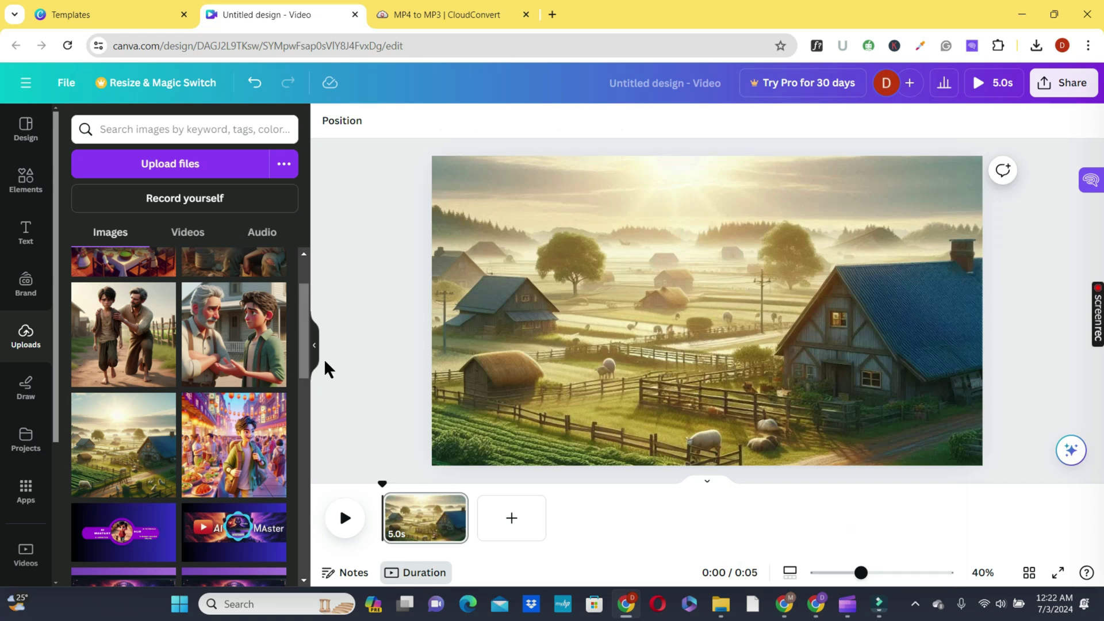
Add a second page and place the uploaded video of the grey-bearded father facing his son on it.
left_click(511, 518)
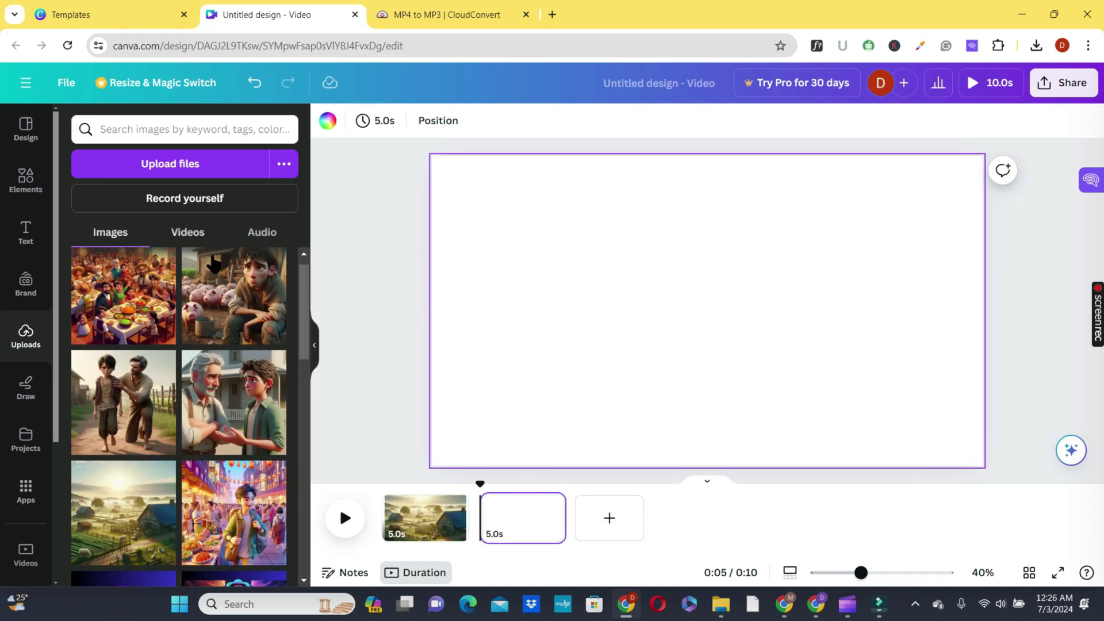
left_click(190, 232)
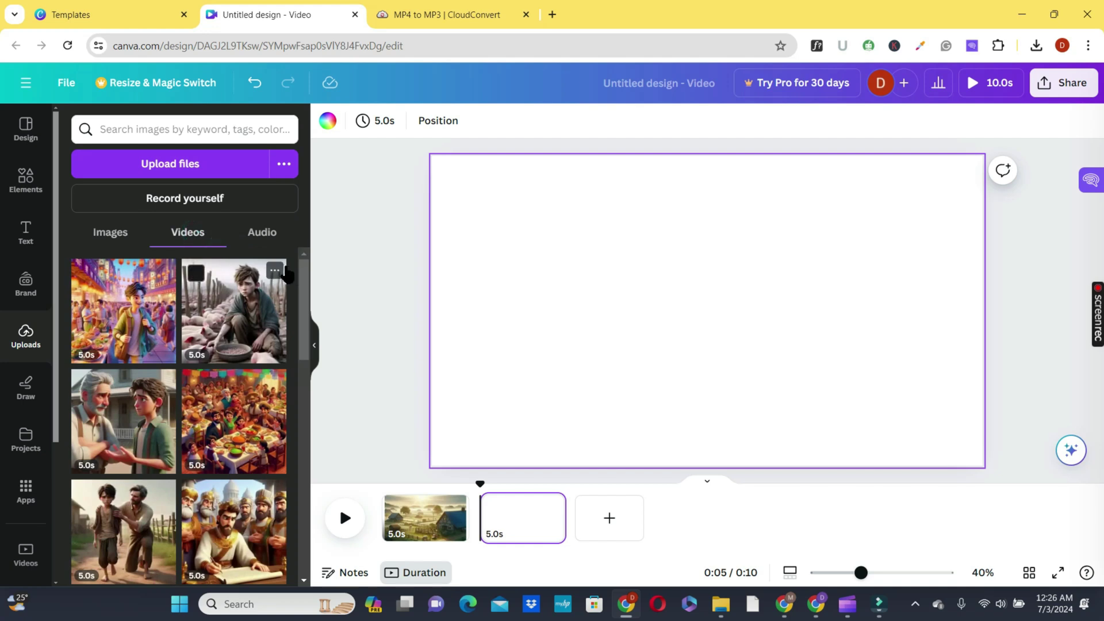
scroll(299, 345, "down", 5)
scroll(299, 345, "up", 2)
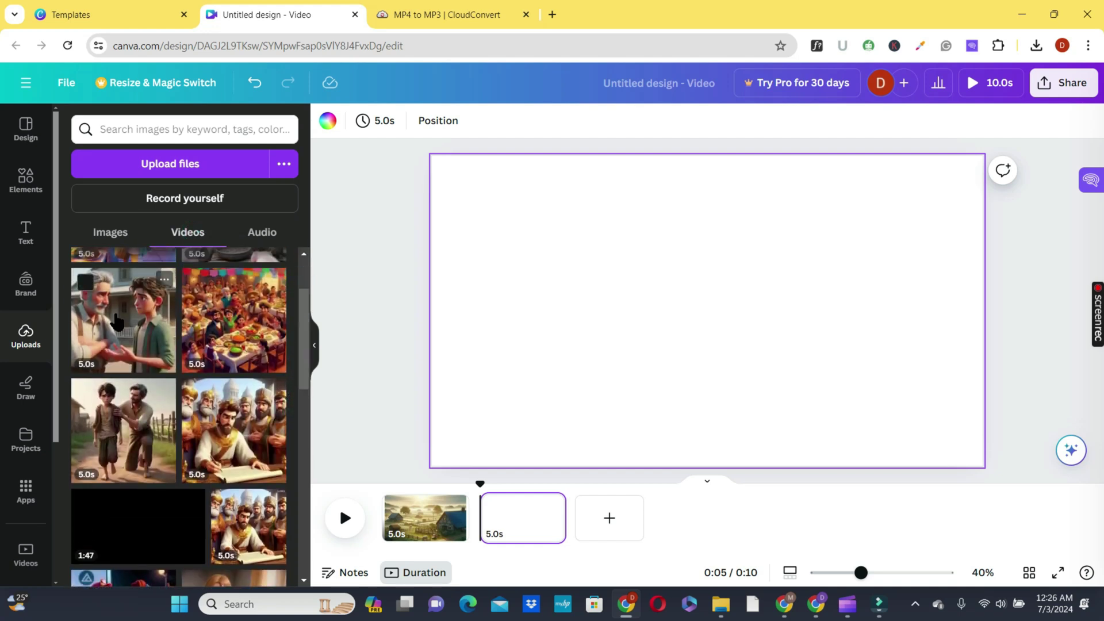
left_click(123, 322)
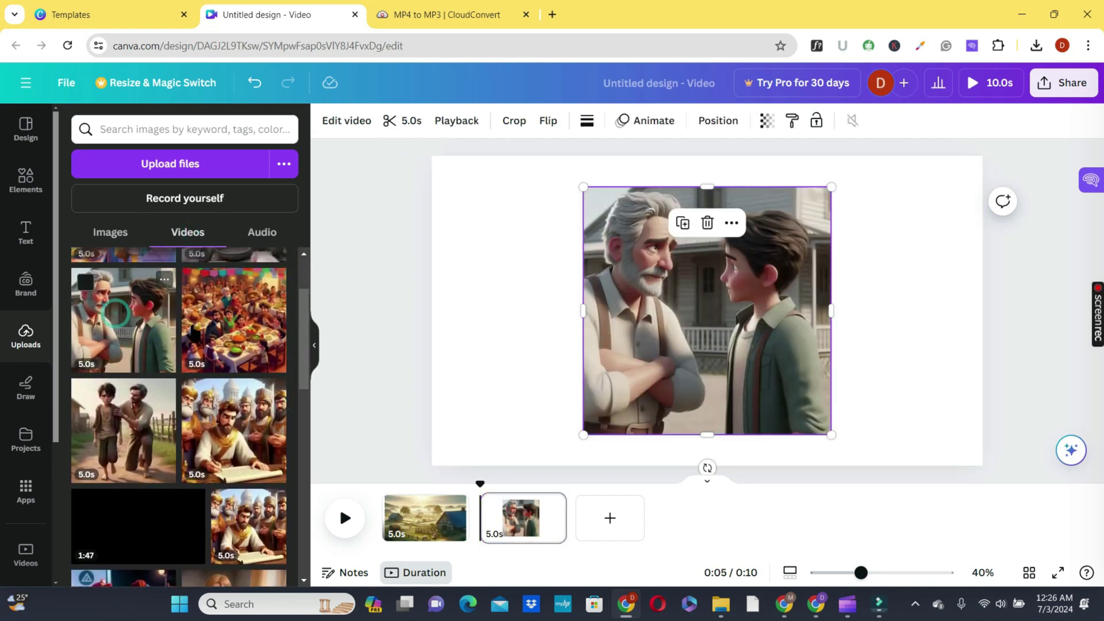
Add a third page and place the uploaded video of the young man with a backpack in the market on it.
left_click(608, 519)
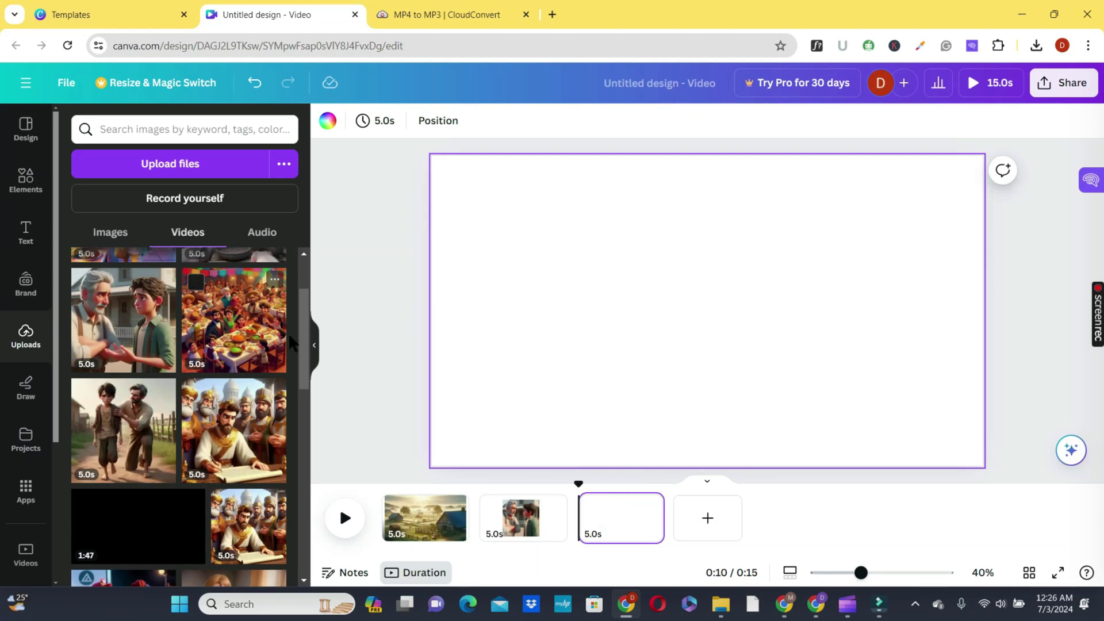
scroll(293, 308, "up", 2)
left_click(129, 309)
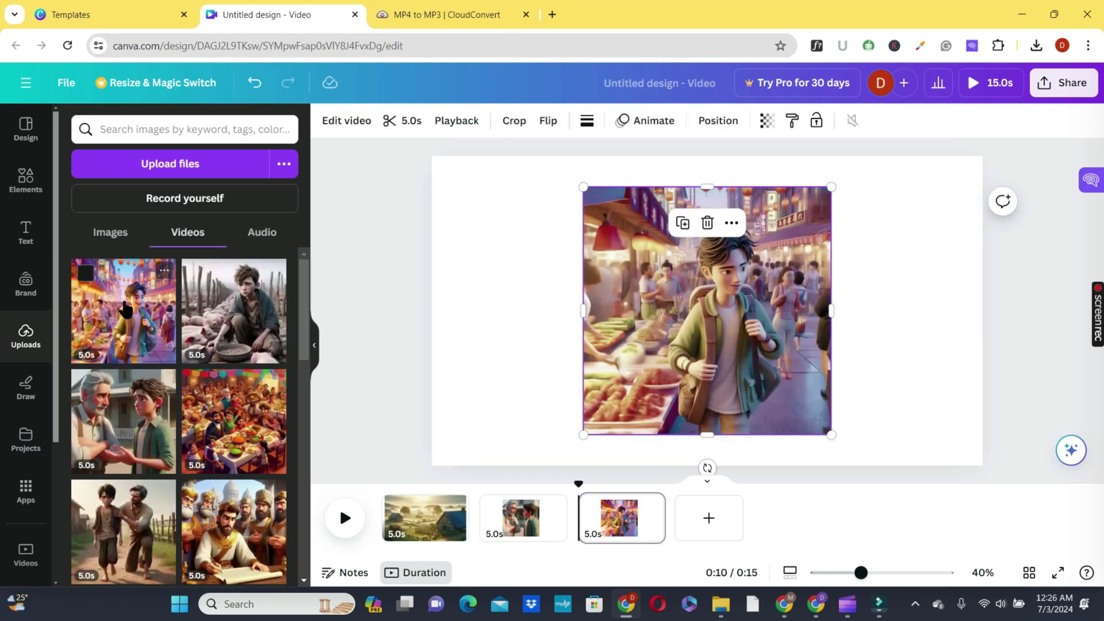
Add three more pages holding the pig-herding video, the father and son walking video and the feast video, in that order.
left_click(721, 525)
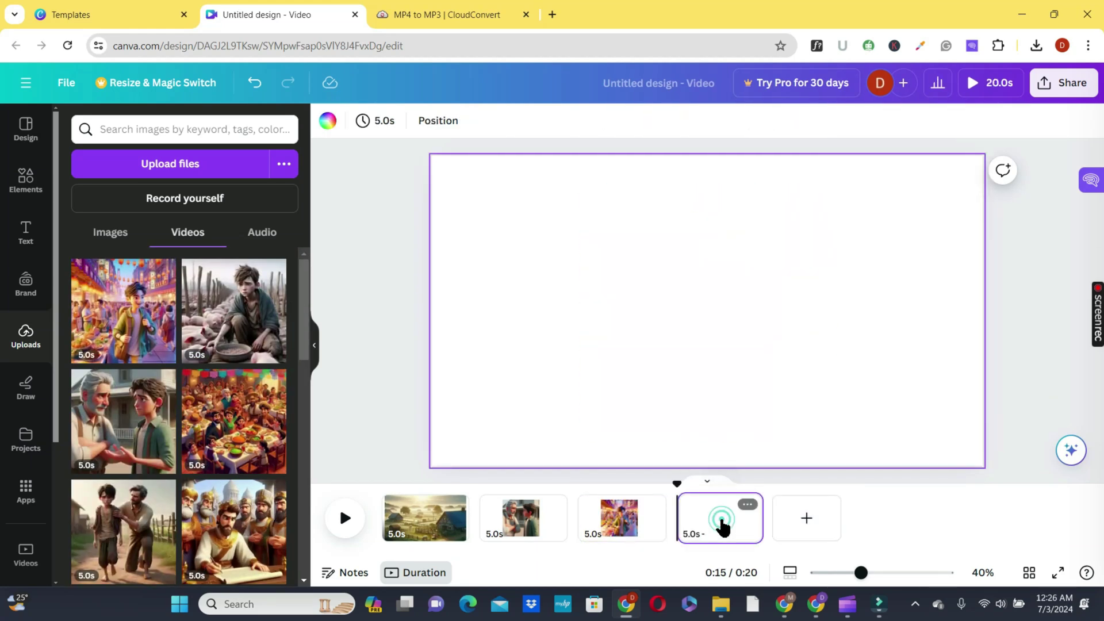
left_click(304, 333)
left_click(233, 310)
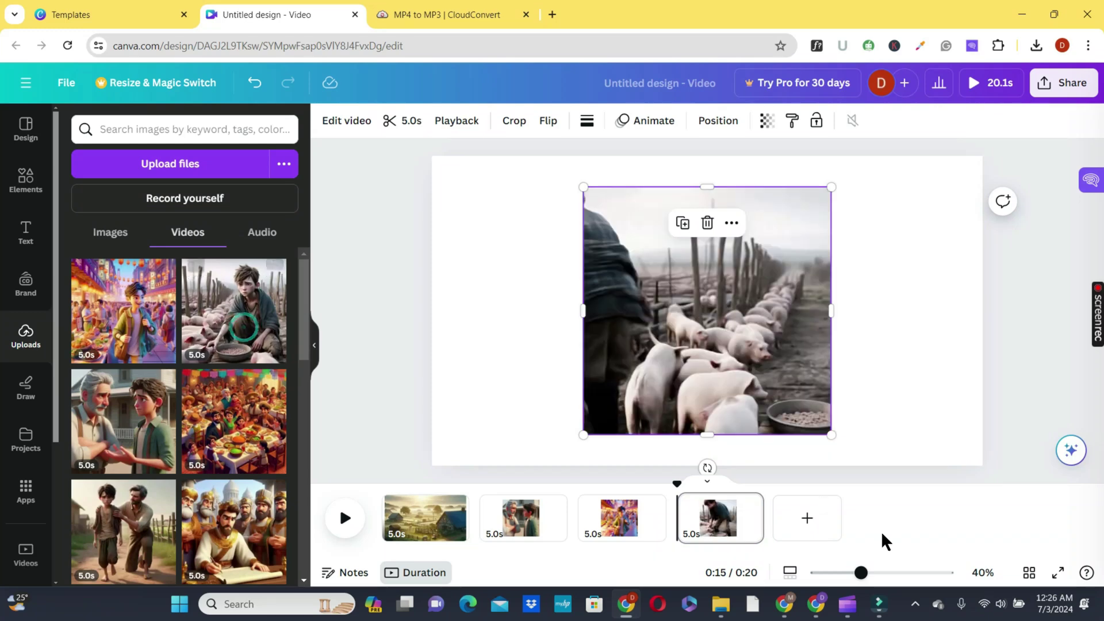
left_click(820, 533)
left_click(124, 420)
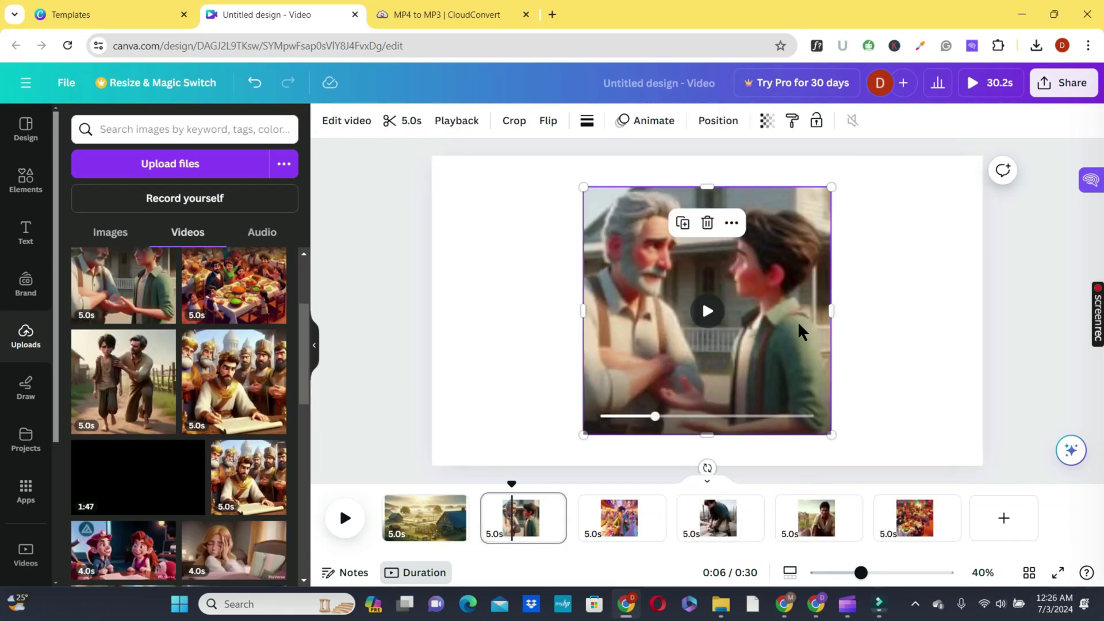
Set the father-and-son video as the second page's background and shift it down within the frame to show both heads.
right_click(799, 323)
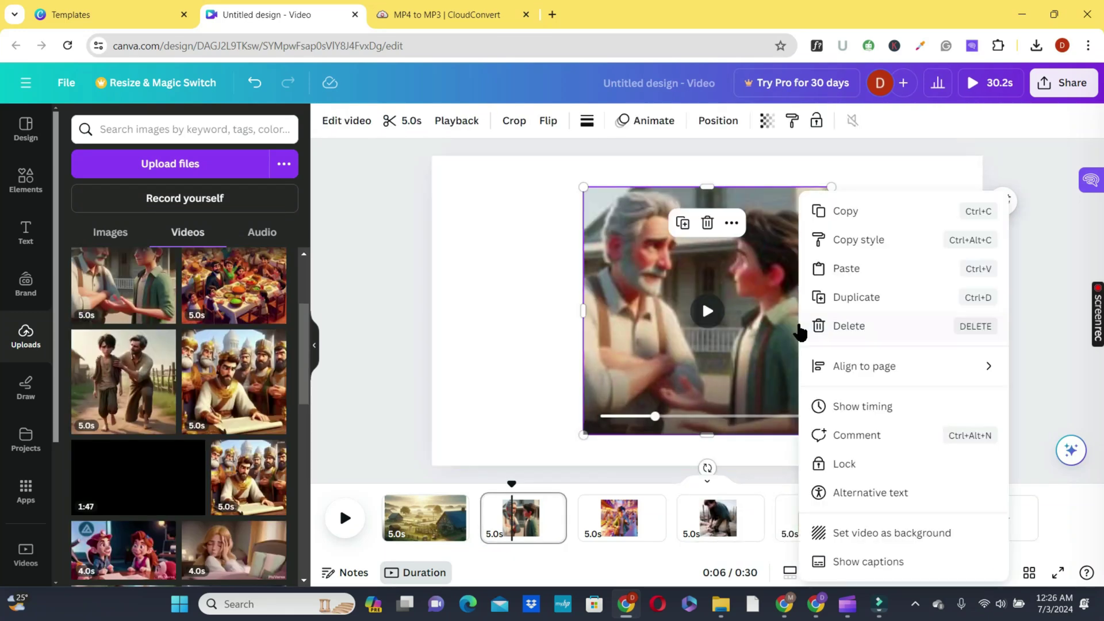
left_click(906, 535)
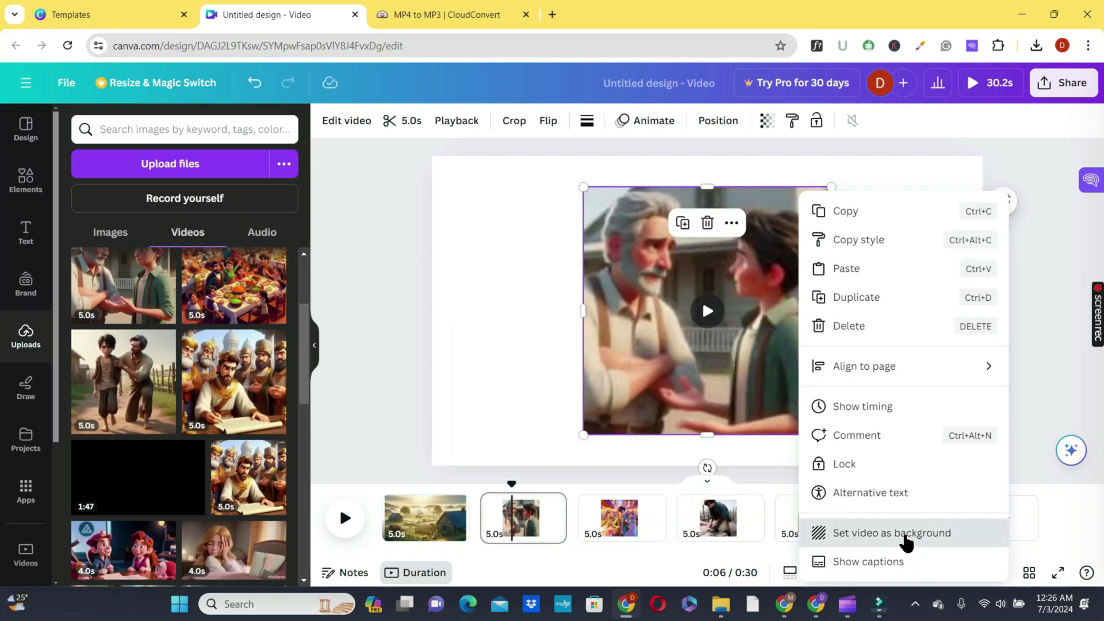
left_click(905, 535)
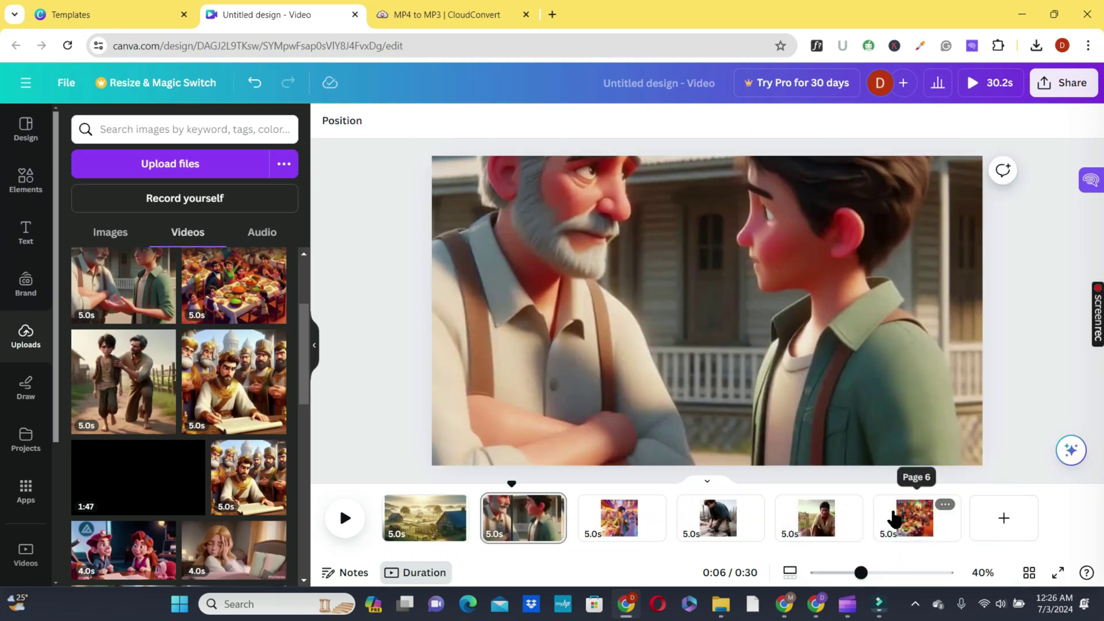
left_click(705, 314)
left_click(706, 311)
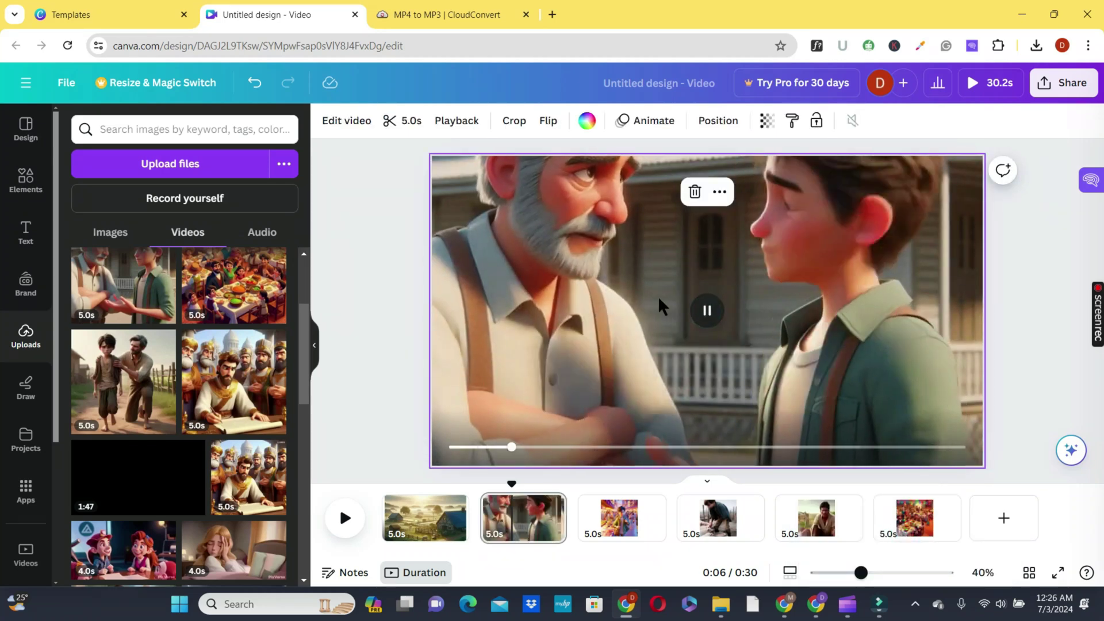
double_click(660, 303)
left_click_drag(659, 298, 663, 387)
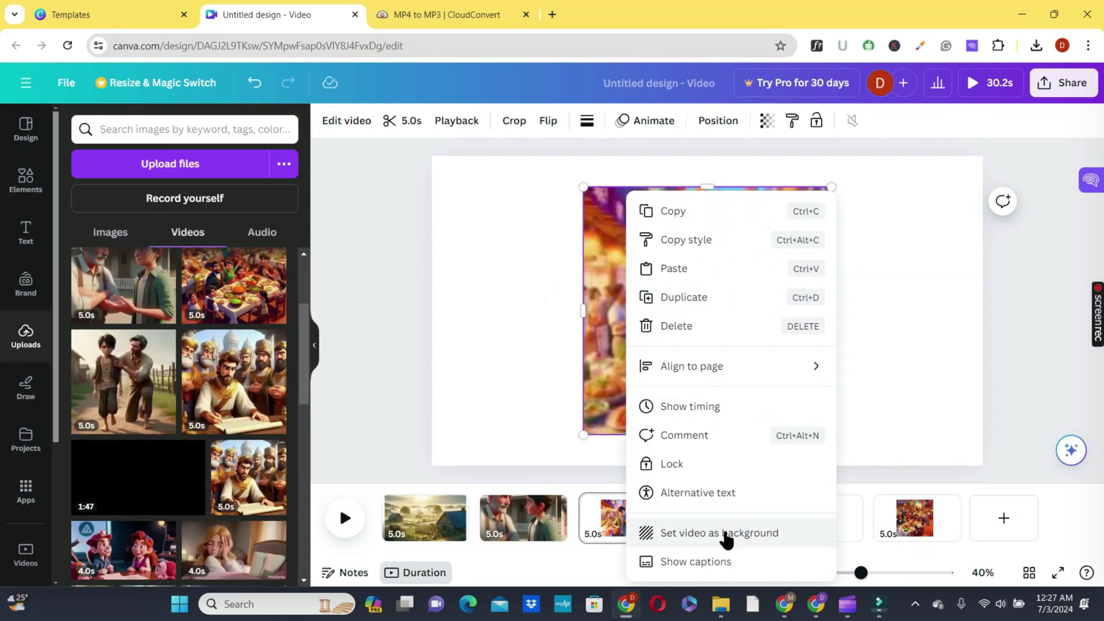
Set the market video as the third page's background and shift it down so the young man's whole head shows.
left_click(698, 532)
right_click(601, 340)
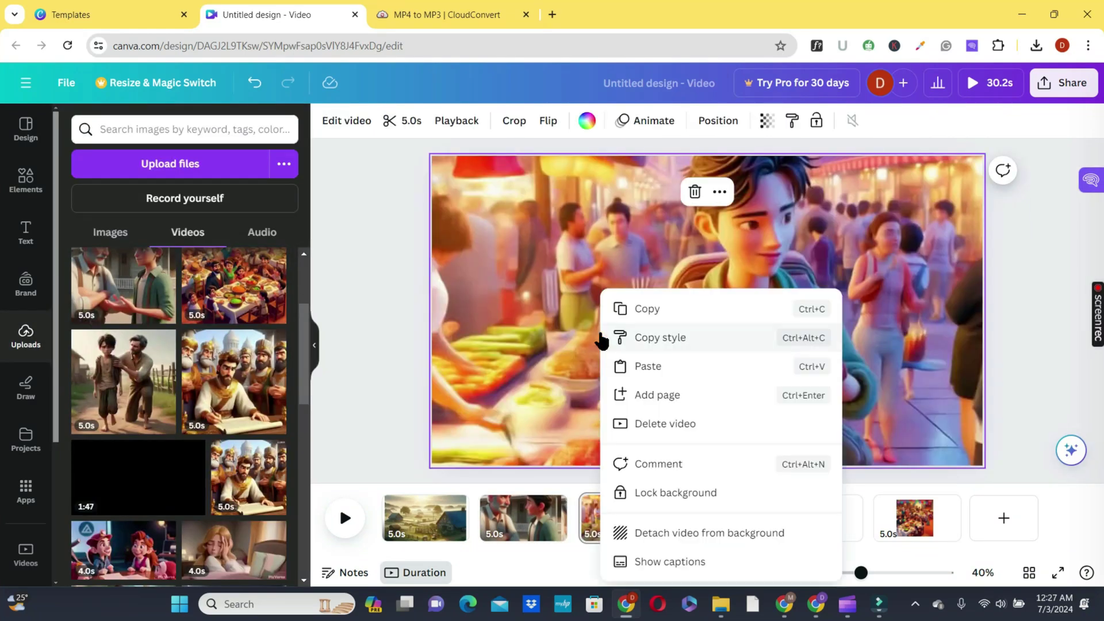
left_click(525, 320)
double_click(525, 318)
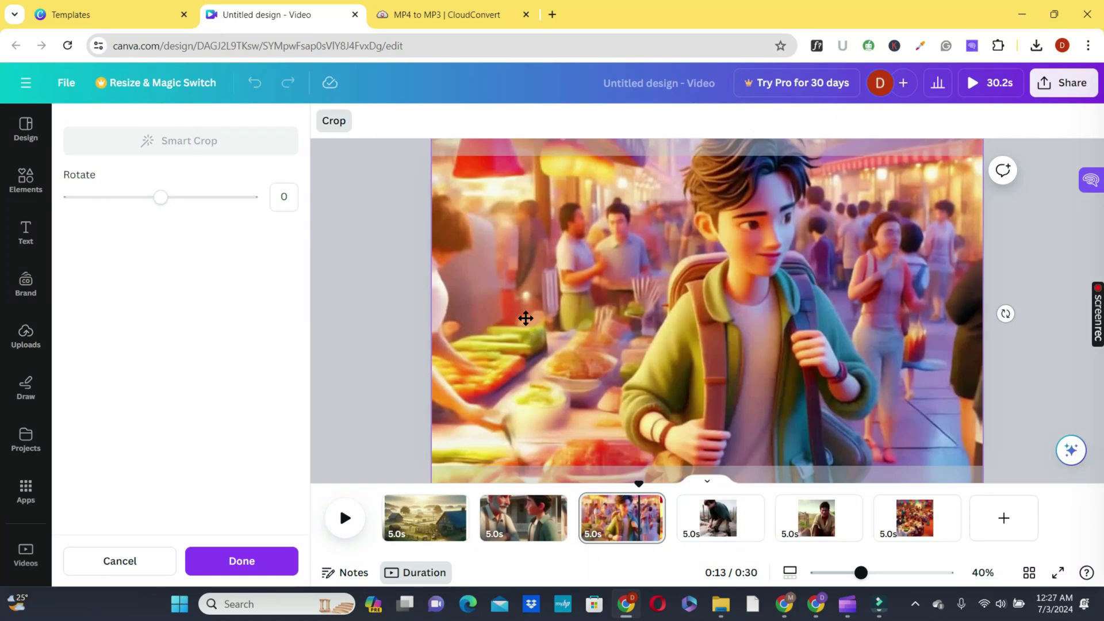
left_click_drag(525, 318, 530, 403)
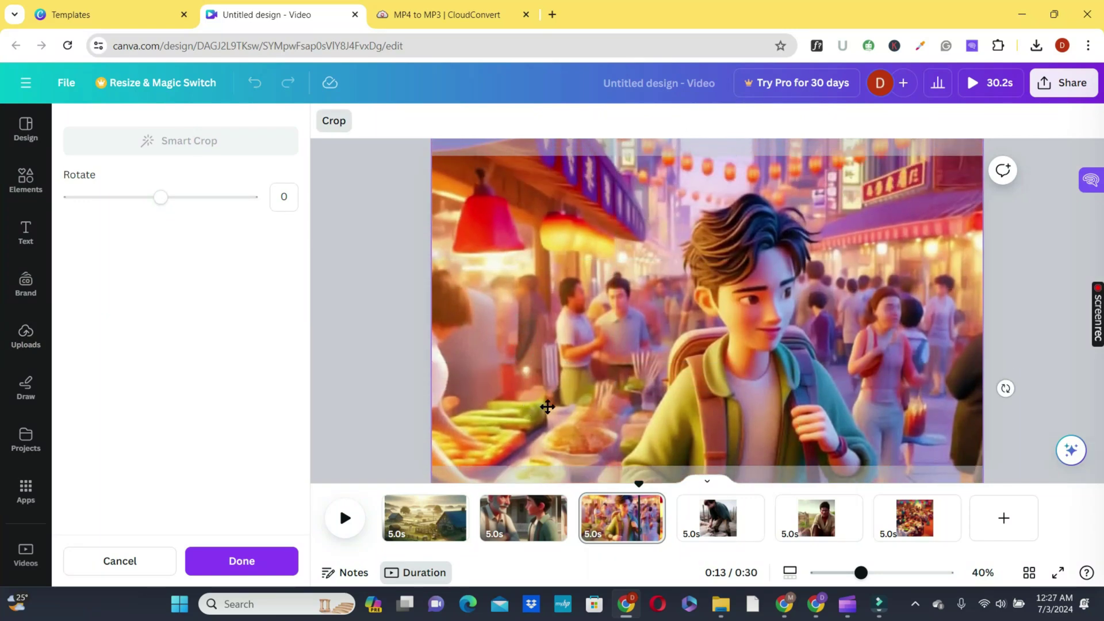
left_click(719, 520)
left_click(254, 85)
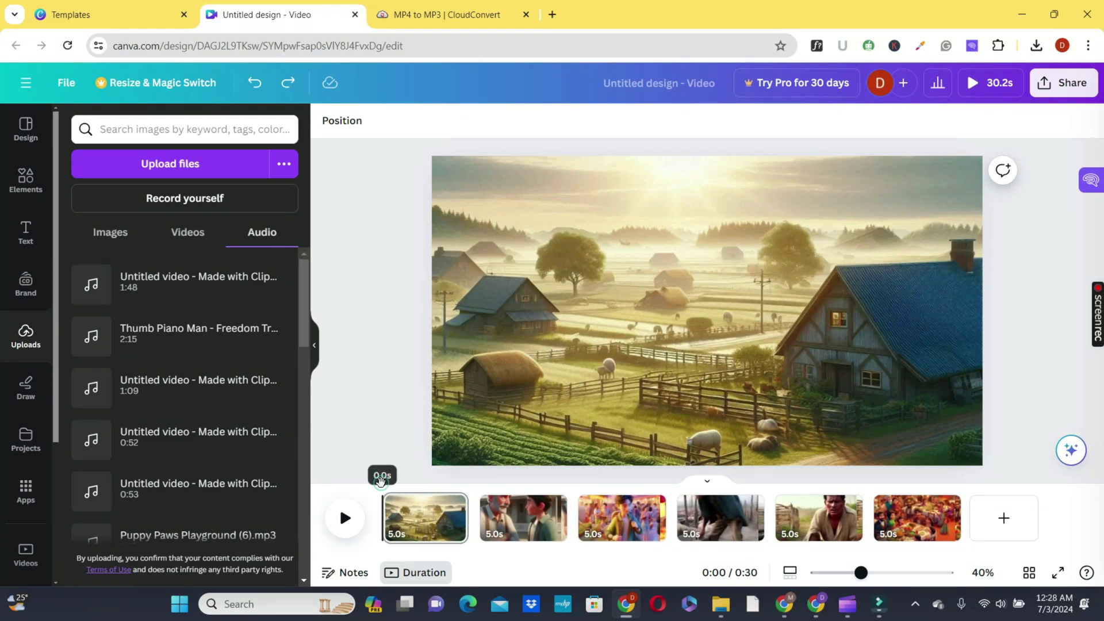
Add the uploaded 1:48 Clipchamp voiceover to the timeline from the start and play its opening.
left_click(220, 296)
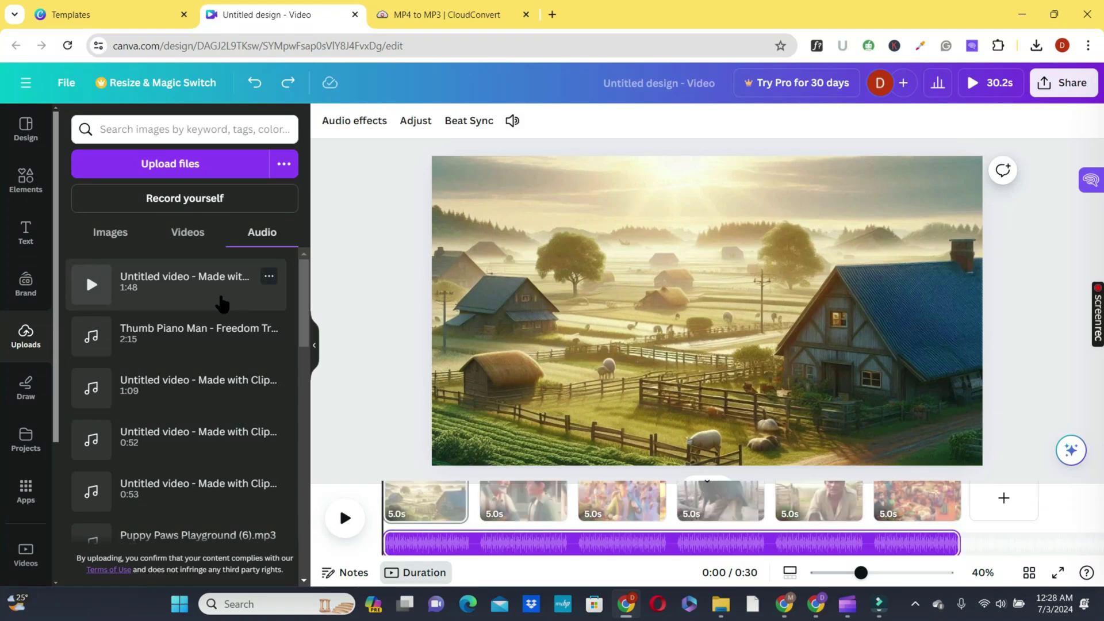
key("space")
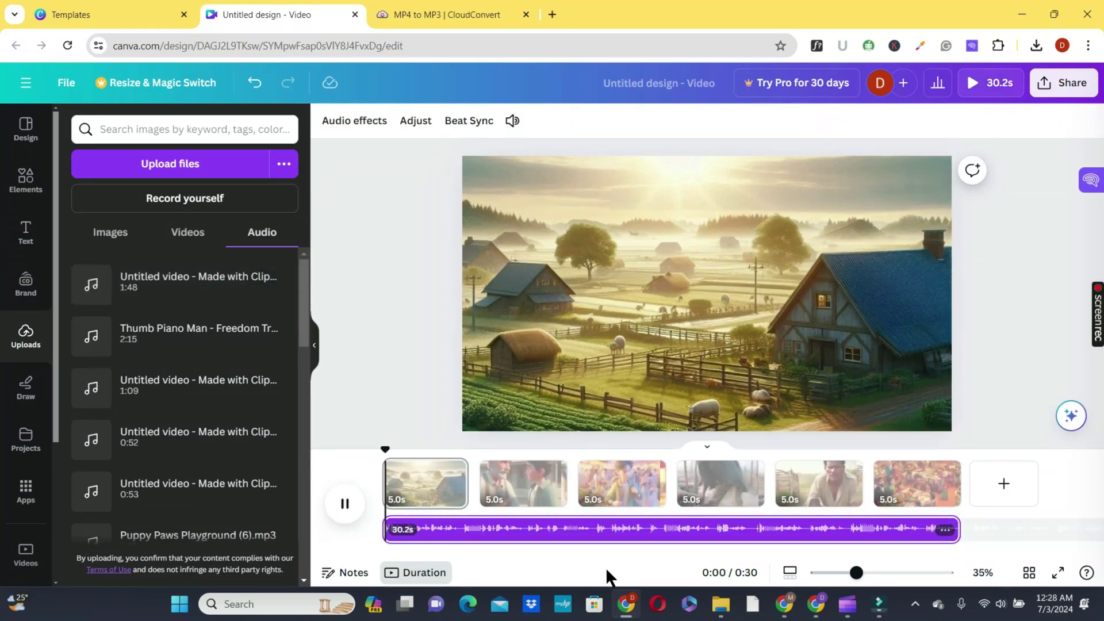
key("space")
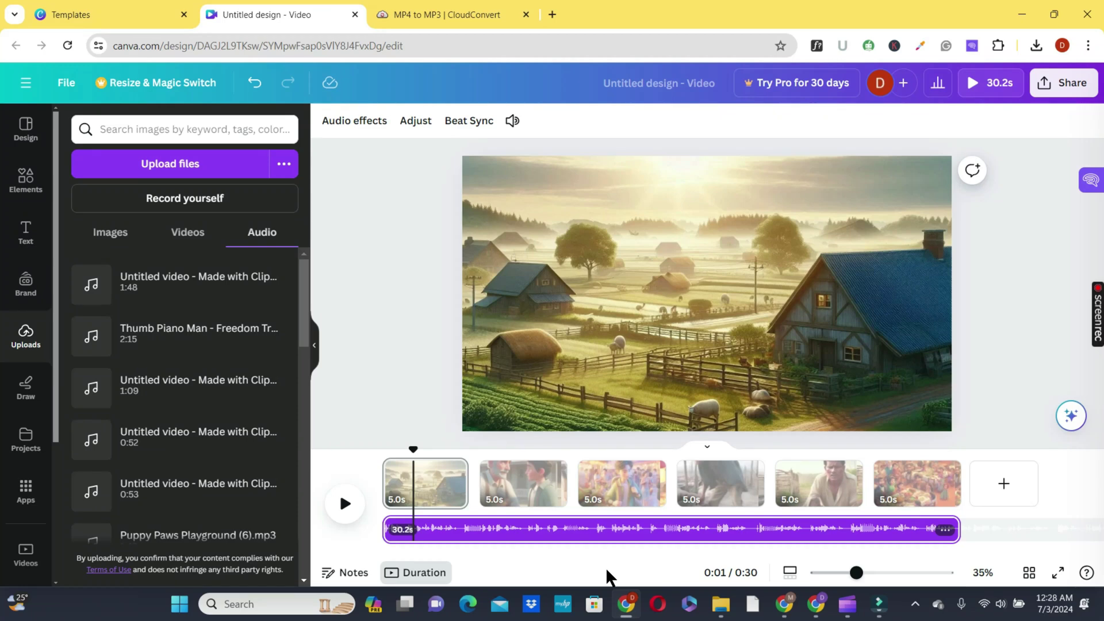
Duplicate the sunrise farm page at the start of the timeline.
key("space")
left_click(476, 462)
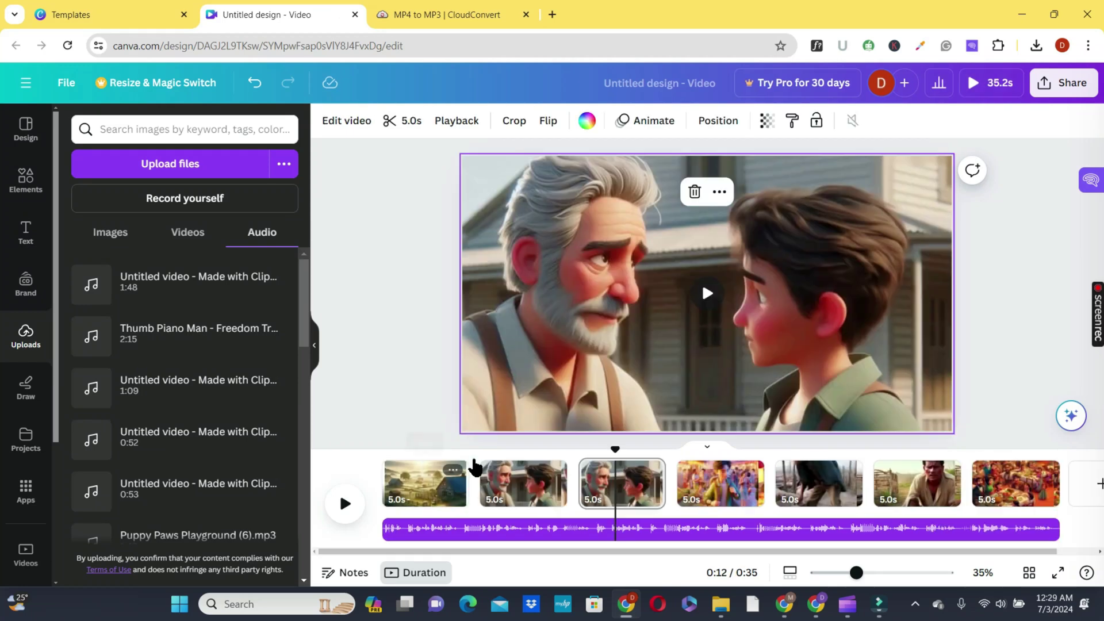
key("ctrl+d")
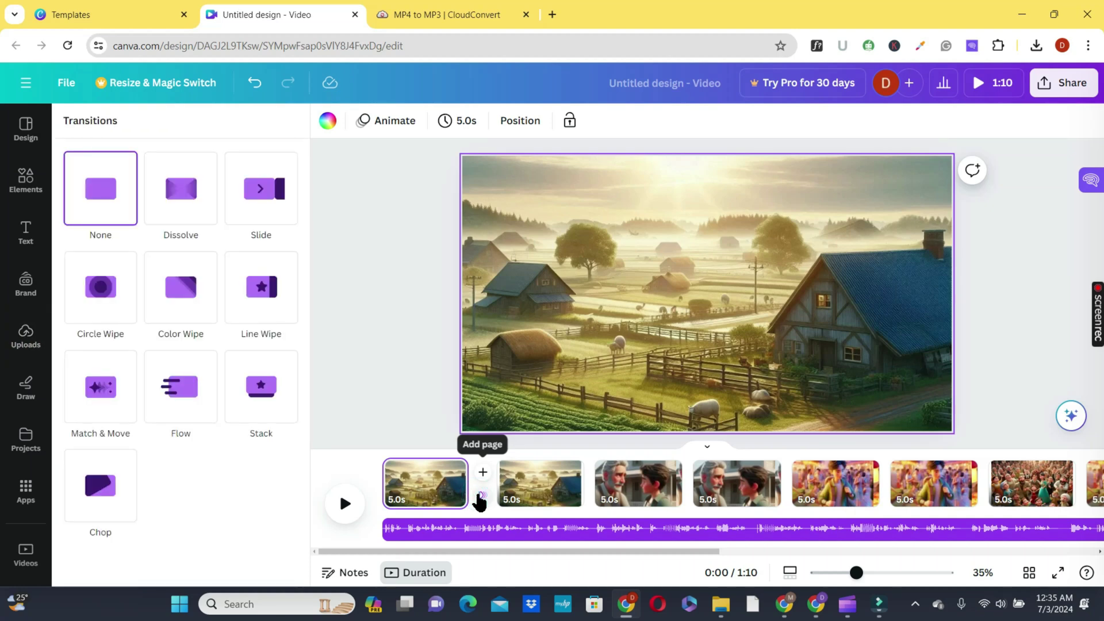
Add a Dissolve transition after the first page and apply it between all pages.
left_click(178, 192)
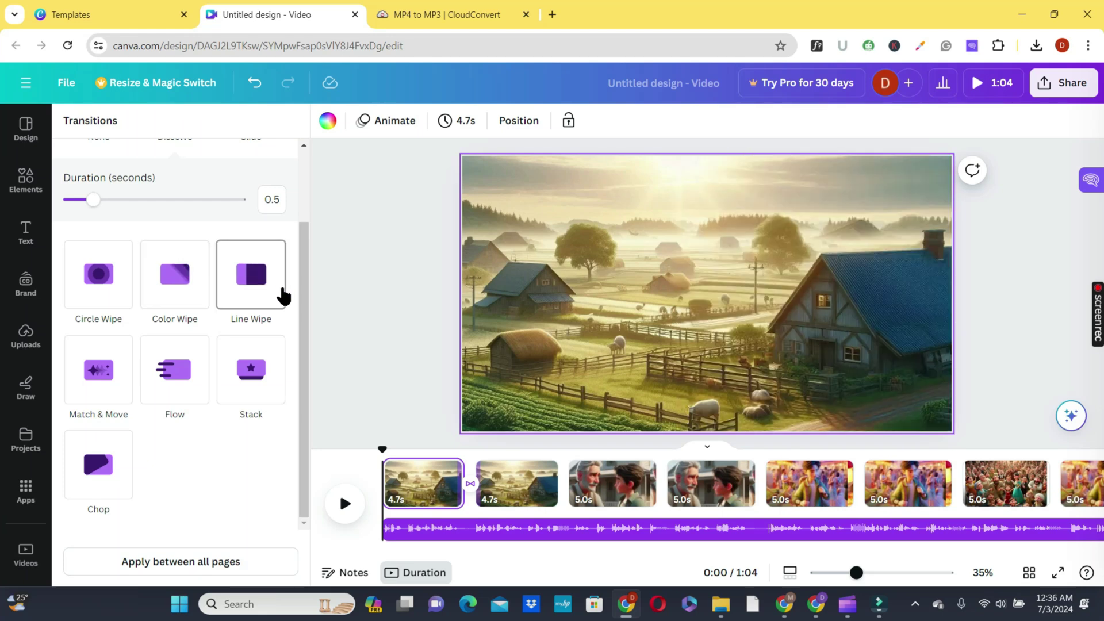
left_click(240, 366)
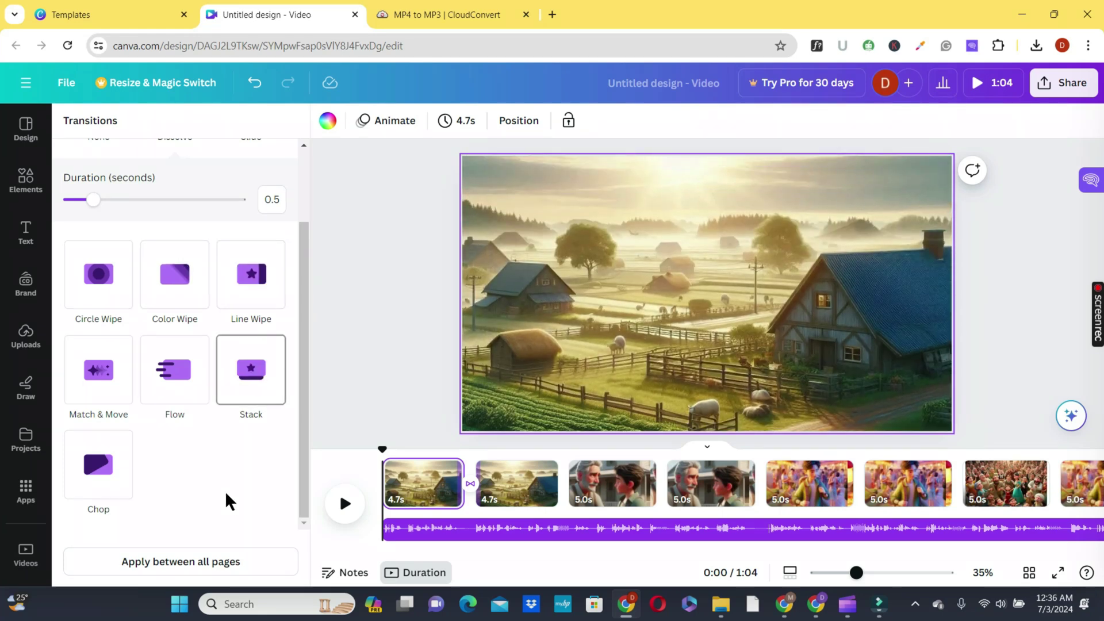
left_click(192, 563)
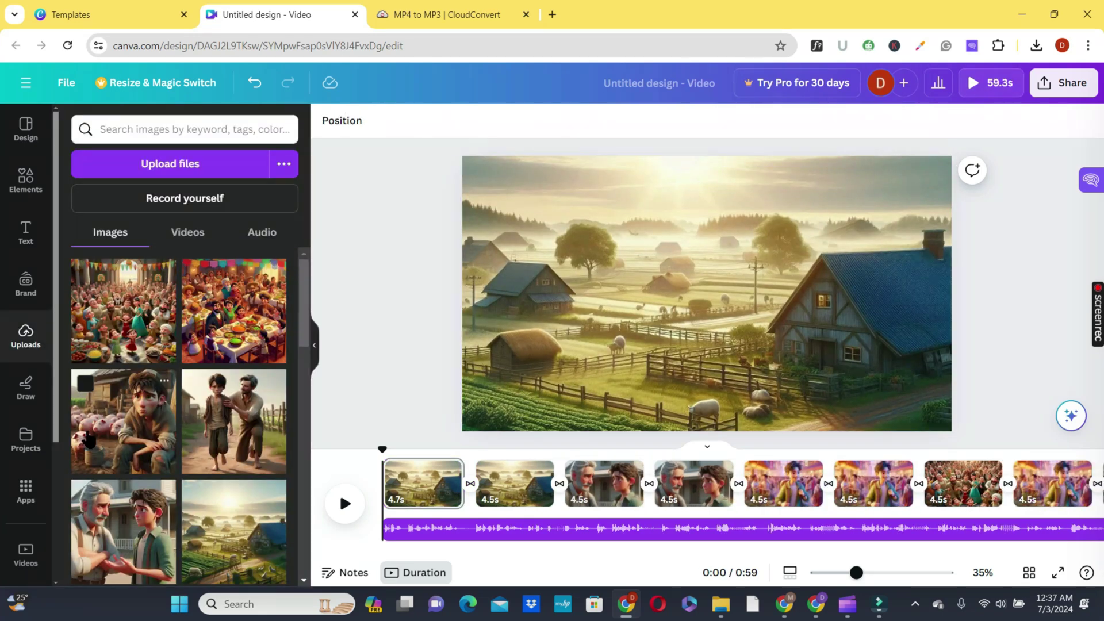
Add a heading reading "THE PRODIGAL SON" to the first page.
left_click(27, 232)
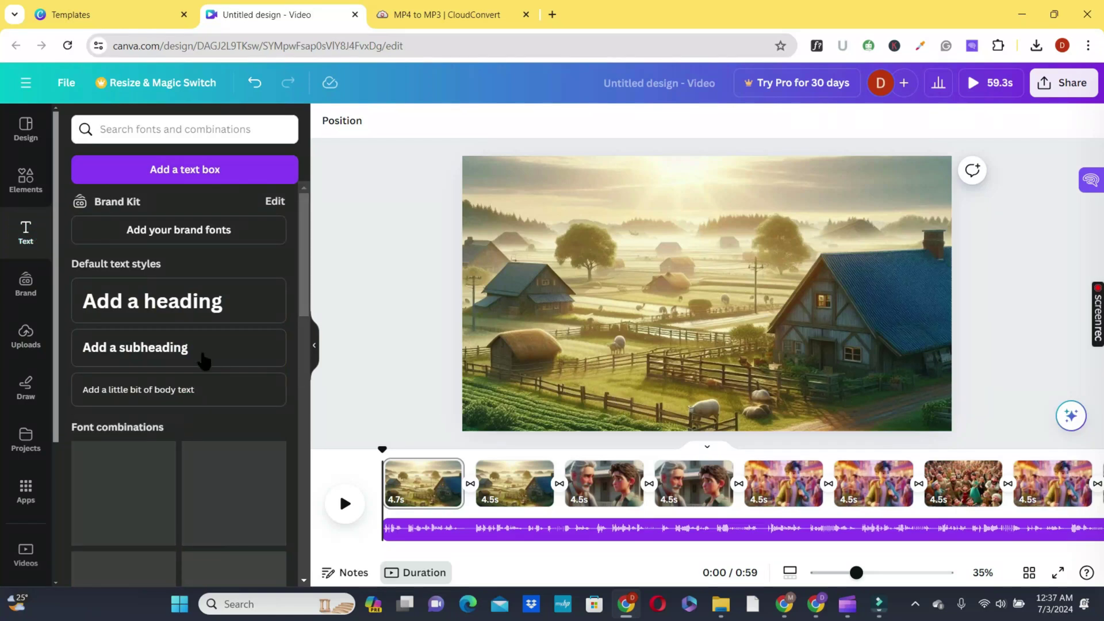
left_click(196, 310)
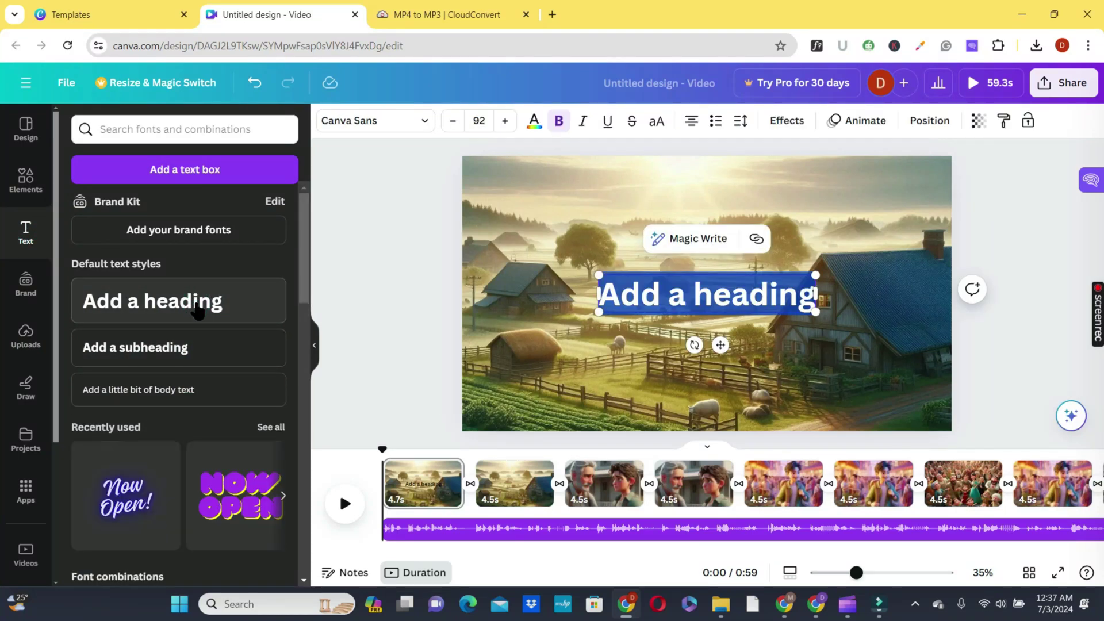
type("THE")
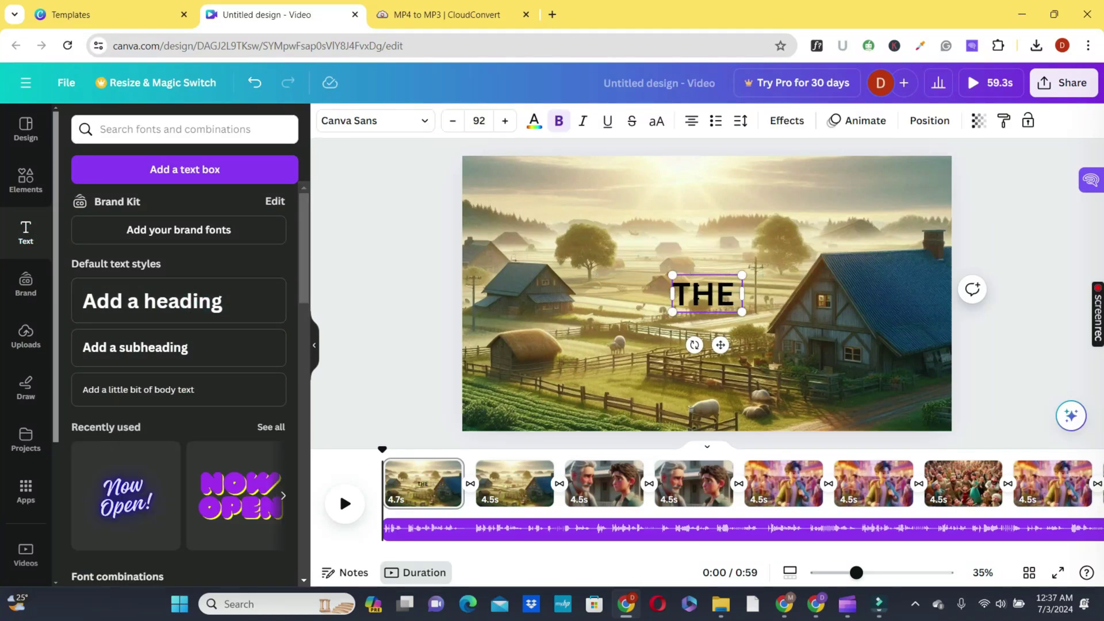
type(" PRODI")
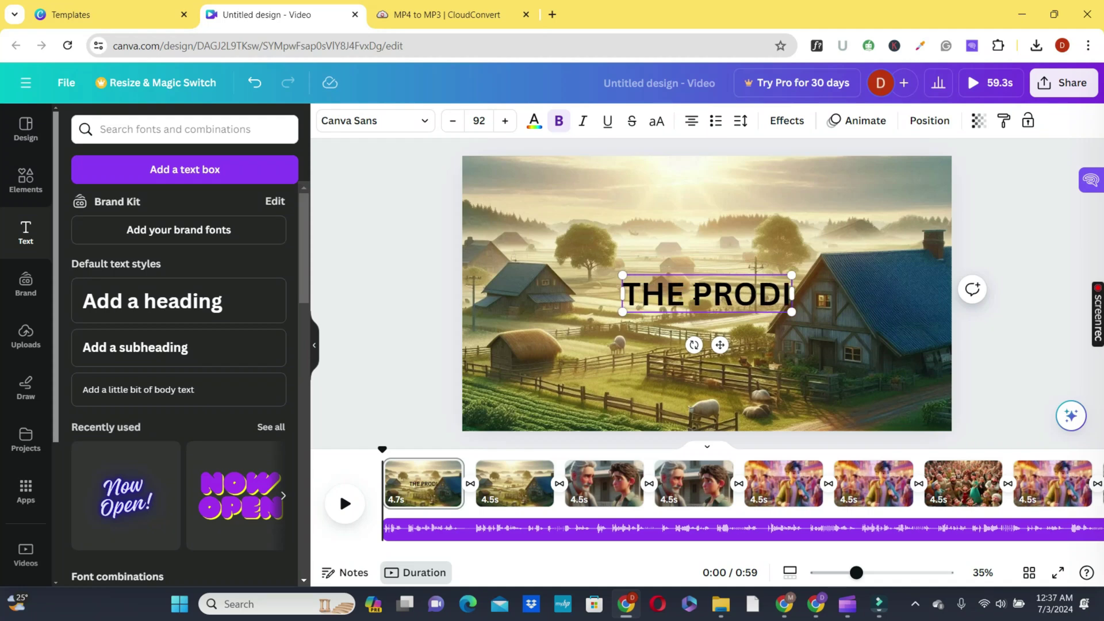
type("GAL SON")
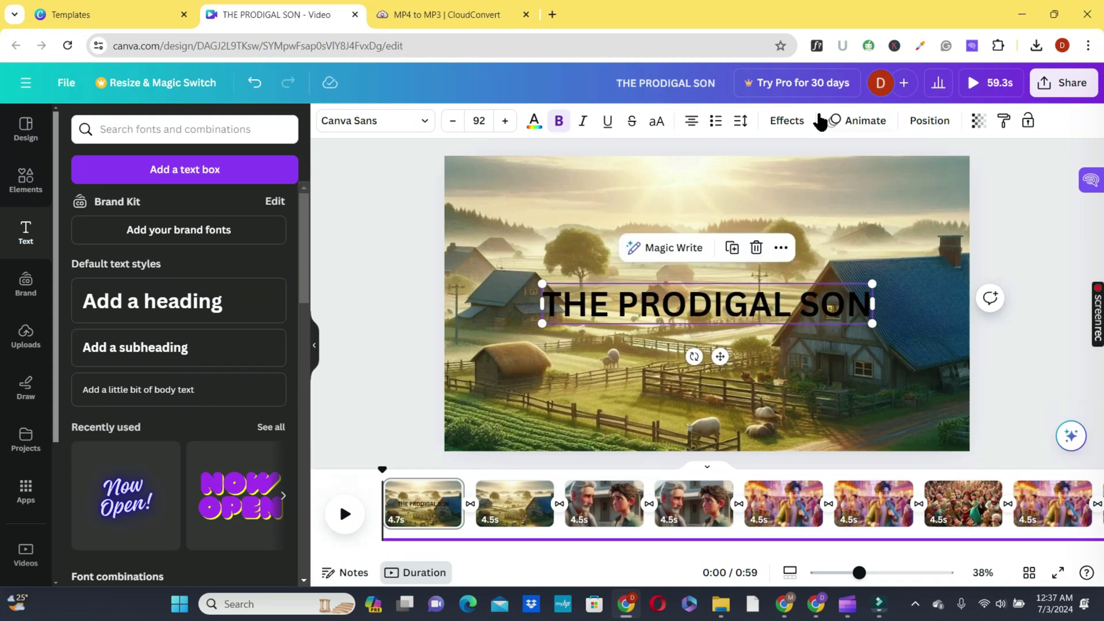
Give the title heading the Splice effect in white and a Wipe text animation.
left_click(788, 121)
left_click(176, 305)
left_click(274, 532)
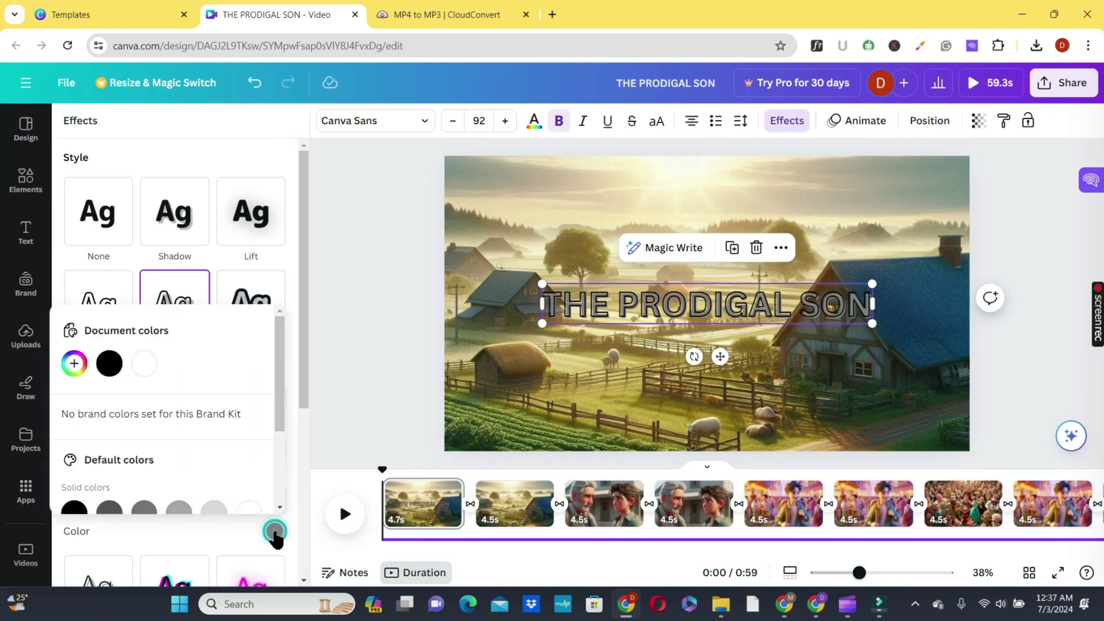
left_click(144, 364)
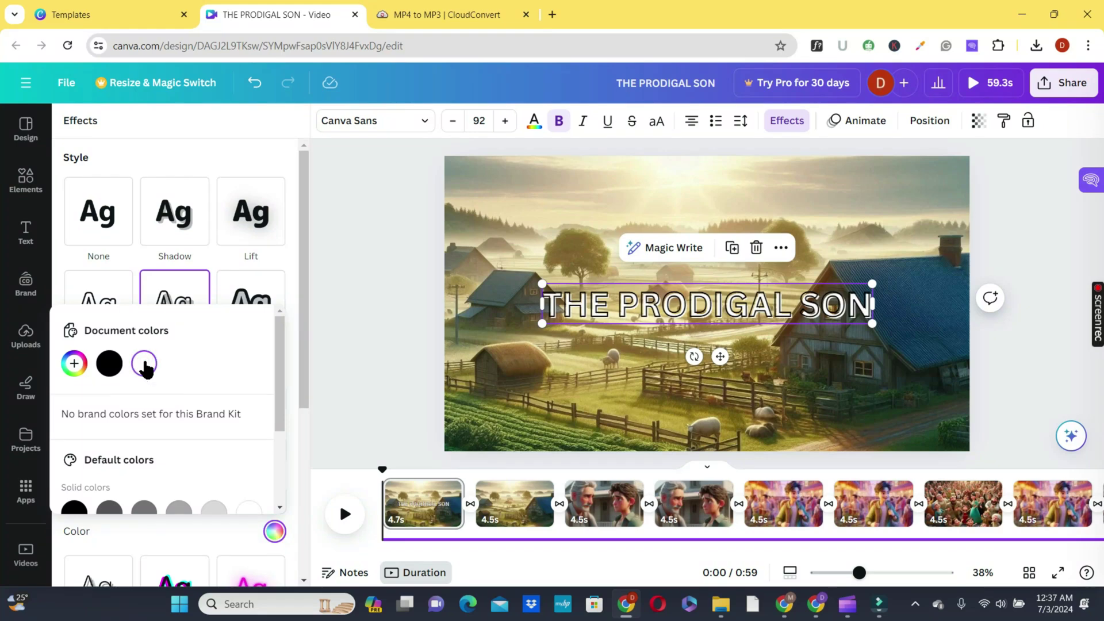
left_click(863, 122)
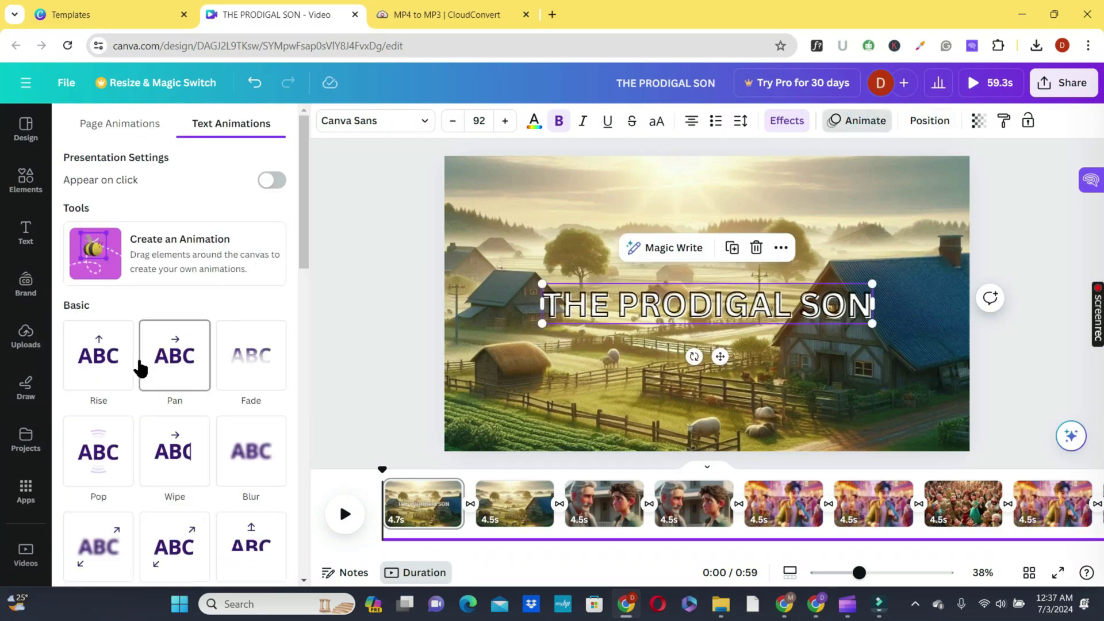
left_click(166, 459)
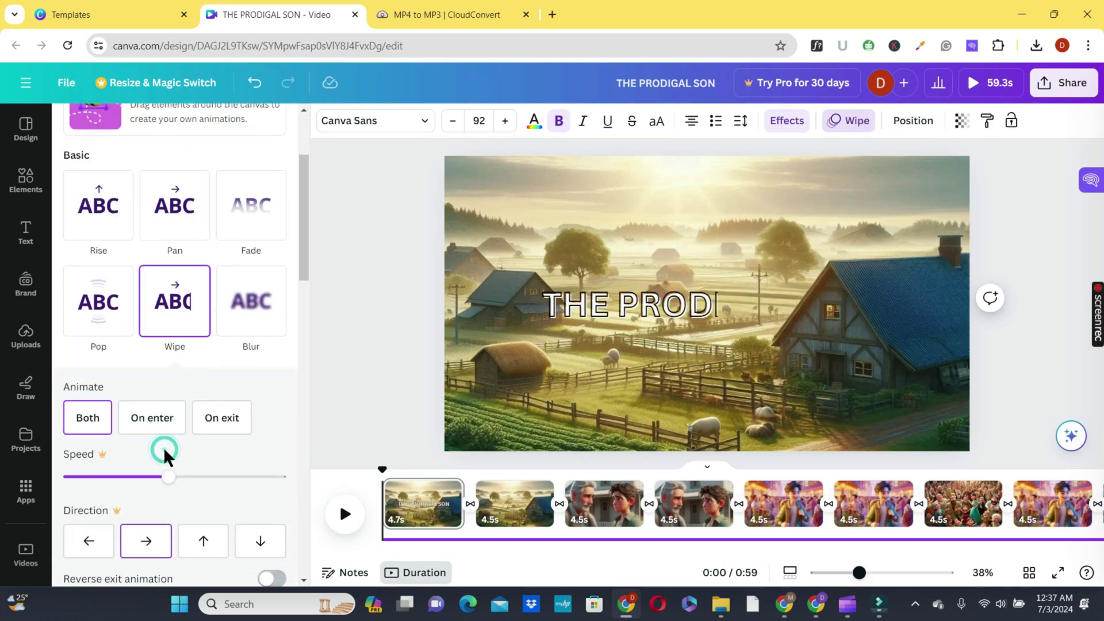
Download the finished "THE PRODIGAL SON" video design to the computer.
left_click(1040, 350)
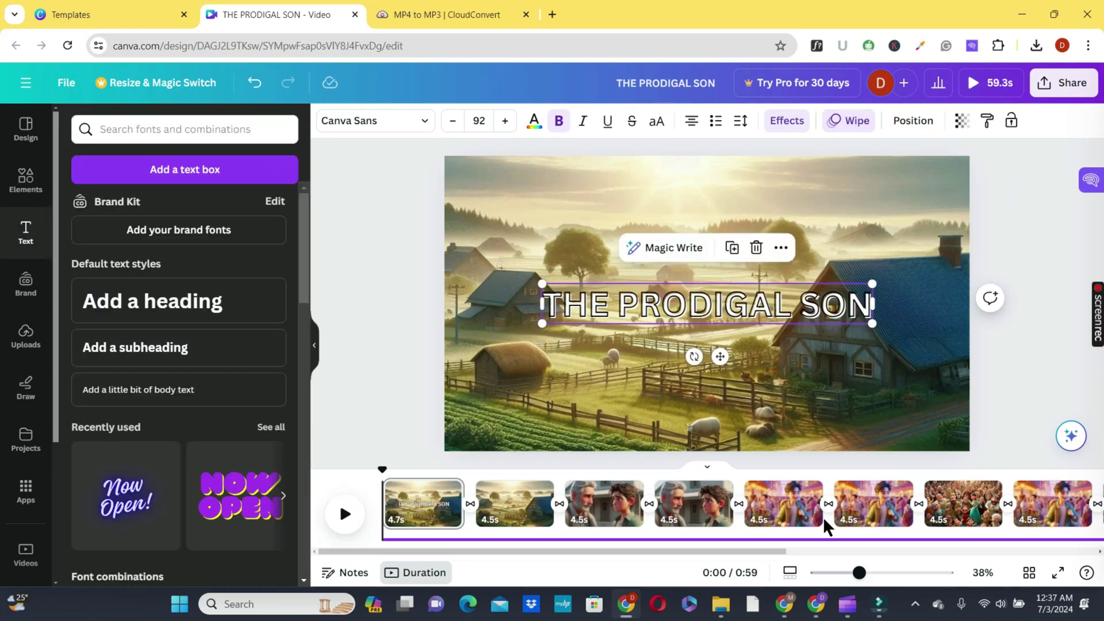
left_click(1070, 84)
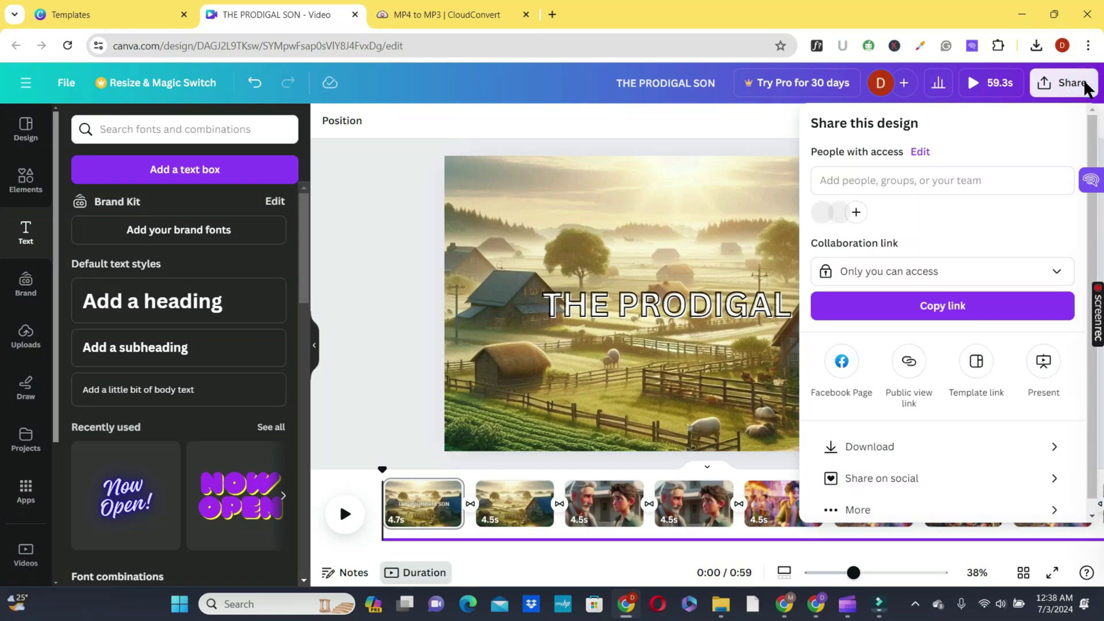
left_click(901, 454)
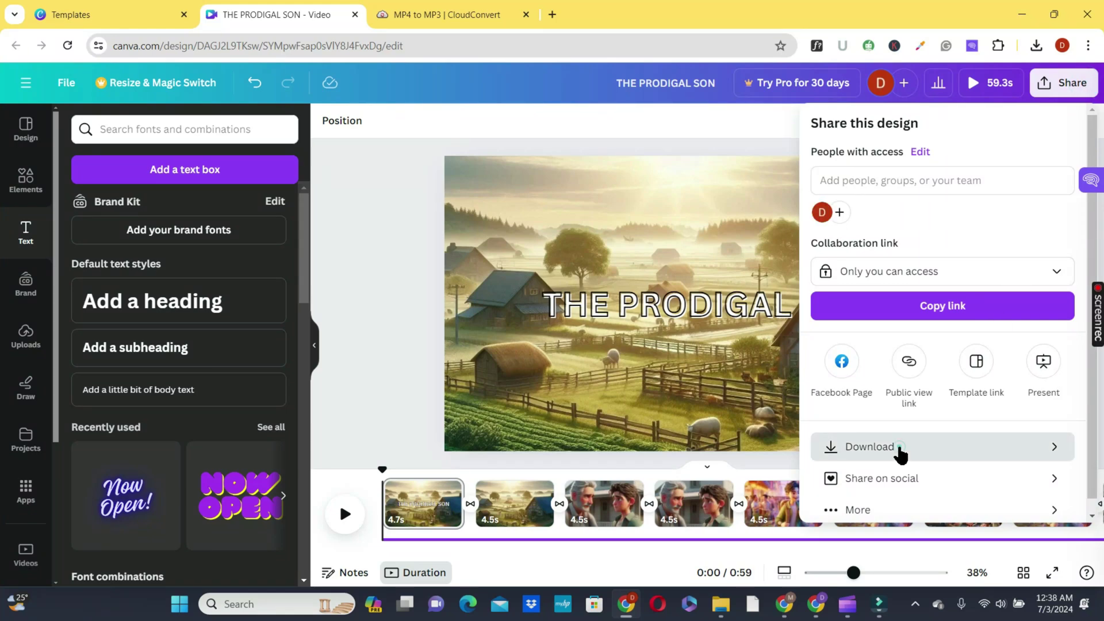
left_click(946, 432)
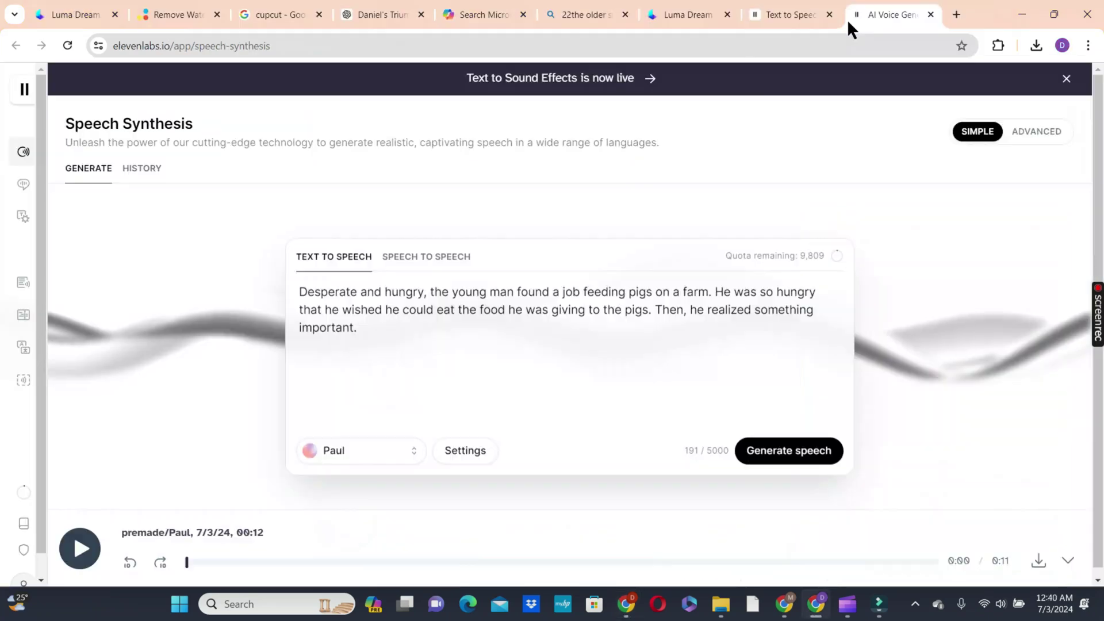
Switch to CapCut in the other browser window and create a new 16:9 video project.
left_click(285, 15)
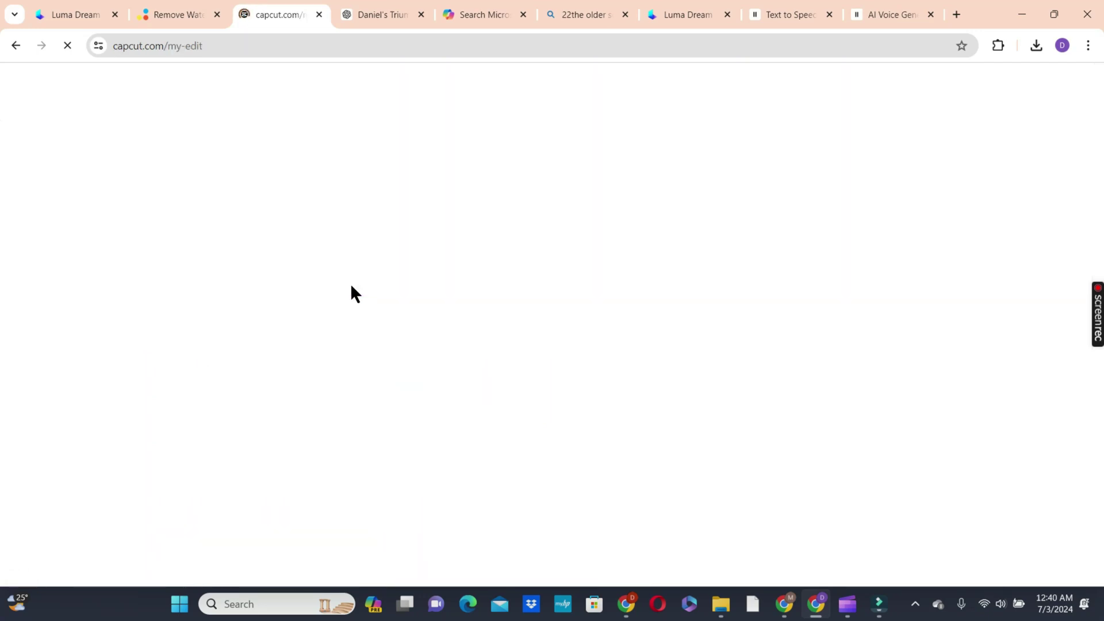
key("alt+Left")
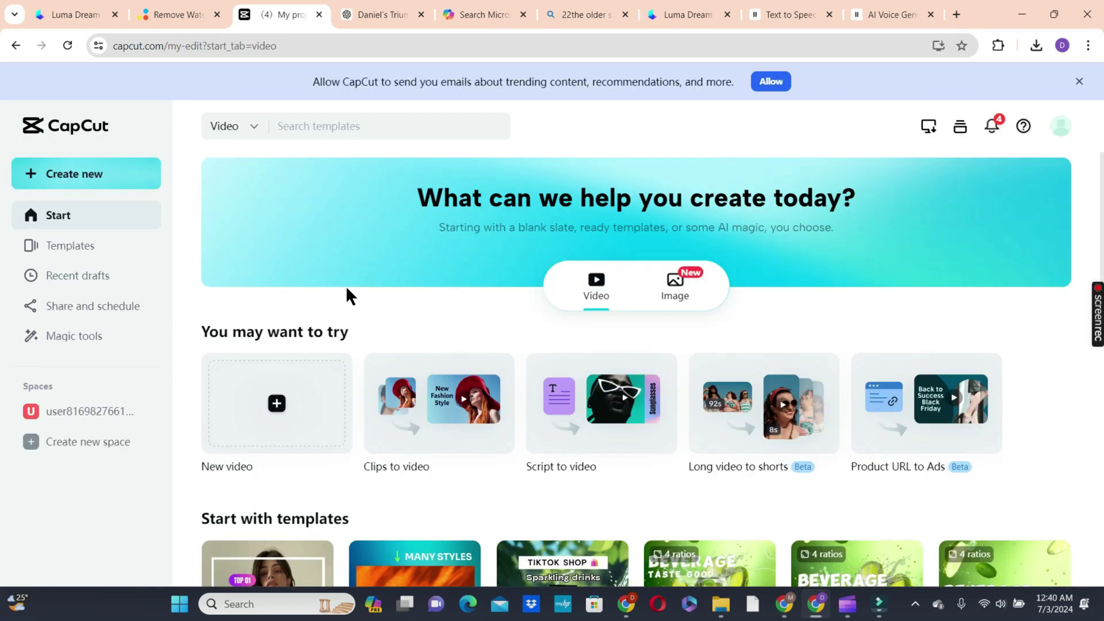
left_click(86, 190)
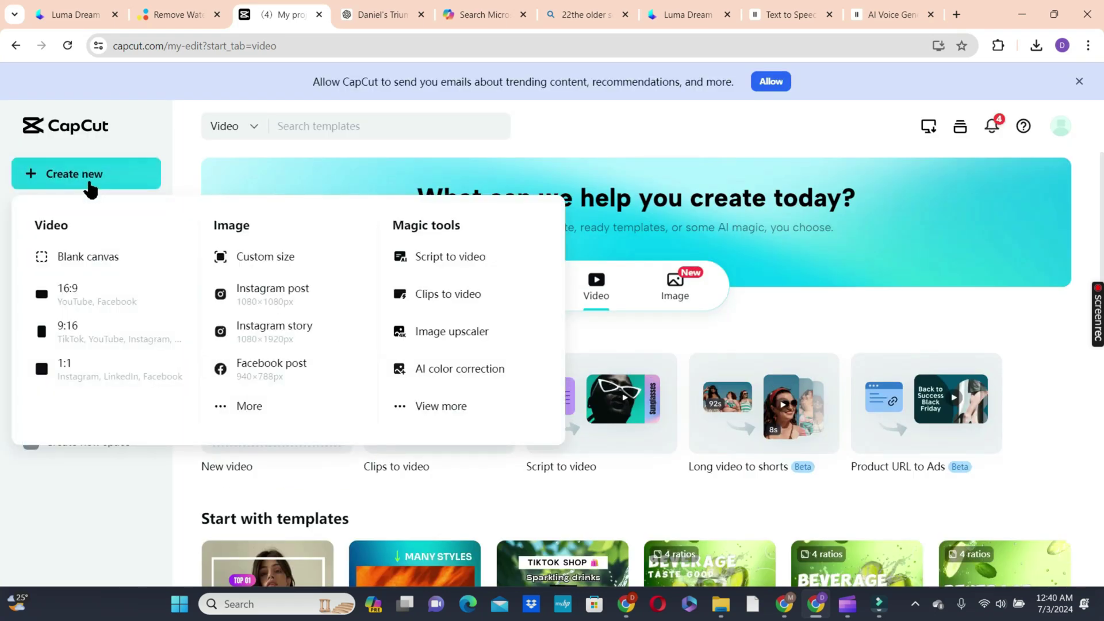
left_click(90, 183)
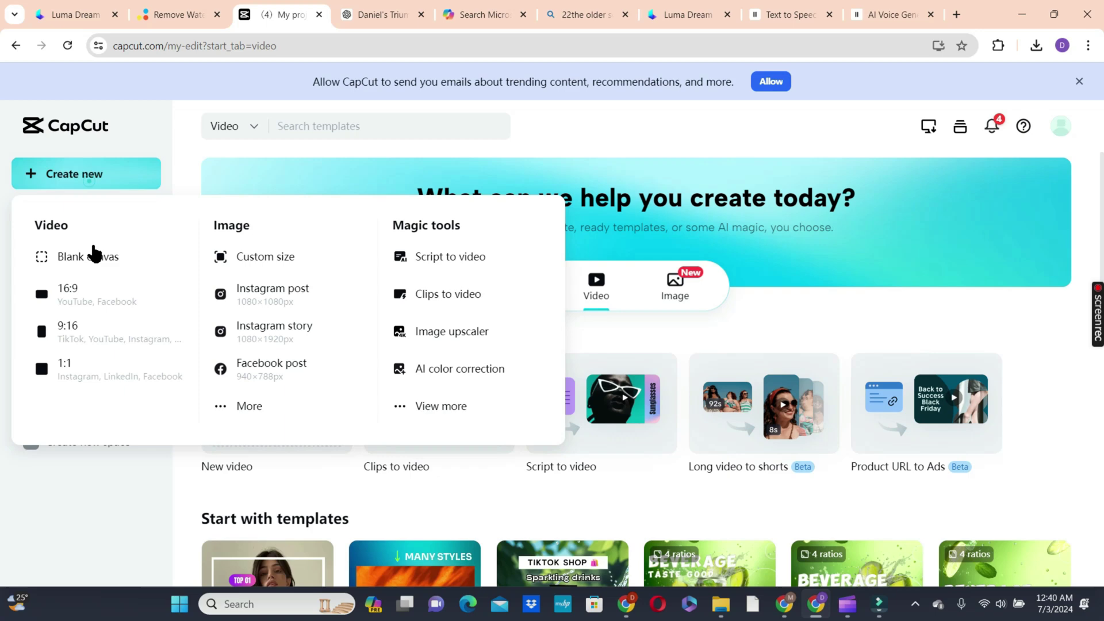
left_click(81, 291)
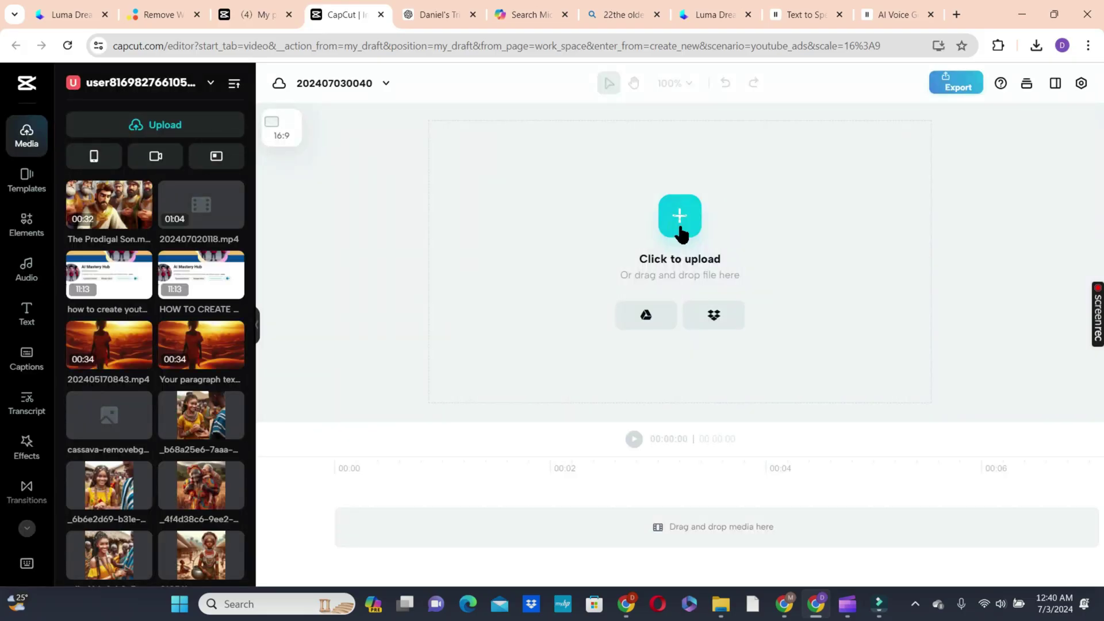
Upload the "THE PRODIGAL SON (1)" video from Downloads into the project and check its upload progress.
left_click(679, 223)
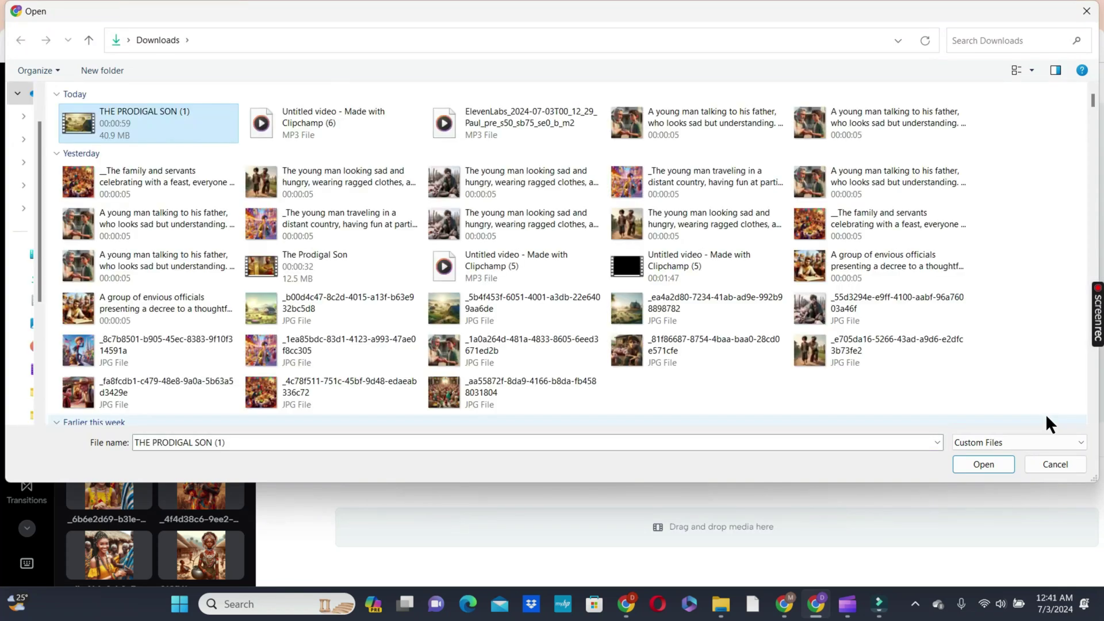
left_click(985, 465)
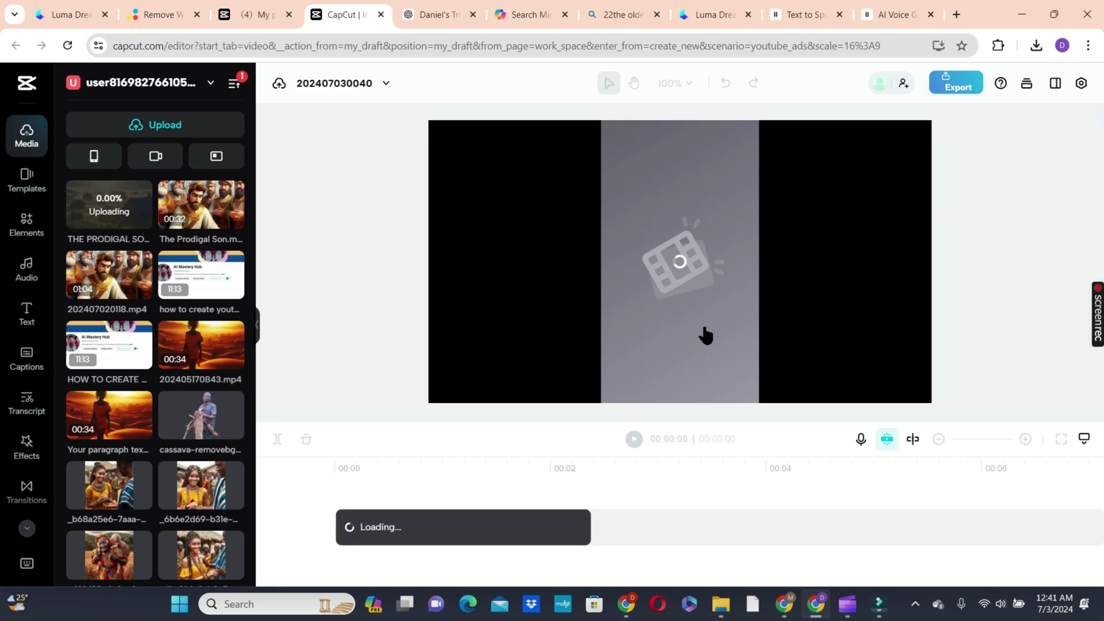
left_click(233, 124)
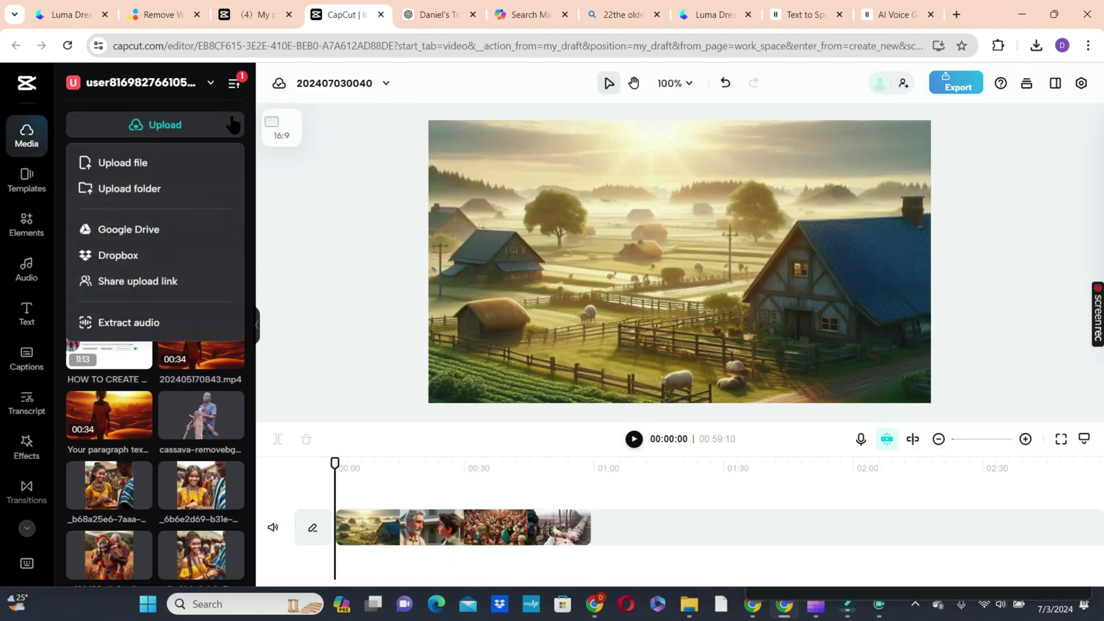
left_click(234, 84)
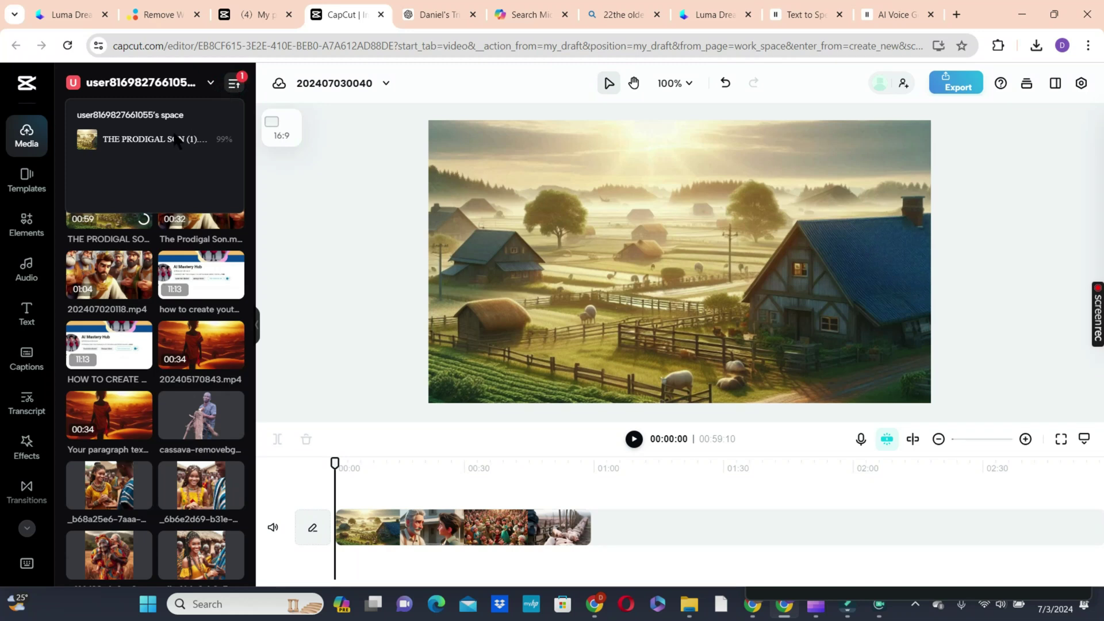
Generate auto captions for the video with English (US) as the spoken language.
left_click(25, 355)
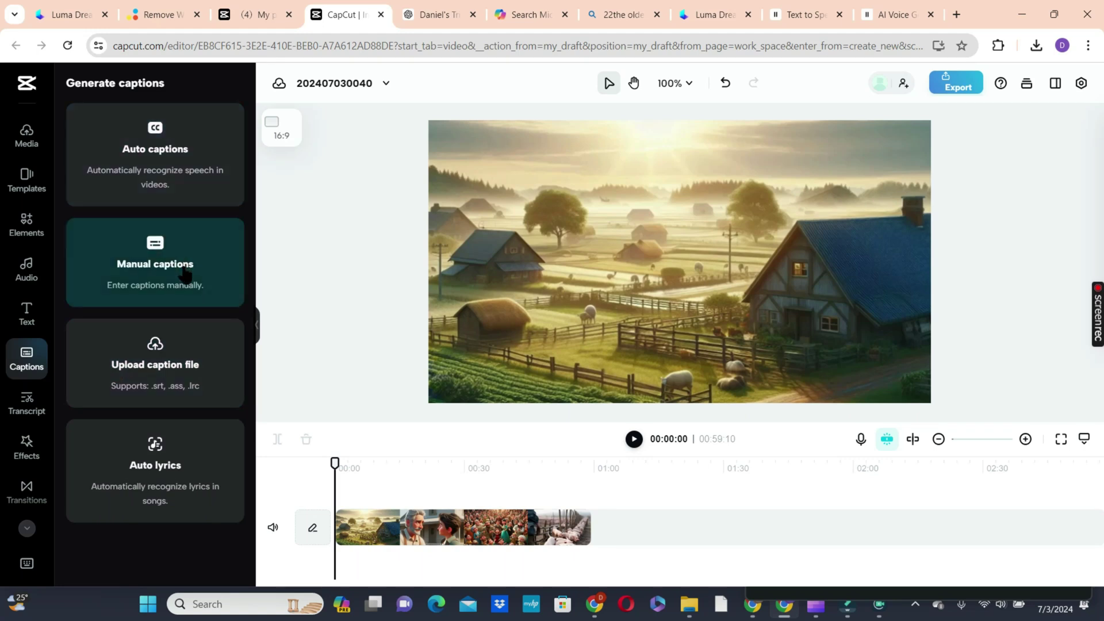
left_click(167, 150)
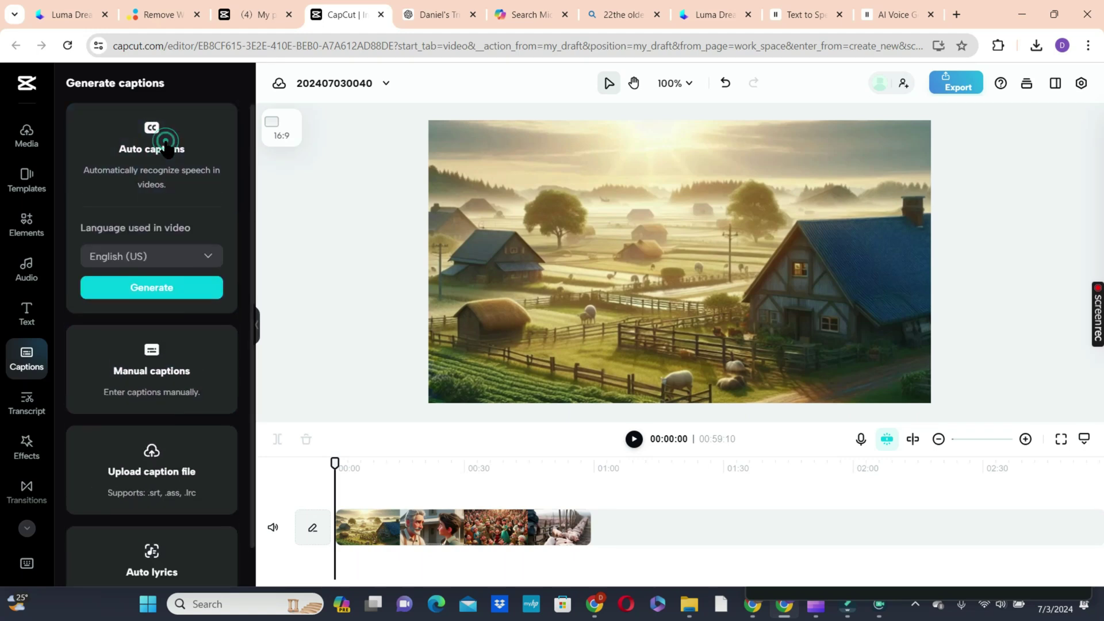
left_click(160, 297)
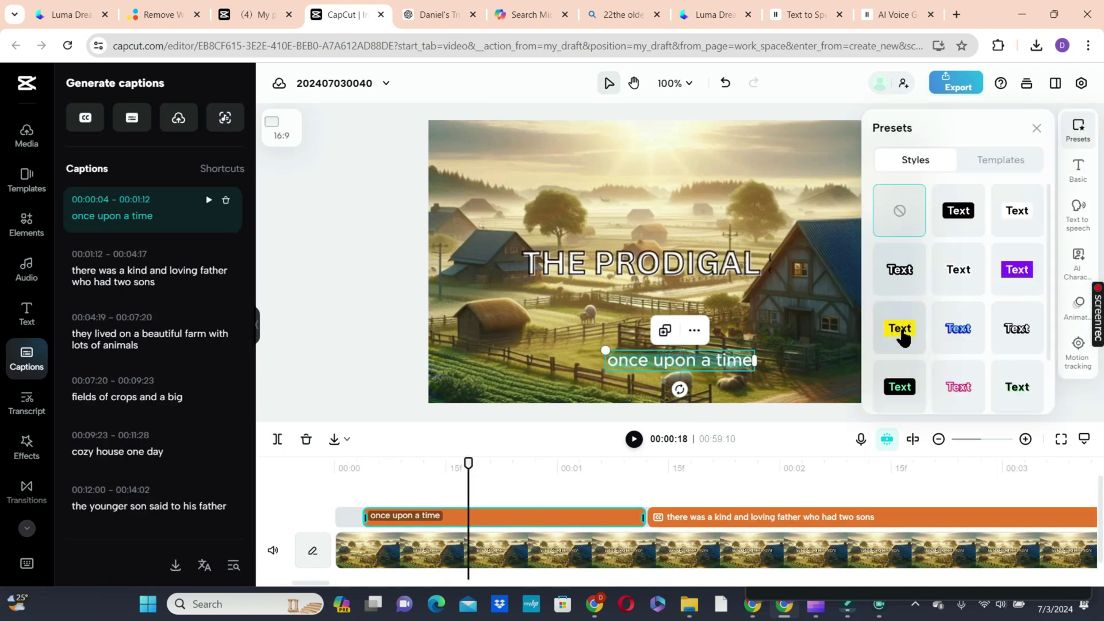
Try the yellow-background, white-outlined and yellow-with-black-outline style presets on the captions.
left_click(901, 333)
left_click(742, 386)
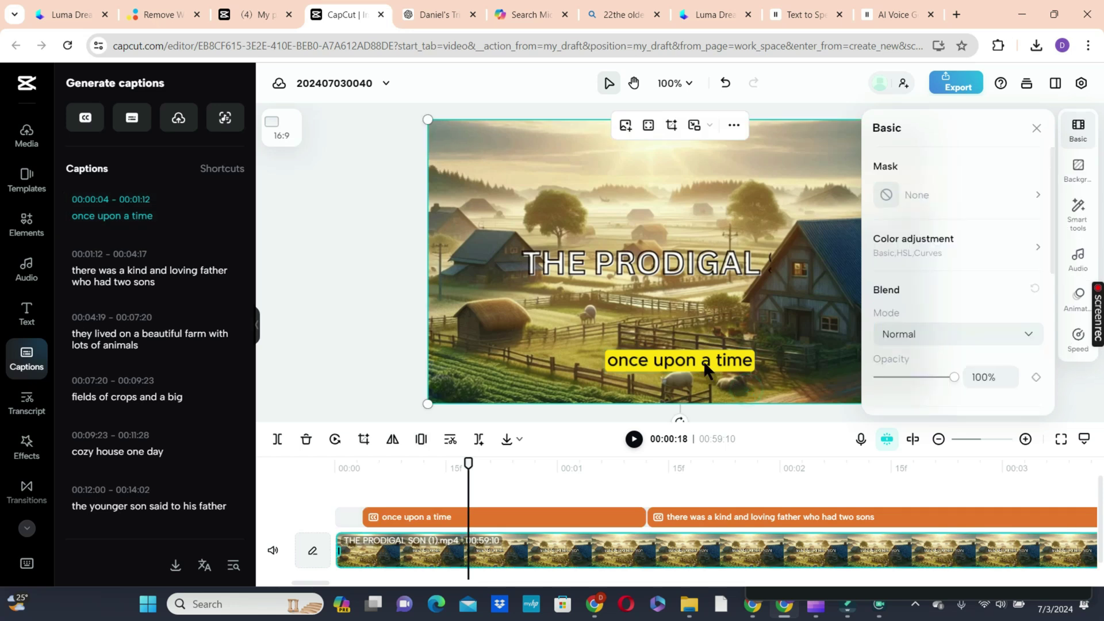
left_click(706, 368)
left_click(1017, 329)
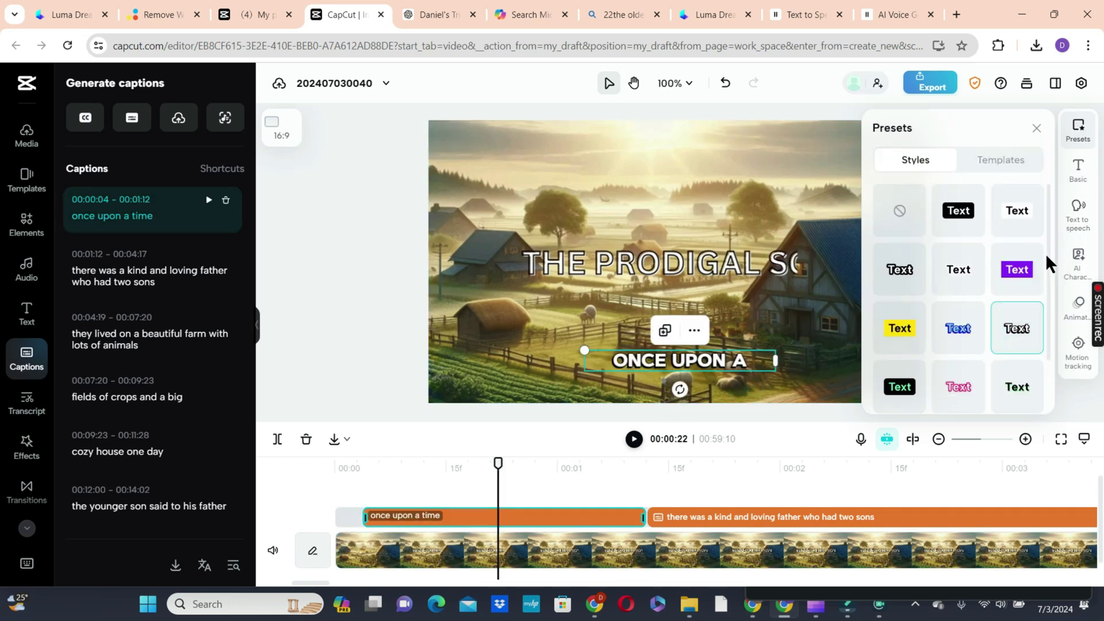
left_click_drag(1049, 262, 1054, 333)
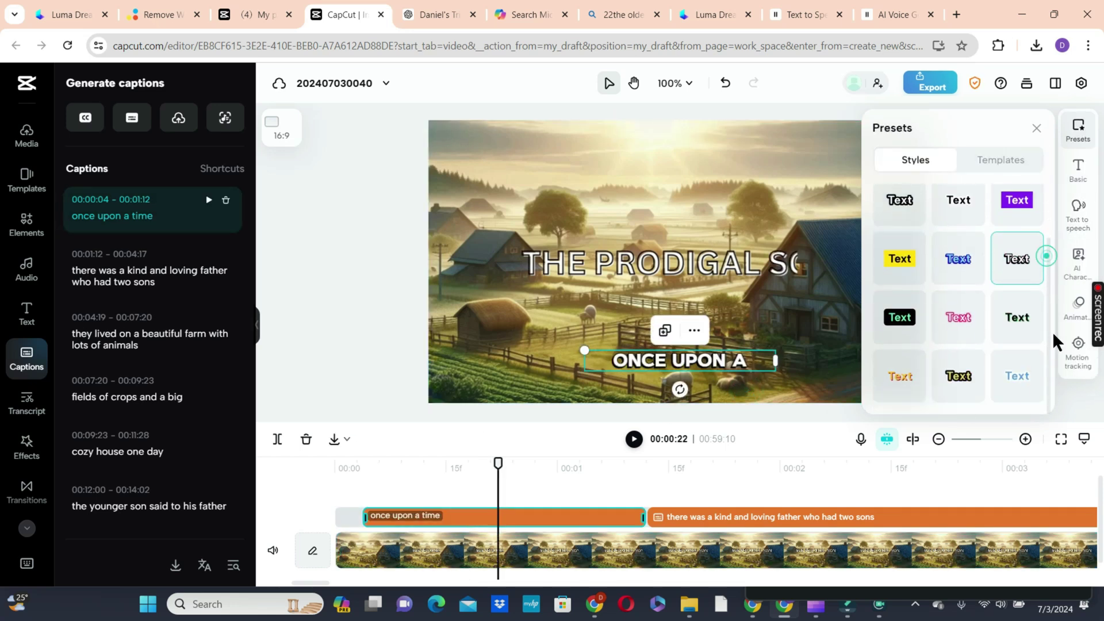
left_click(956, 379)
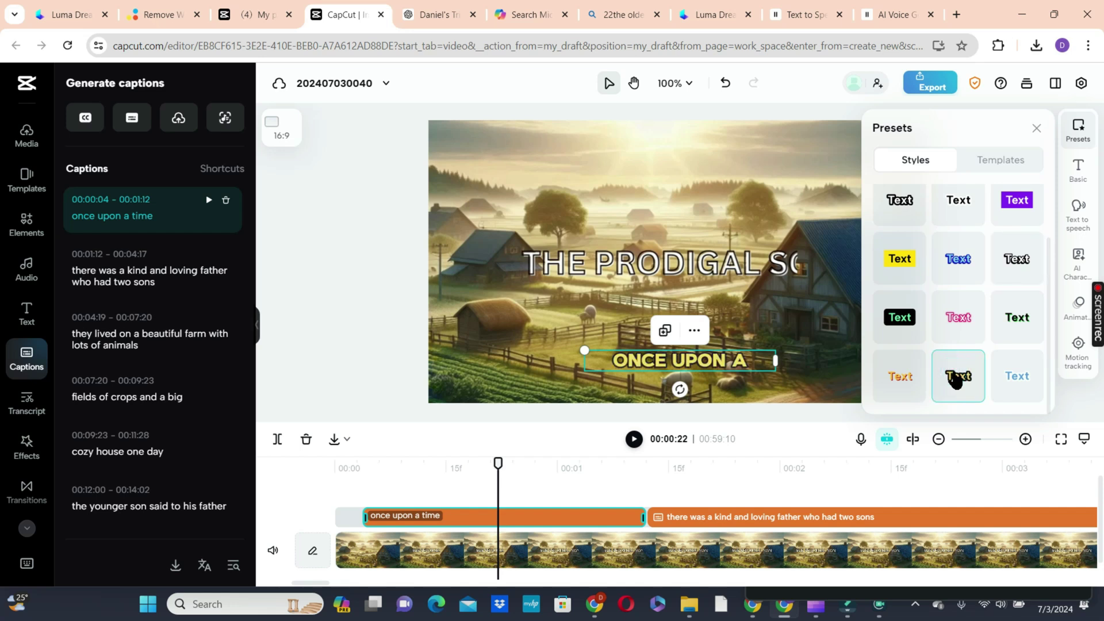
Apply the turquoise animated caption template to the captions and preview it over the first caption.
left_click(980, 167)
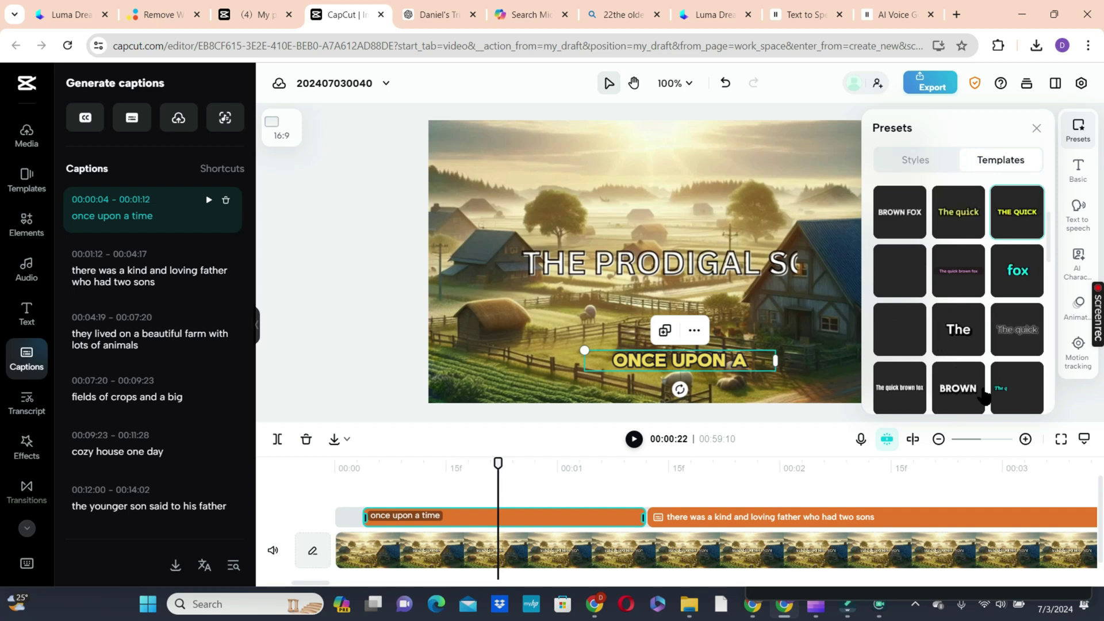
left_click(1016, 384)
left_click(645, 463)
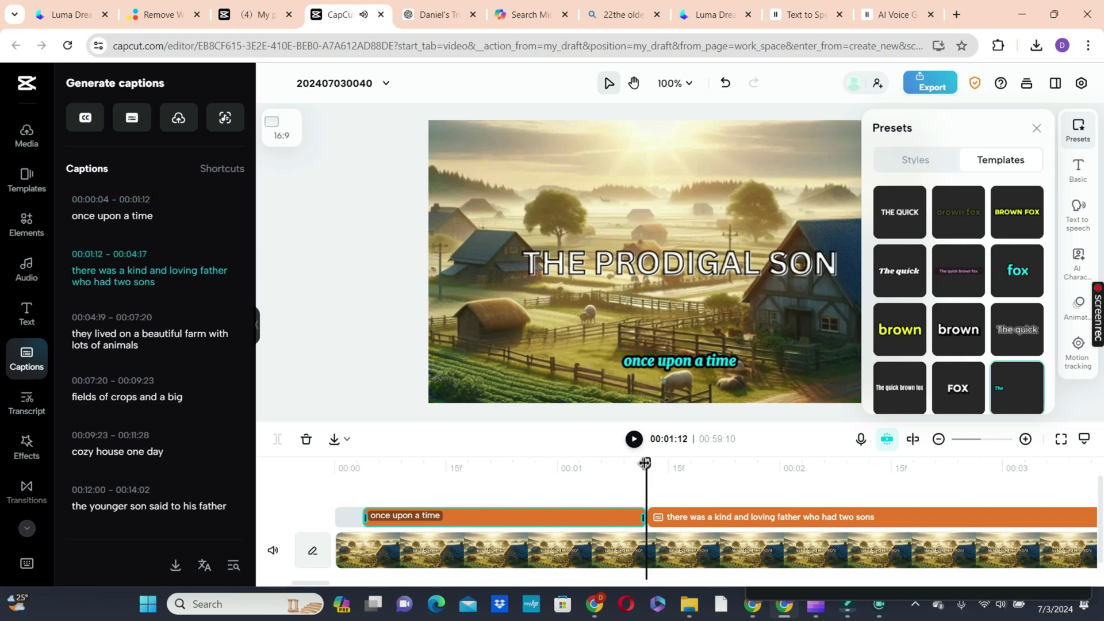
left_click_drag(645, 463, 387, 463)
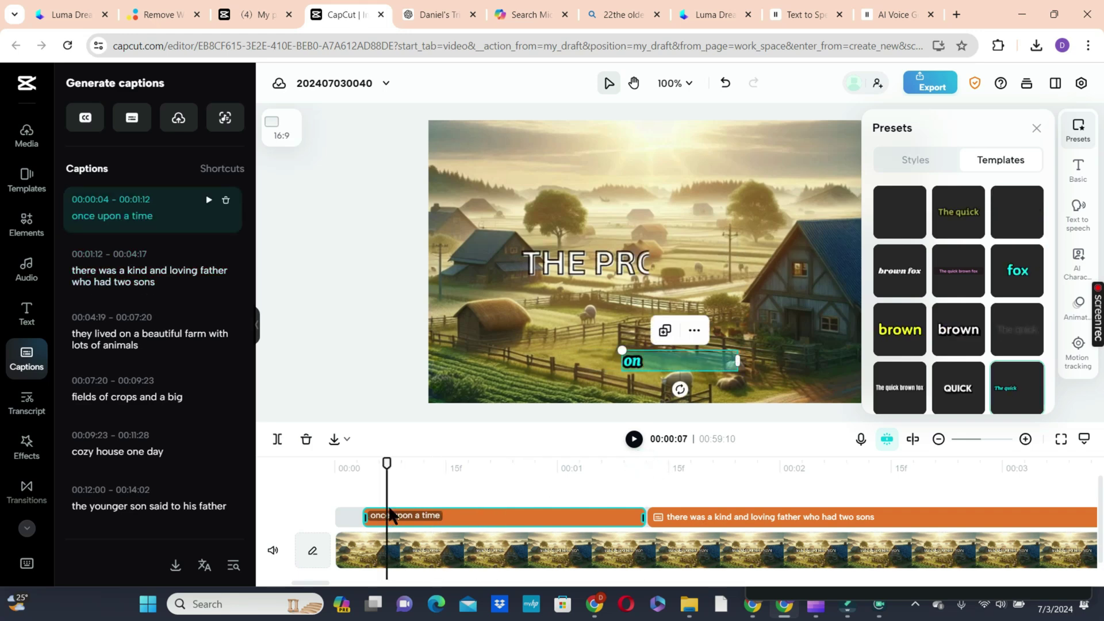
Switch to YouTube Studio and open the channel's Audio library to look for background music.
key("alt+Tab")
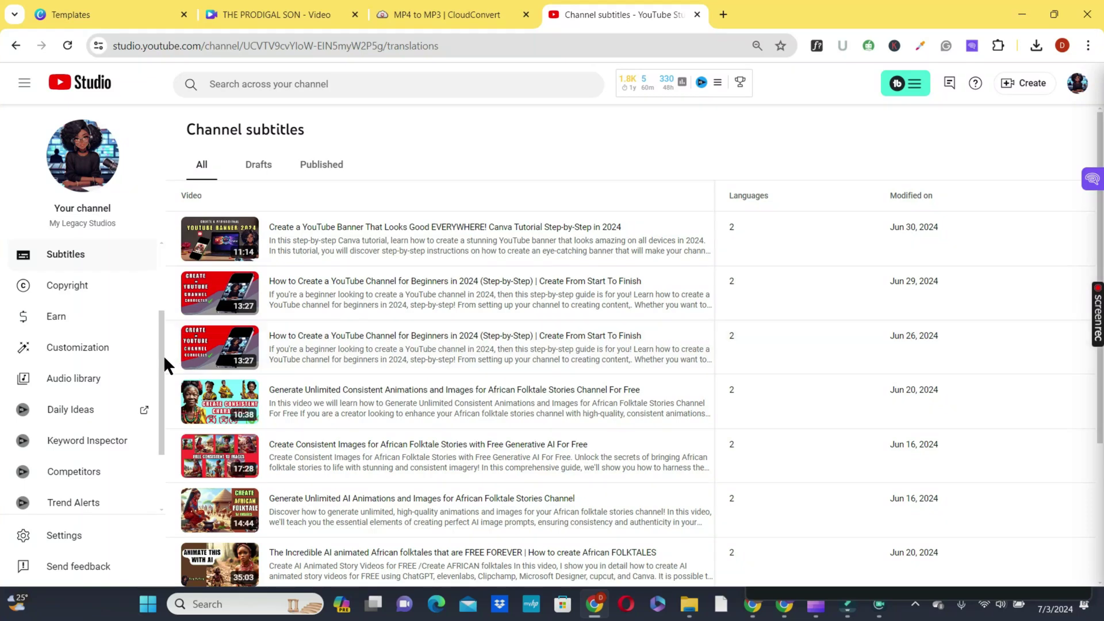
left_click(77, 380)
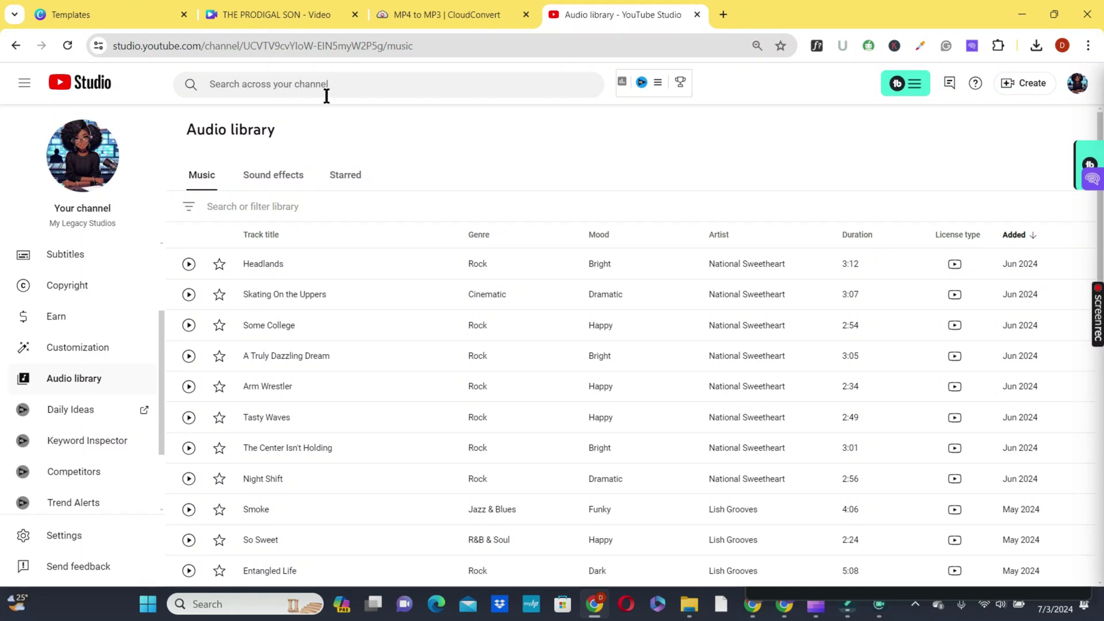
left_click(270, 209)
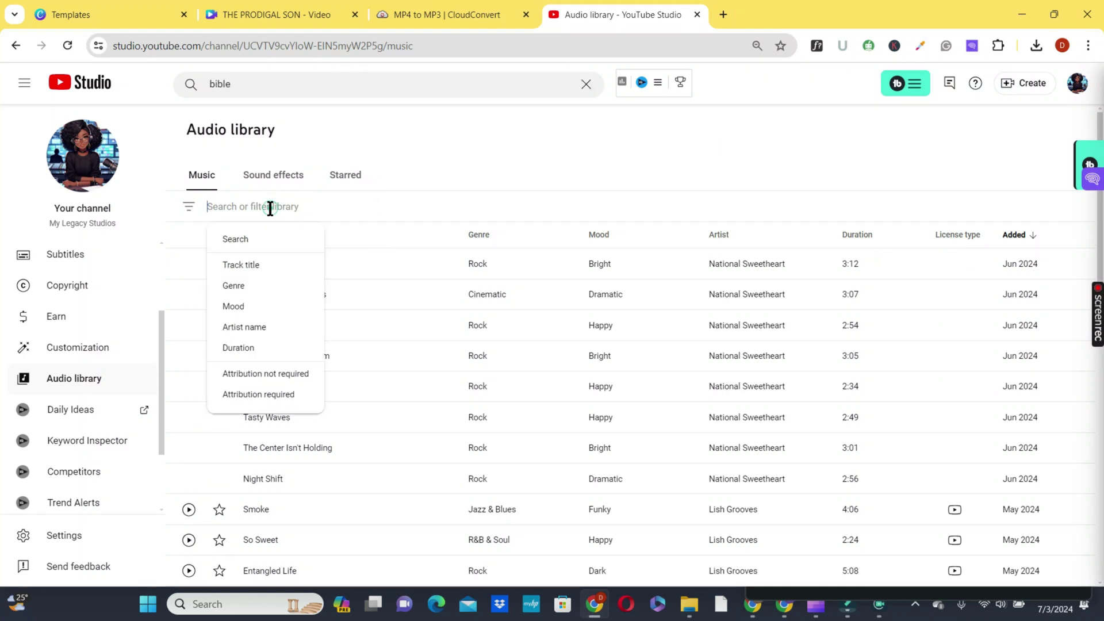
left_click(470, 158)
Filter the music library by "christmas" and download the track "Oh Christmas Tree".
left_click(223, 208)
type("chrismt")
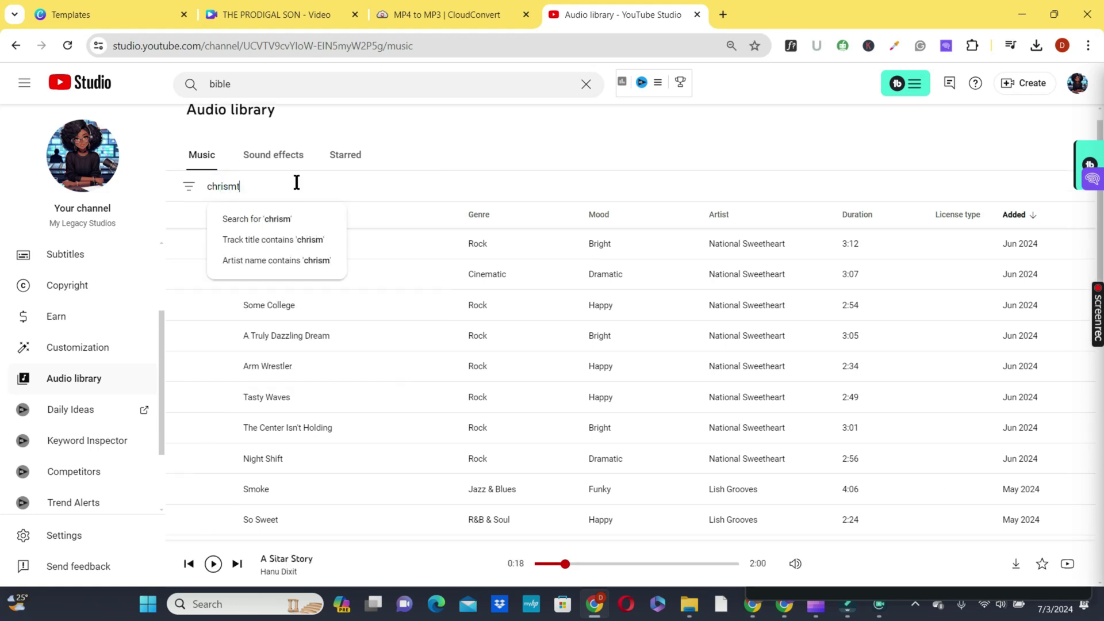
key("BackSpace")
key("BackSpace")
type("tmas")
key("Return")
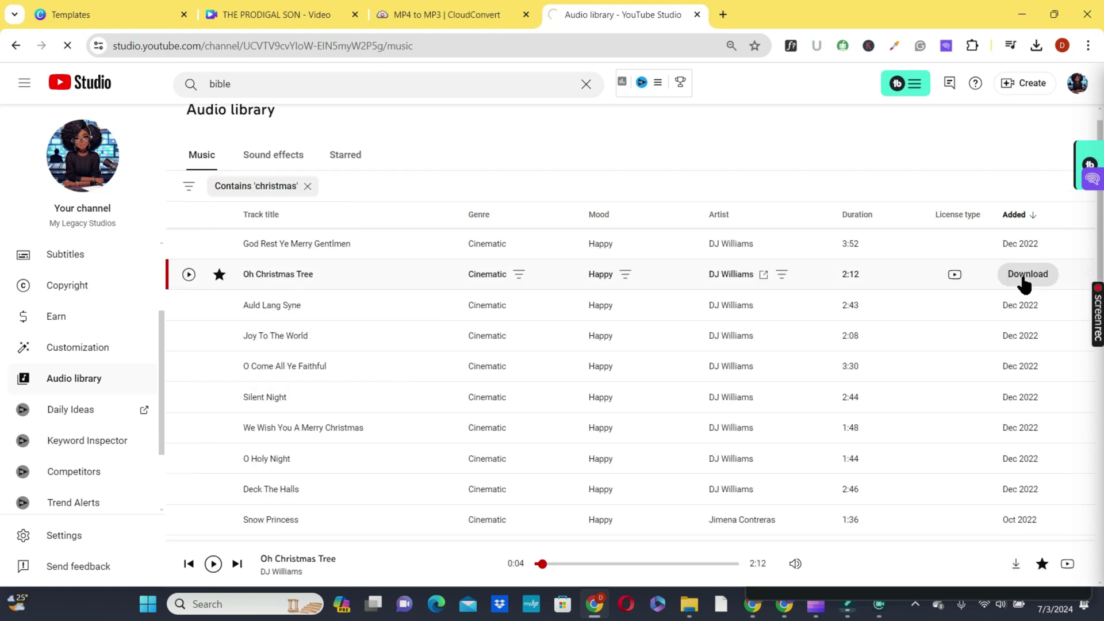
left_click(1023, 276)
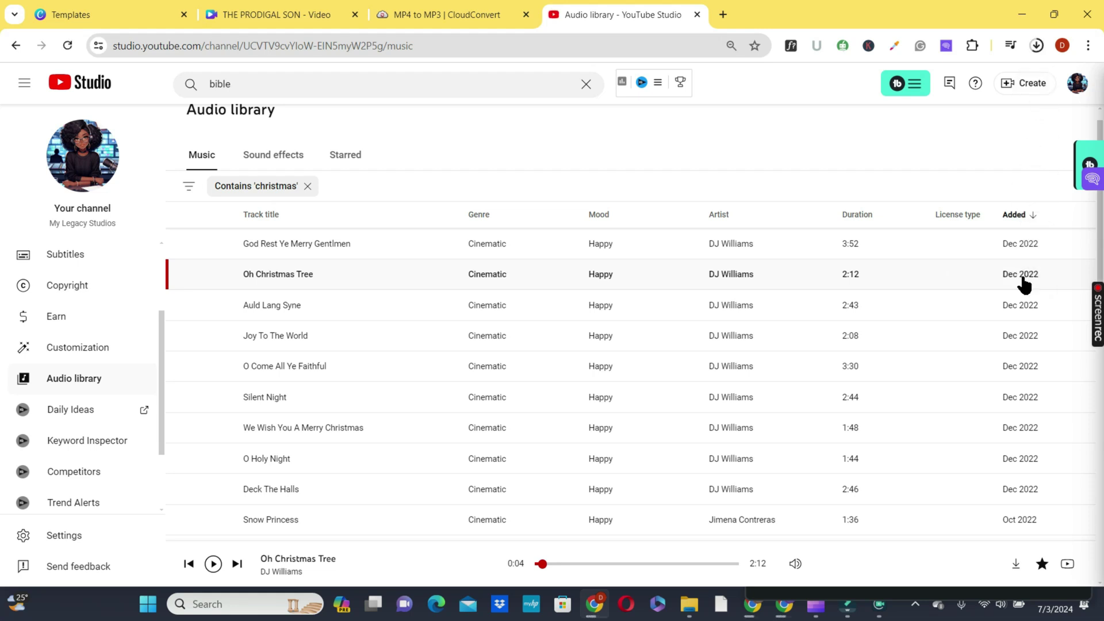
Return to CapCut, upload the "Oh Christmas Tree" audio file and add it to the timeline as background music.
key("alt+Tab")
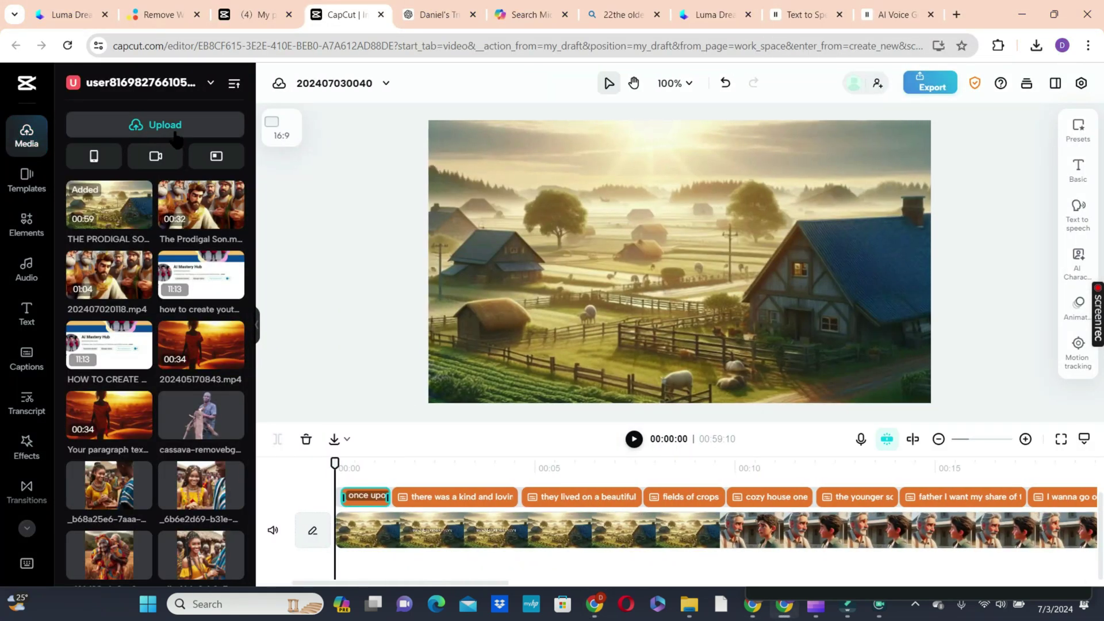
mouse_move(175, 137)
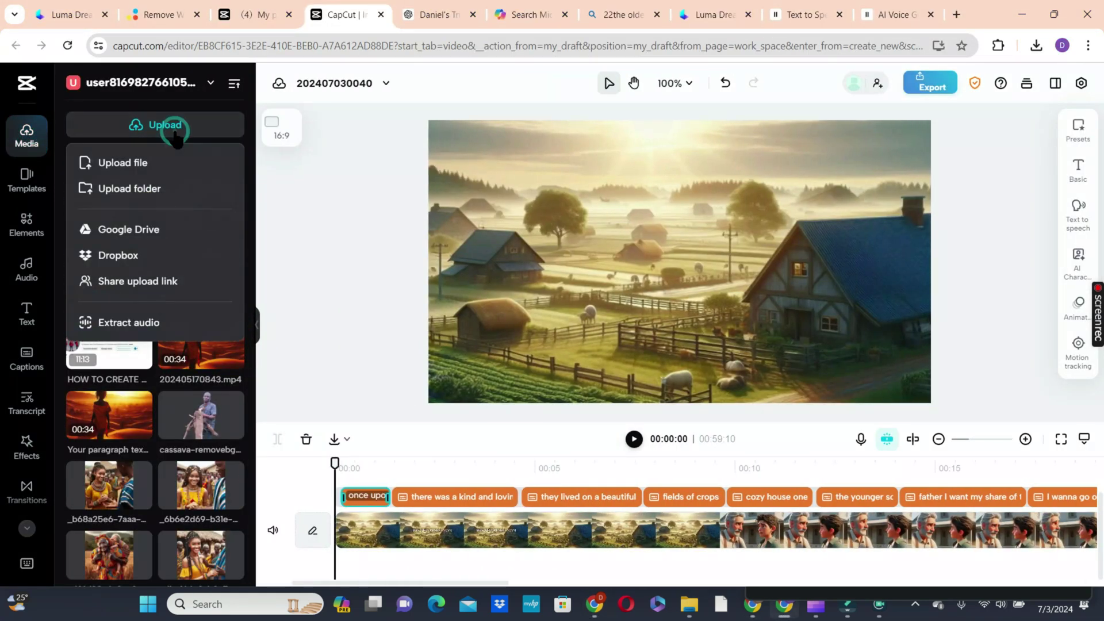
left_click(159, 169)
double_click(137, 122)
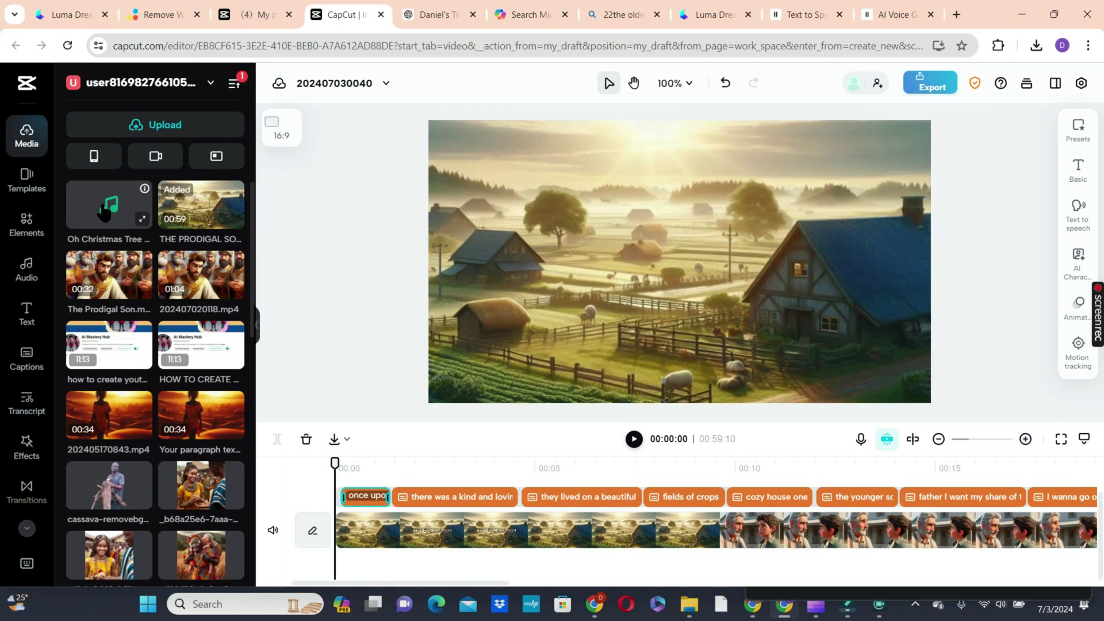
left_click(109, 210)
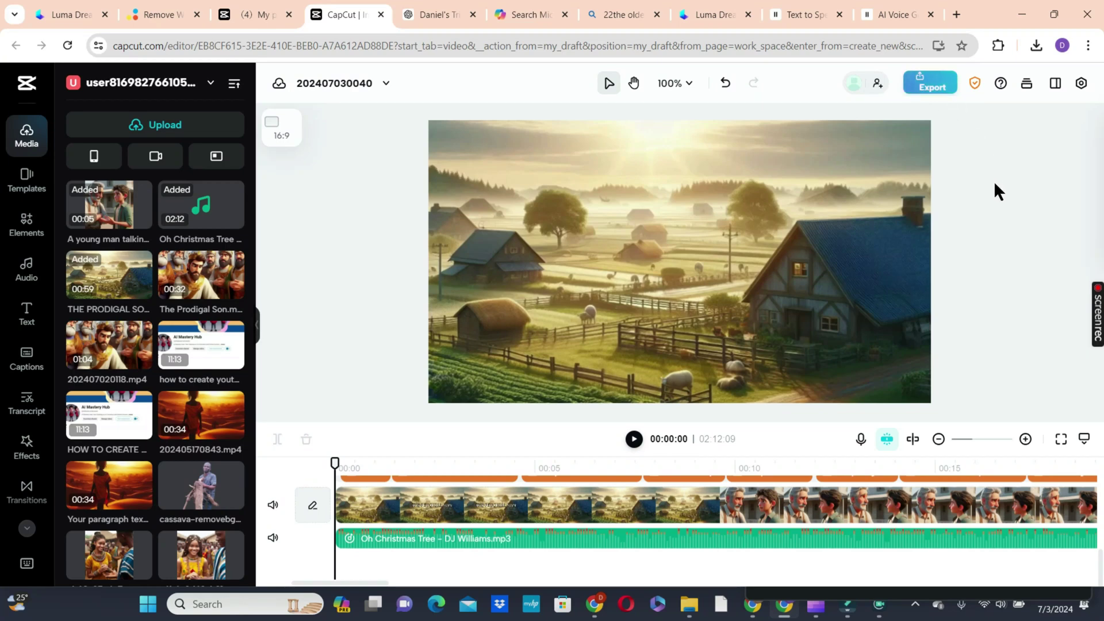
Export the video as "prodigal son" in 1080p, recommended quality, 30fps MP4 and download it.
left_click(923, 82)
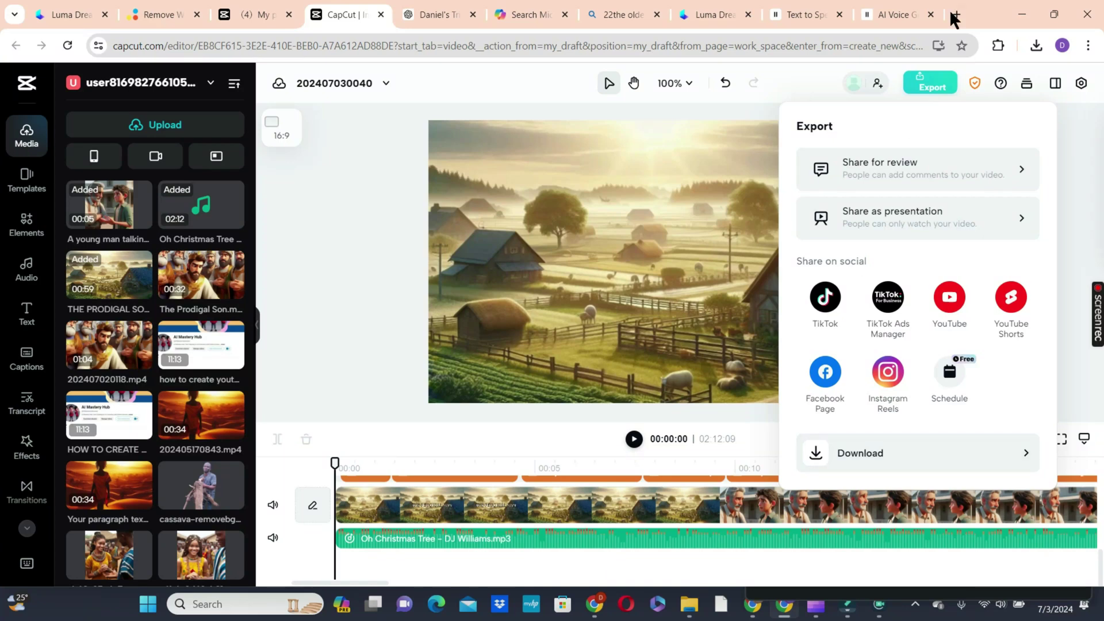
left_click(880, 452)
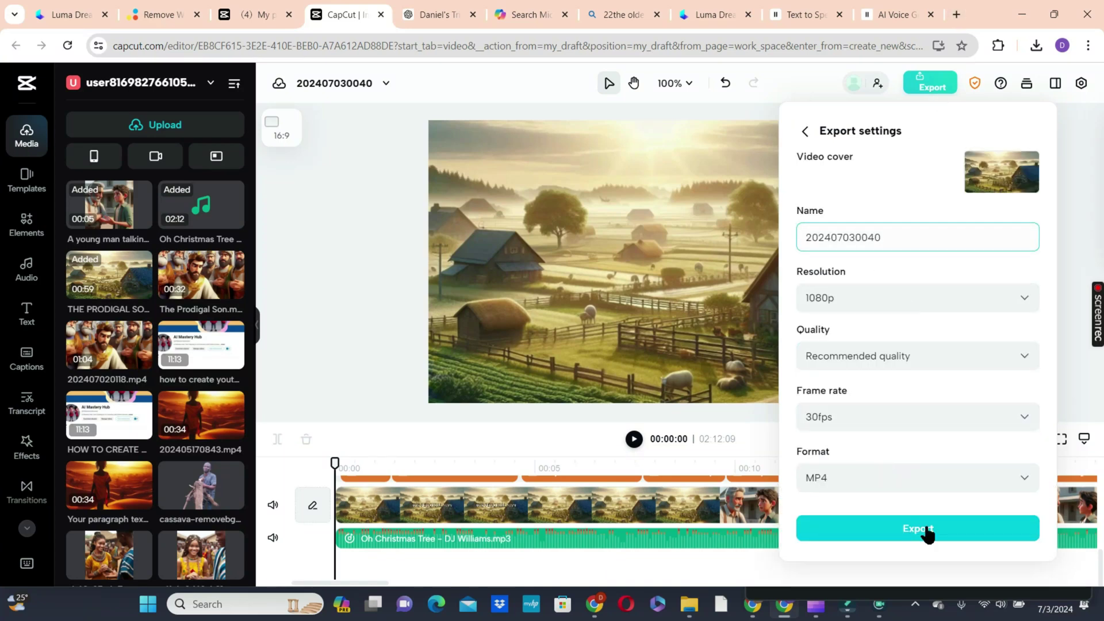
left_click(882, 245)
key("ctrl+a")
type("prodigal son")
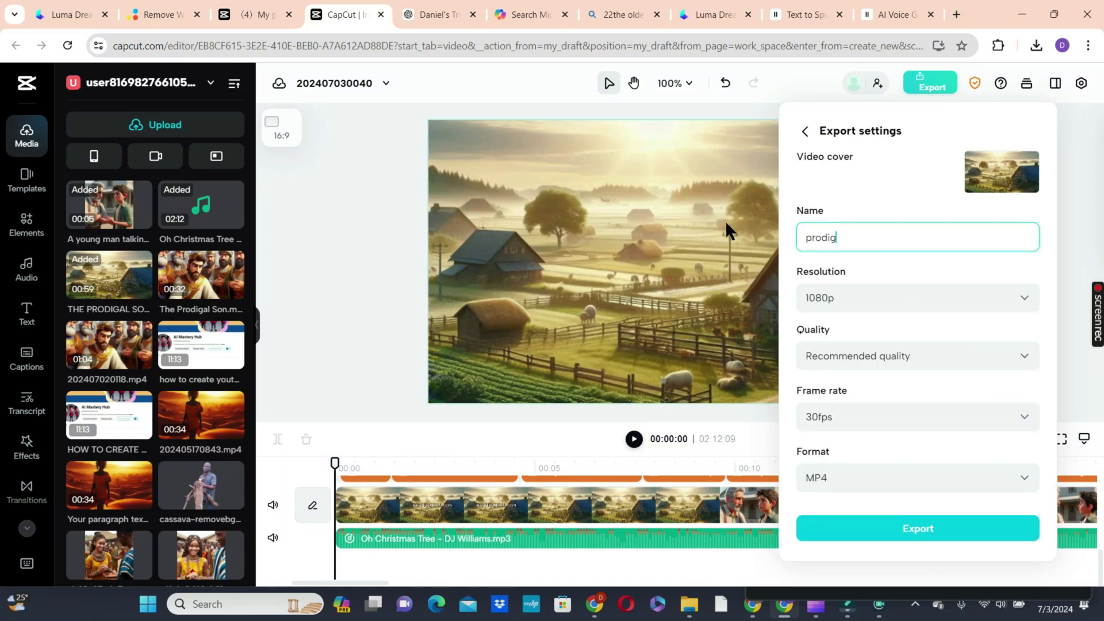
left_click(917, 532)
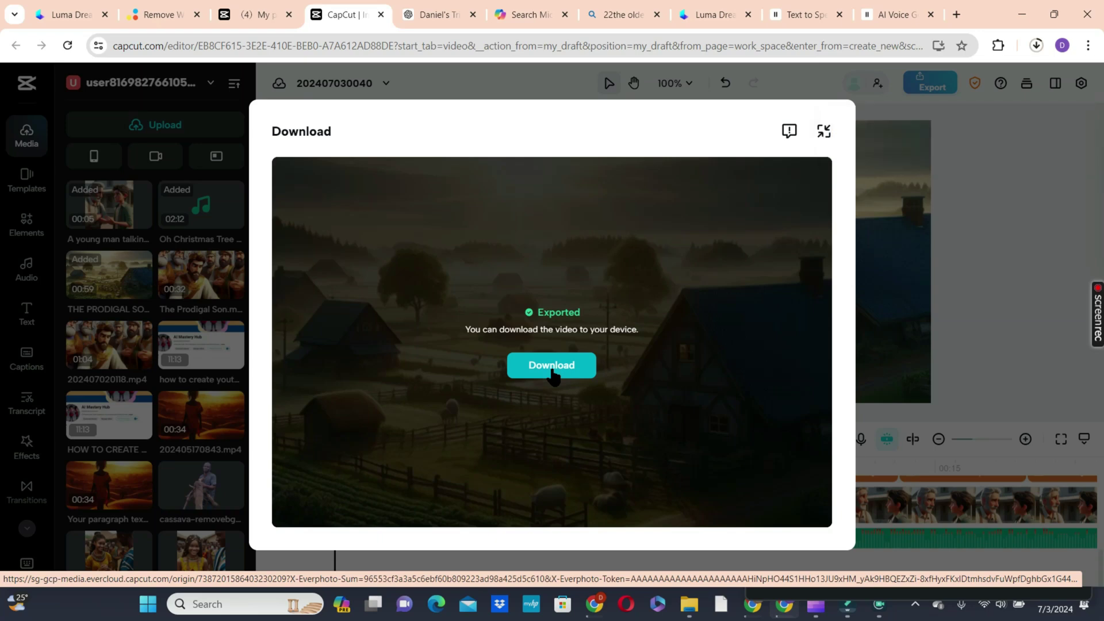
left_click(552, 368)
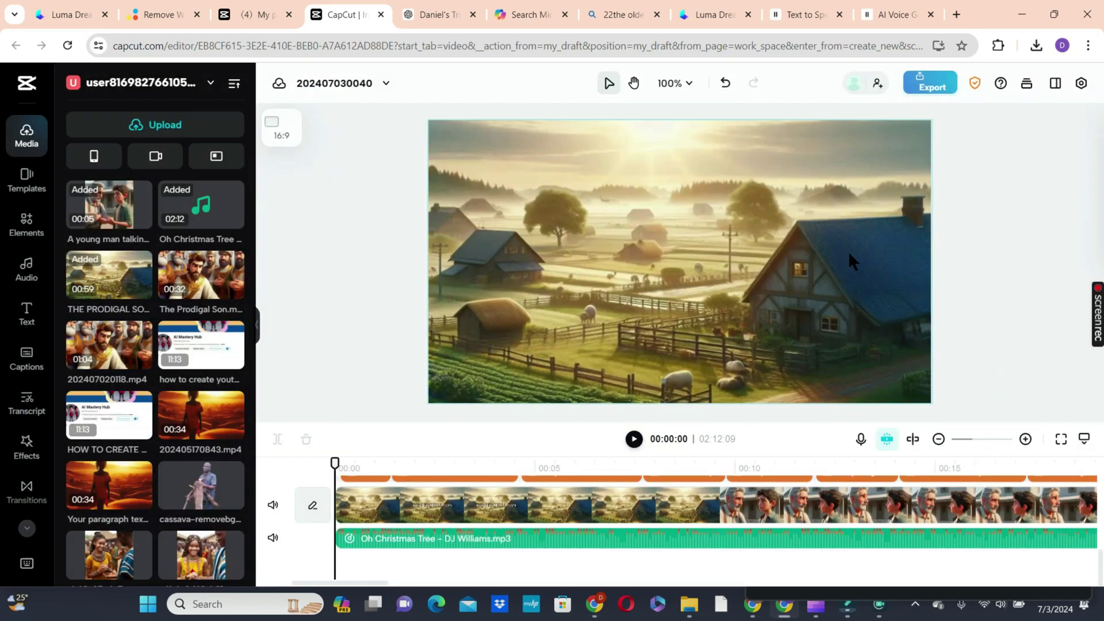